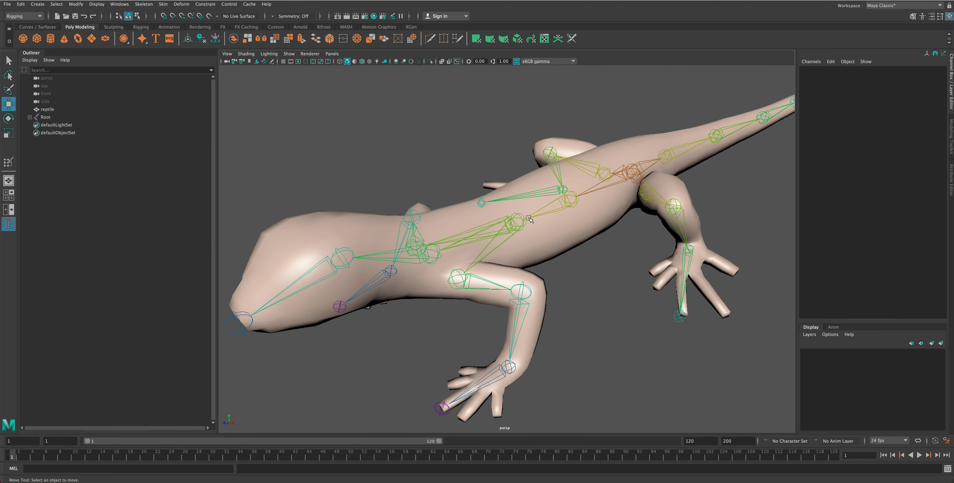
Rotate the BackLimb_R_01 joint to test hind-leg skin deformation, then undo it
mouse_move(573, 228)
alt+mouse_down()
mouse_move(482, 185)
mouse_move(500, 174)
mouse_move(505, 183)
mouse_move(530, 151)
alt+mouse_up()
click(524, 133)
key(e)
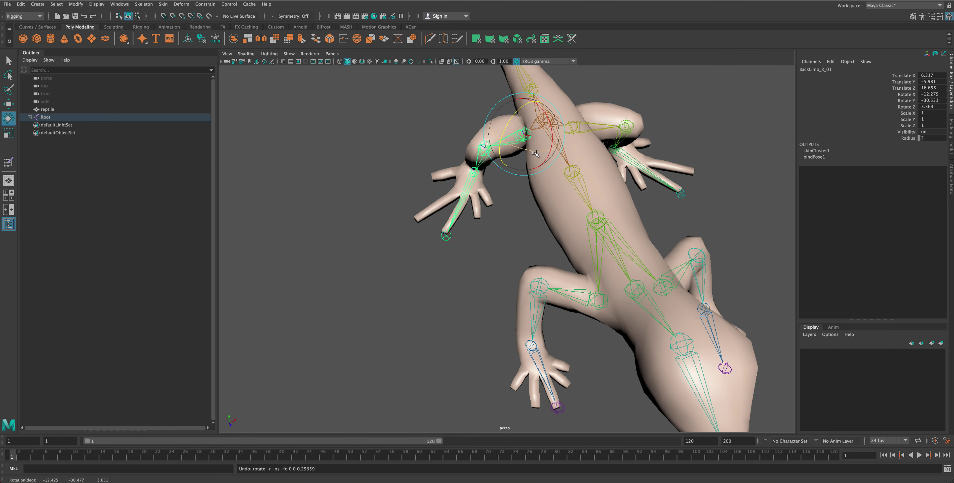
key(ctrl+z)
key(ctrl+z)
Test-bend the FrontLimb_L_01 shoulder, undo the rotations, and select the reptile mesh
alt+drag(519, 138, 636, 197)
click(635, 198)
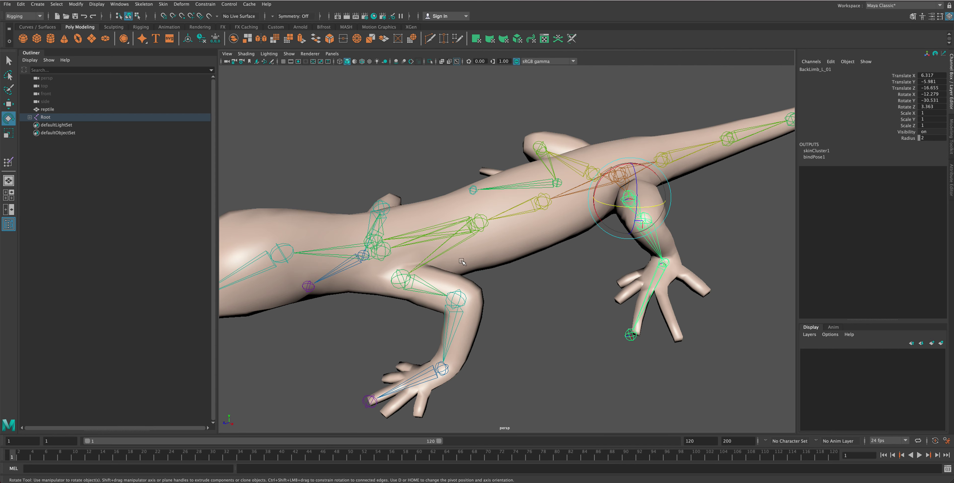
click(408, 280)
mouse_move(407, 281)
mouse_down()
mouse_move(442, 306)
mouse_move(425, 278)
mouse_up()
key(ctrl+z)
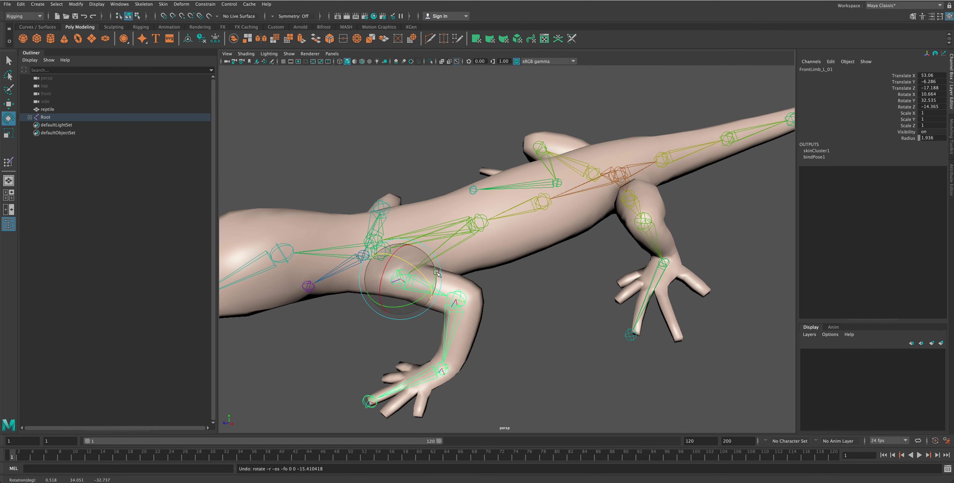
mouse_move(524, 257)
alt+mouse_down()
mouse_move(607, 356)
mouse_move(590, 358)
mouse_move(632, 322)
alt+mouse_up()
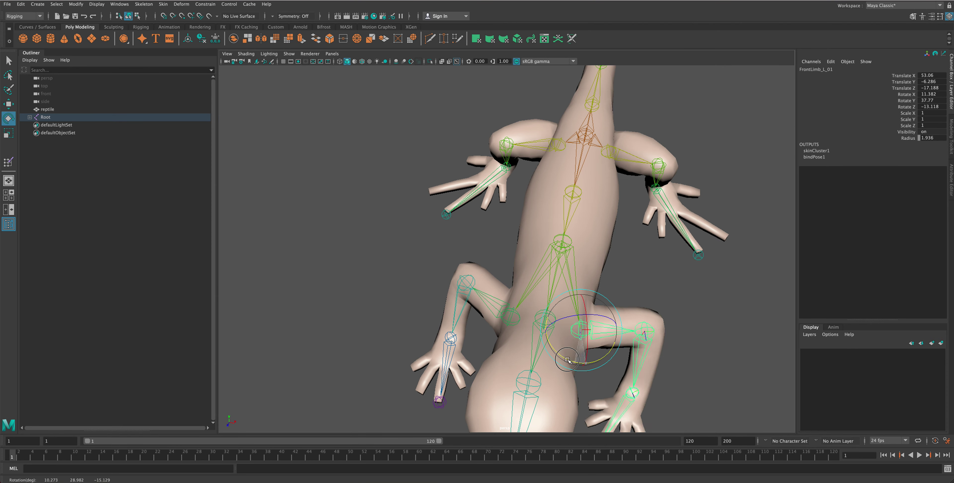
key(ctrl+z)
mouse_move(629, 236)
alt+middle_down()
mouse_move(579, 289)
mouse_move(592, 183)
alt+middle_up()
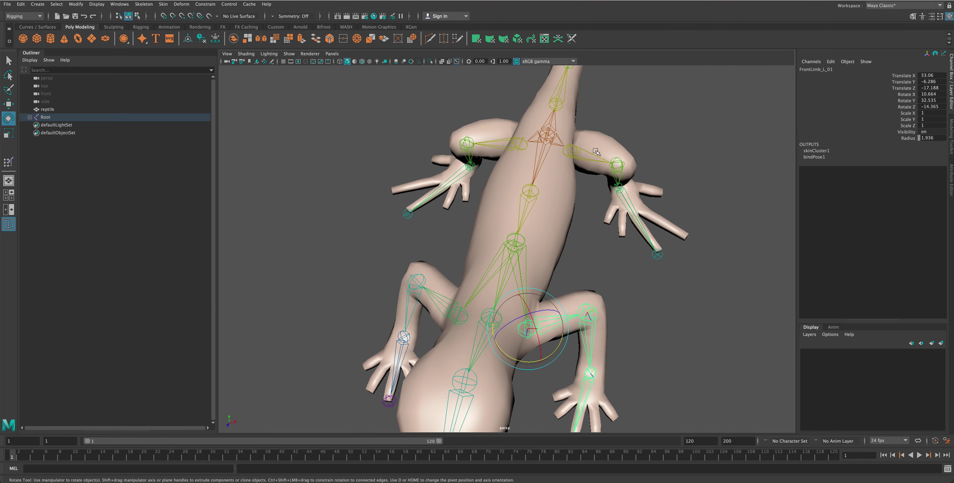
click(567, 191)
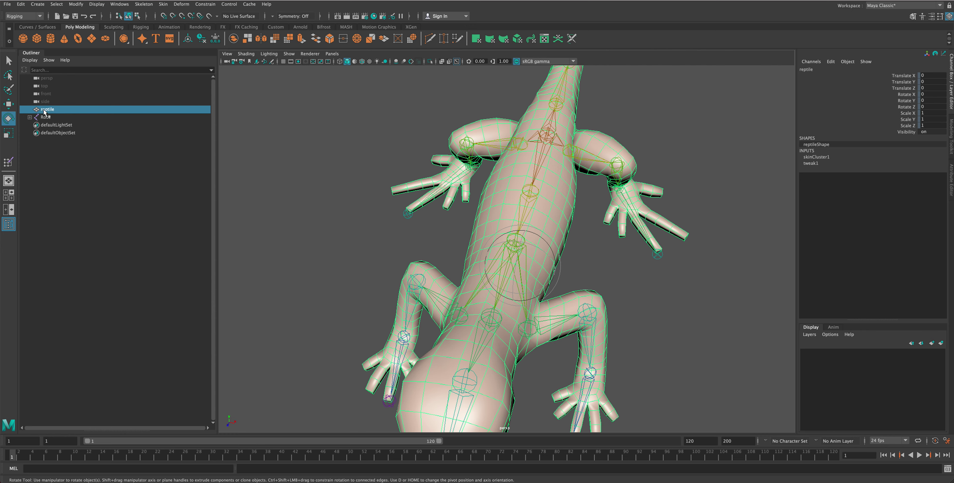
Open the Skin menu of skinning commands
click(163, 4)
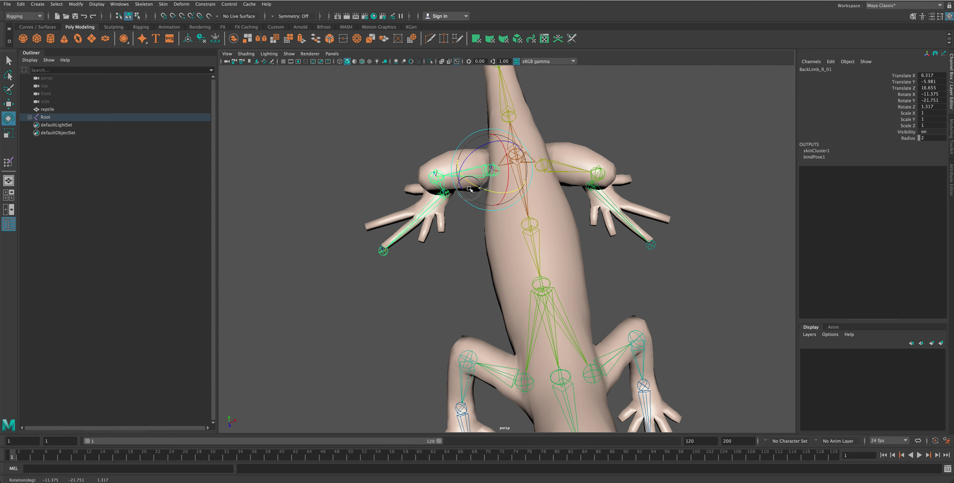
Undo earlier rotations, test-bend FrontLimb_R_01, then switch to Move and clear the selection
key(ctrl+z)
key(ctrl+z)
key(ctrl+z)
key(ctrl+z)
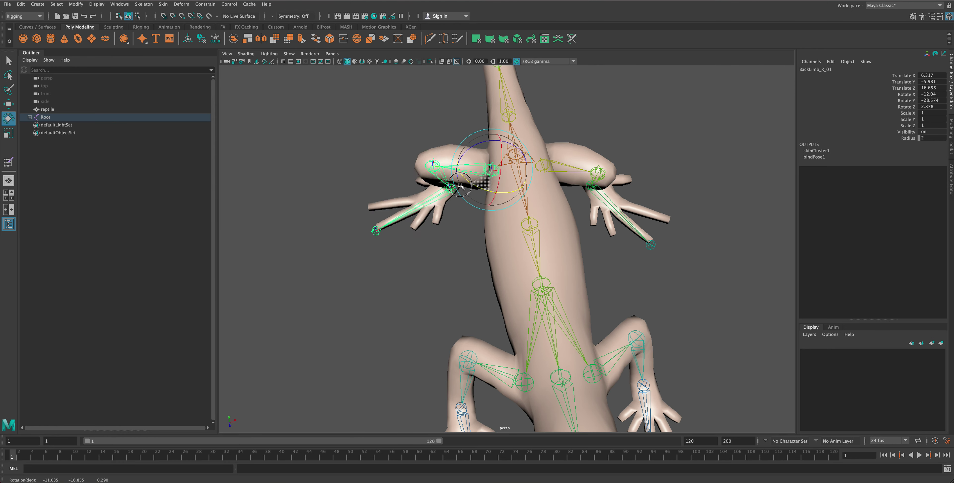
key(ctrl+z)
click(522, 381)
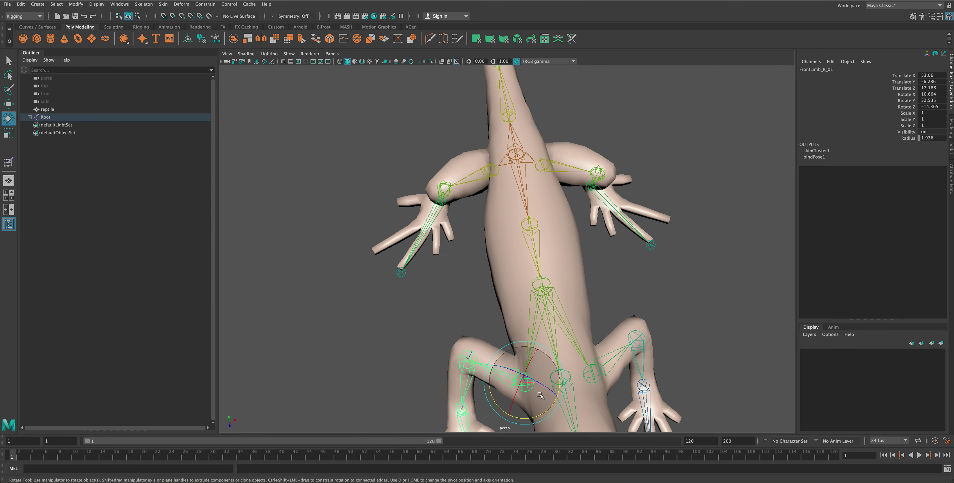
drag(536, 415, 593, 296)
mouse_move(463, 237)
mouse_down()
mouse_move(444, 259)
mouse_move(440, 237)
mouse_up()
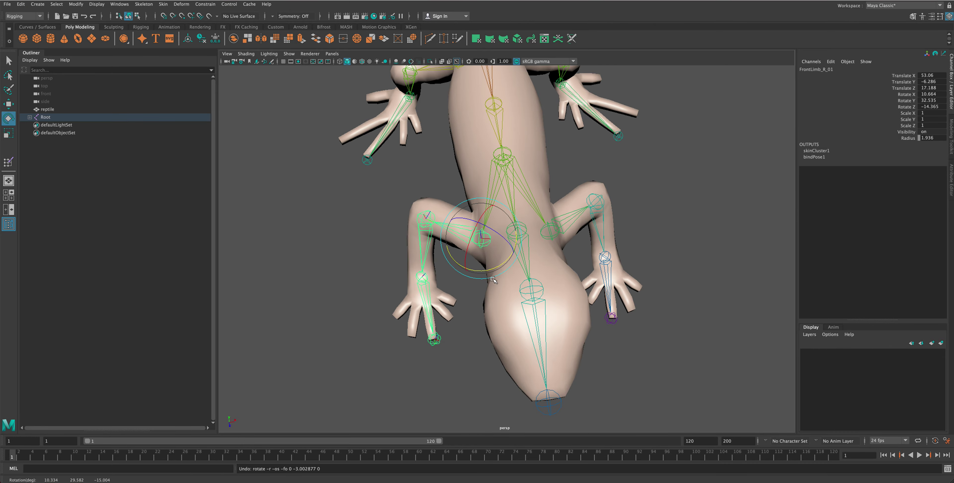
mouse_move(615, 262)
alt+mouse_down()
mouse_move(638, 244)
mouse_move(594, 234)
mouse_move(586, 213)
mouse_move(586, 300)
mouse_move(555, 282)
mouse_move(545, 240)
mouse_move(517, 251)
mouse_move(638, 277)
alt+mouse_up()
key(w)
click(563, 254)
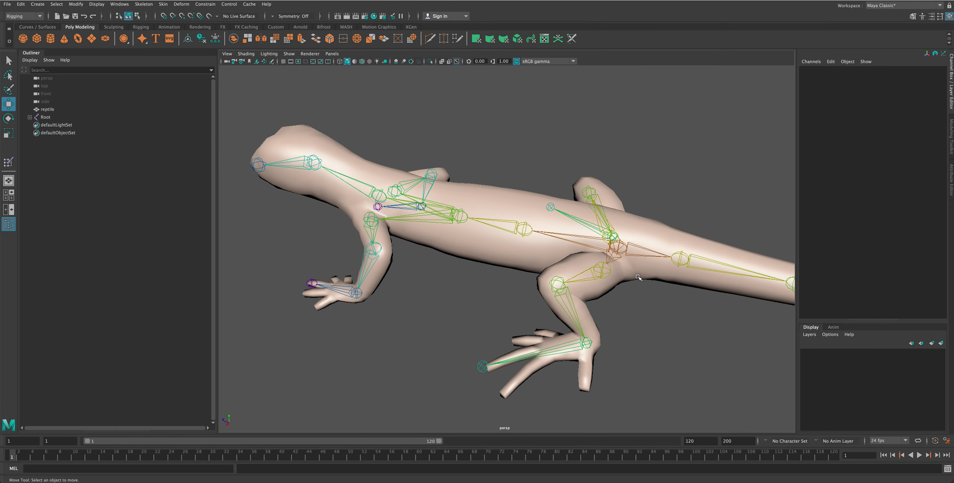
Pull the FrontLimb_L_03 wrist joint down to test the arm, then move it back
click(557, 286)
mouse_move(426, 300)
alt+mouse_down()
mouse_move(479, 255)
mouse_move(476, 295)
alt+mouse_up()
click(457, 357)
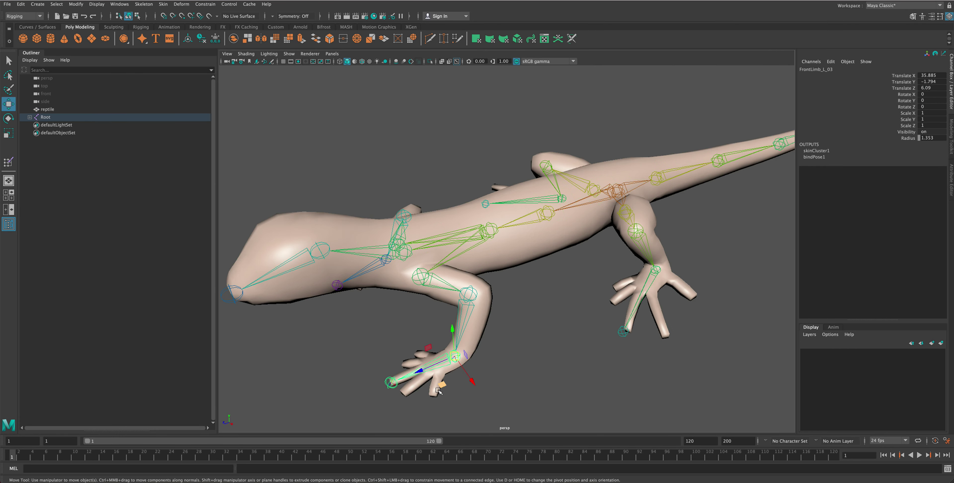
mouse_move(454, 358)
mouse_down()
mouse_move(311, 400)
mouse_move(277, 392)
mouse_move(433, 341)
mouse_move(184, 431)
mouse_move(441, 389)
mouse_move(274, 404)
mouse_move(223, 422)
mouse_move(353, 417)
mouse_move(440, 375)
mouse_up()
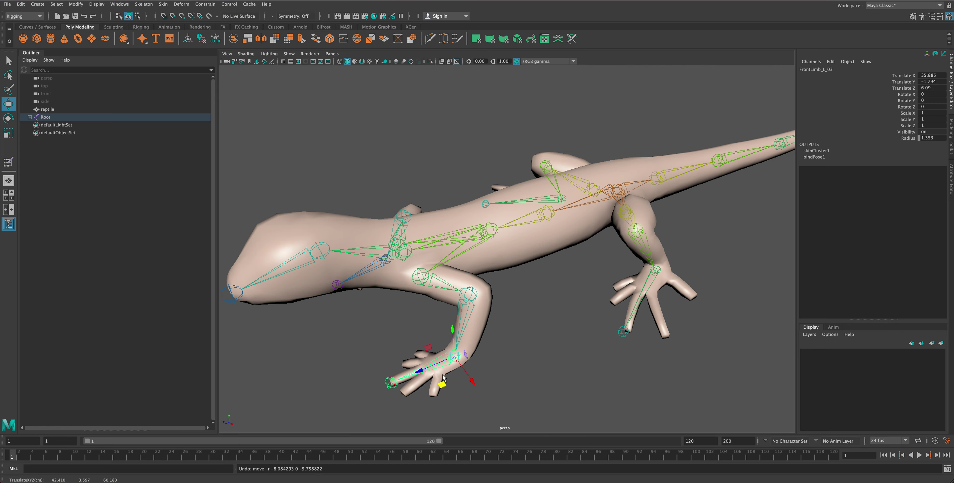
alt+middle_drag(522, 356, 472, 296)
alt+drag(472, 296, 441, 263)
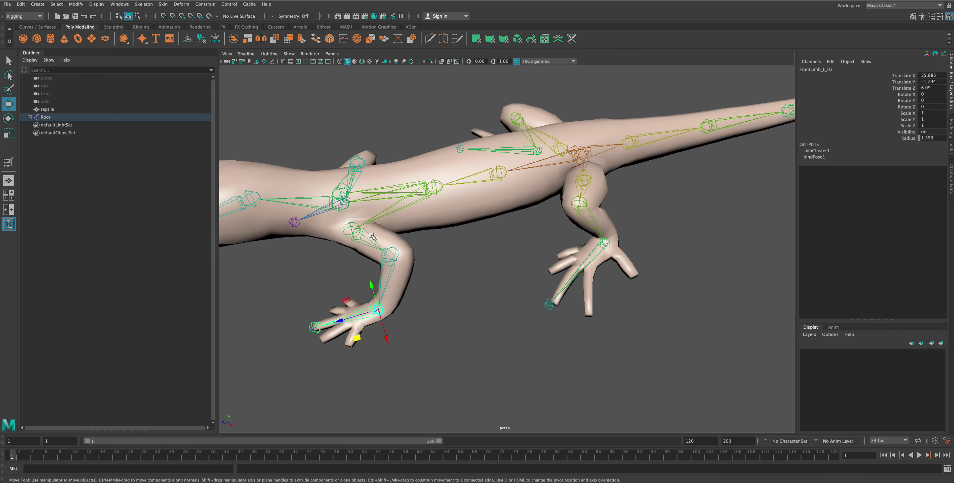
Rotate the FrontLimb_L_01 shoulder and FrontLimb_L_02 elbow to test the left arm's skinning
click(354, 231)
key(e)
drag(351, 221, 378, 198)
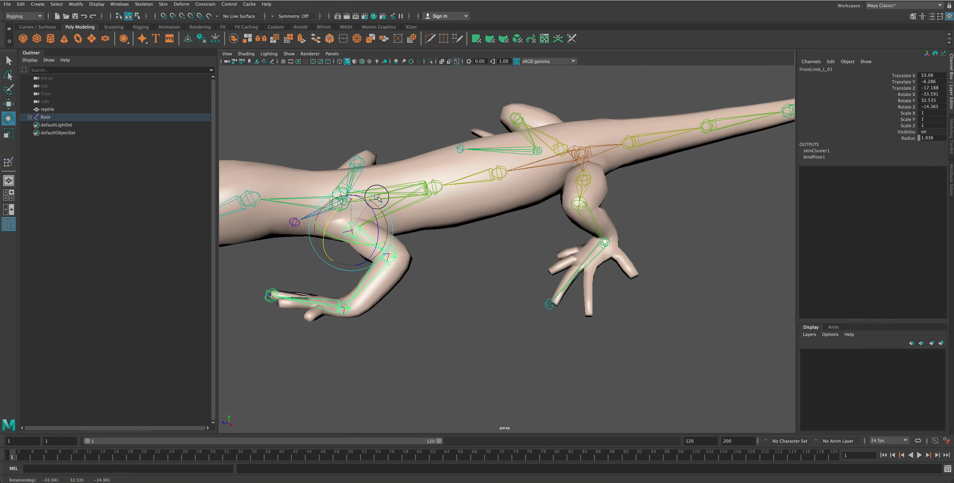
click(389, 256)
mouse_move(393, 258)
mouse_down()
mouse_move(367, 279)
mouse_move(357, 230)
mouse_up()
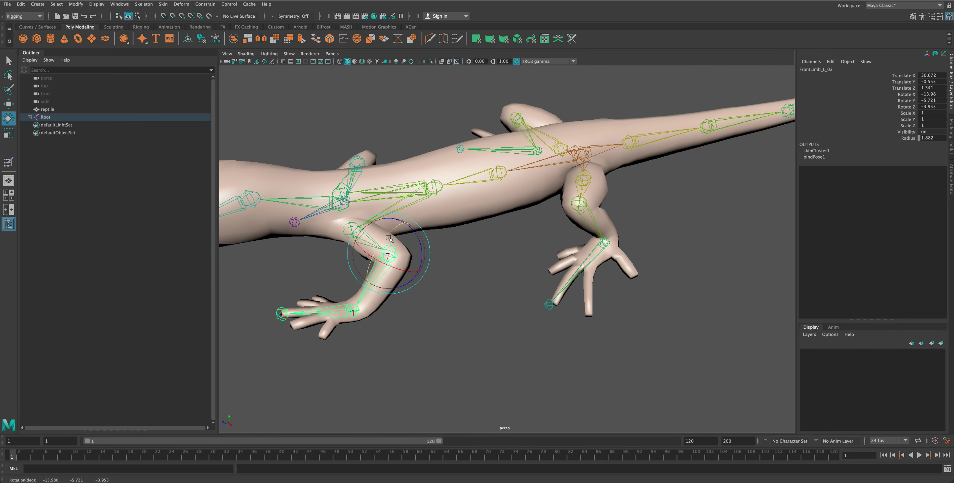
click(354, 230)
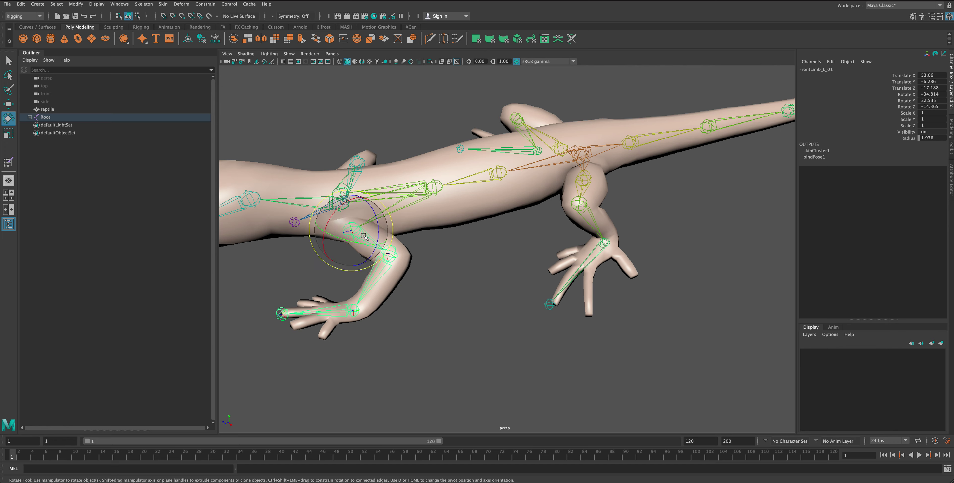
drag(352, 233, 336, 241)
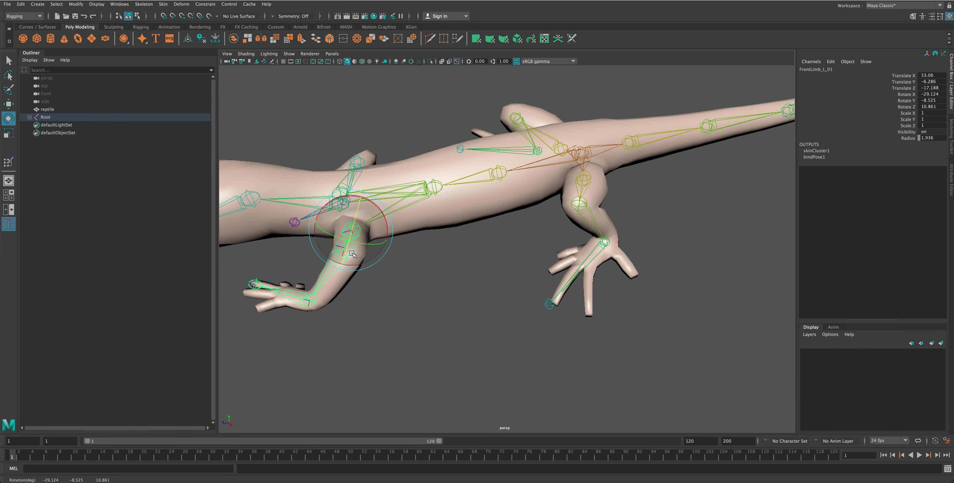
click(359, 254)
drag(361, 261, 393, 267)
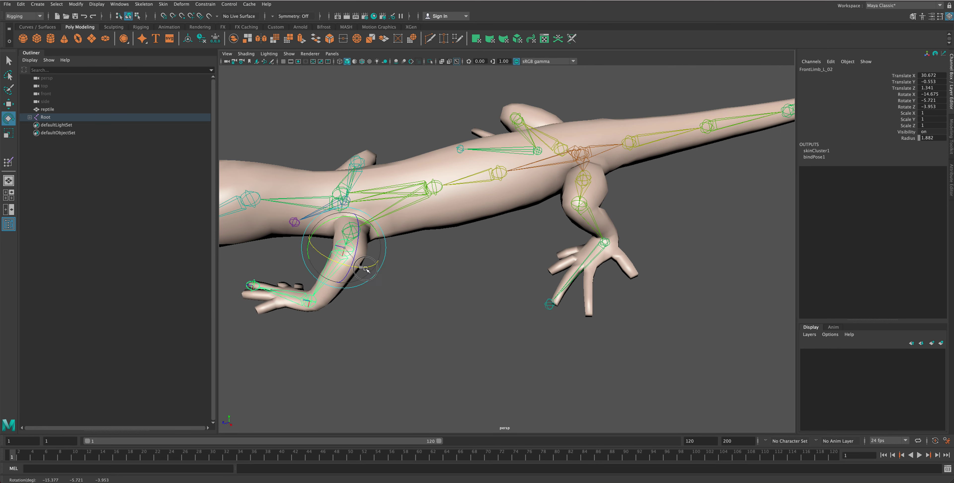
Undo the arm rotations back to rest pose and open the Skeleton menu
key(ctrl+z)
key(ctrl+z)
key(ctrl+z)
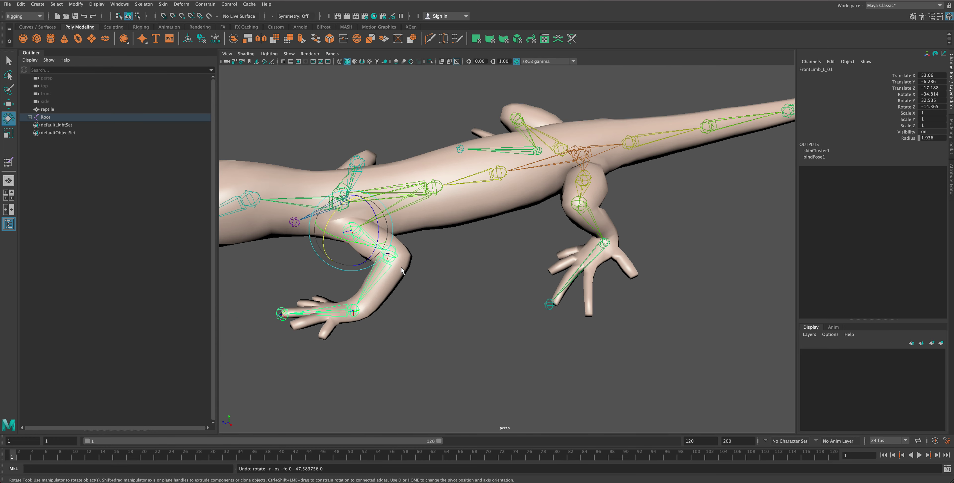
key(ctrl+z)
key(ctrl+z)
key(ctrl+z)
key(ctrl+z)
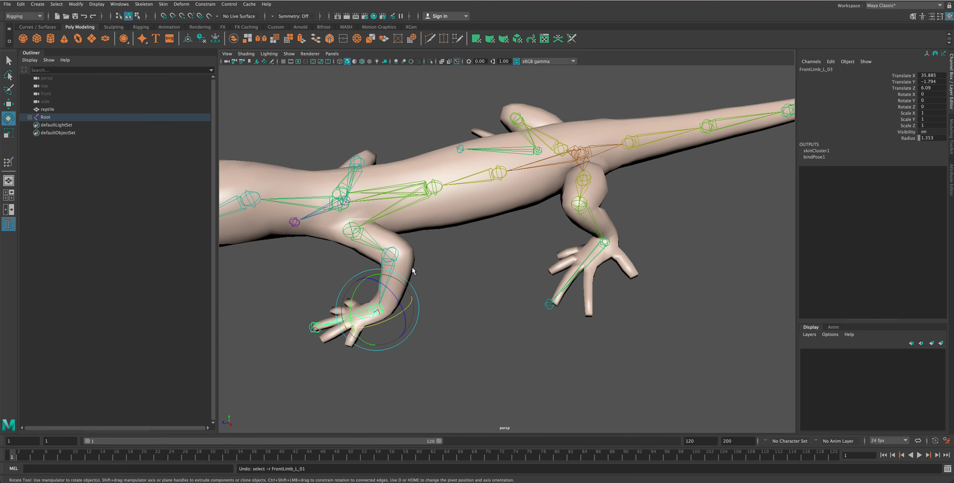
key(ctrl+z)
click(446, 294)
alt+drag(375, 278, 392, 269)
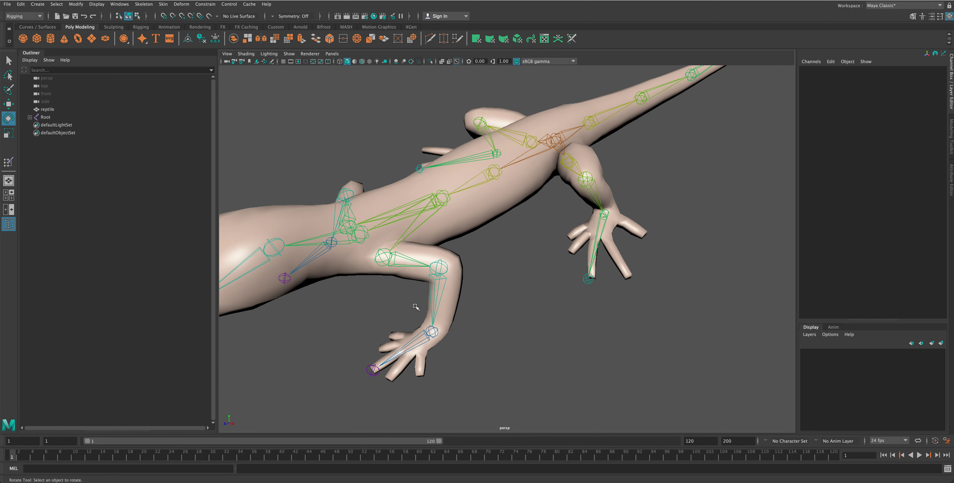
alt+drag(392, 258, 414, 273)
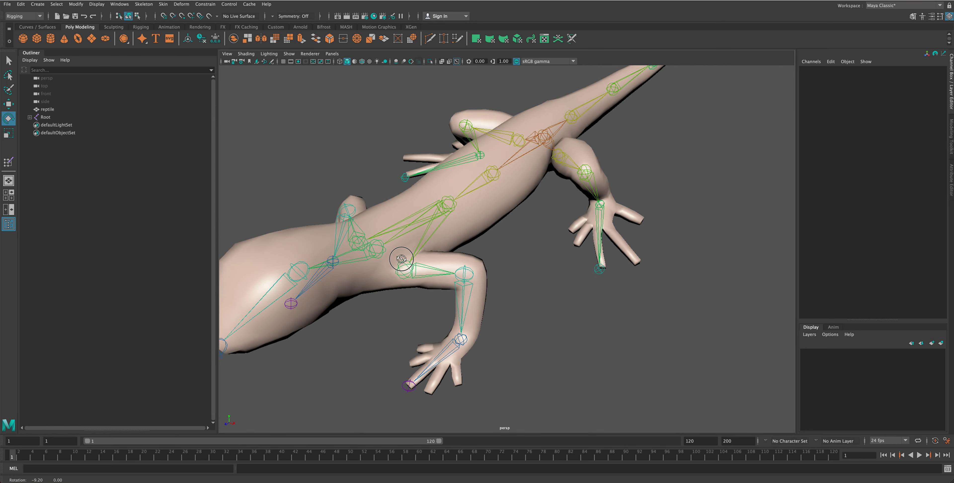
click(148, 6)
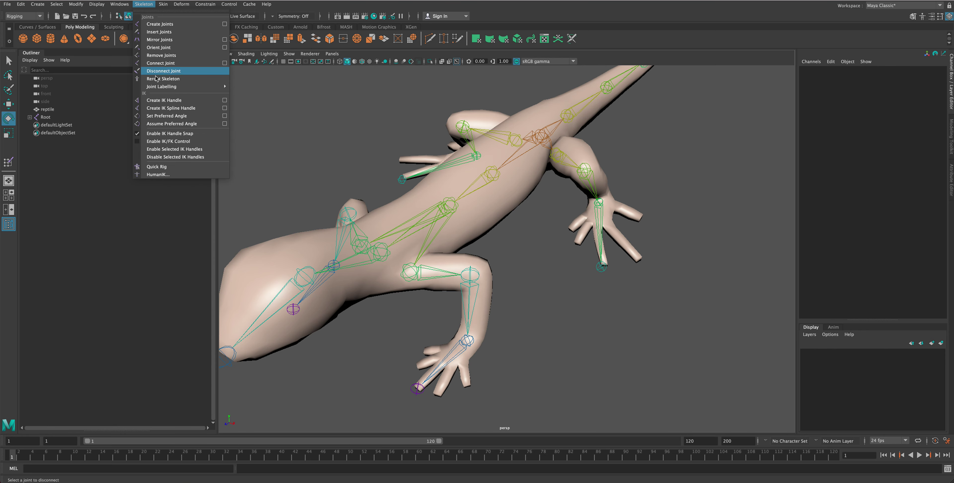
Create ikHandle1 from the FrontLimb_L_01 shoulder to the left front wrist, then frame the lizard
click(176, 103)
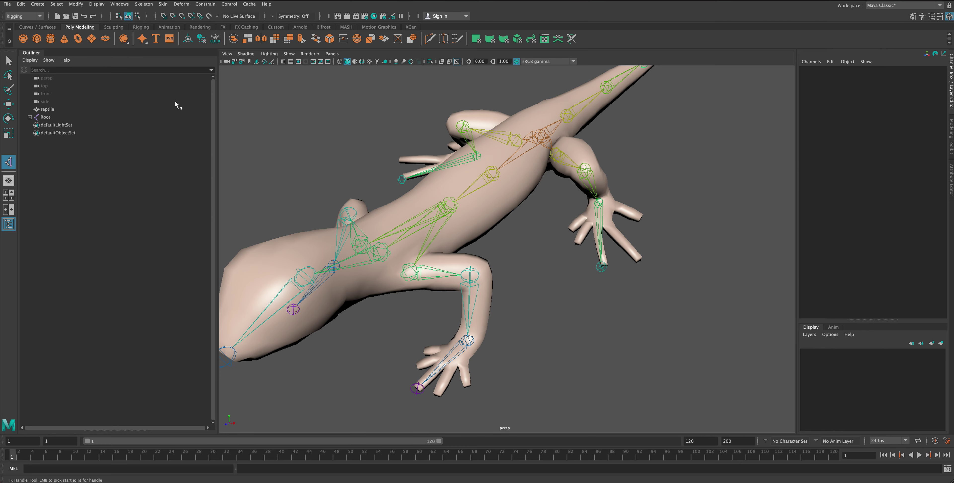
click(410, 271)
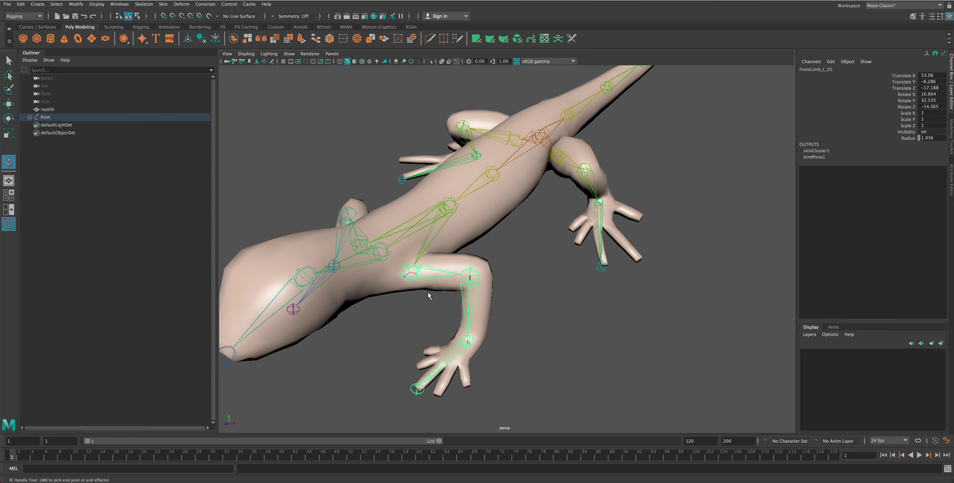
click(468, 341)
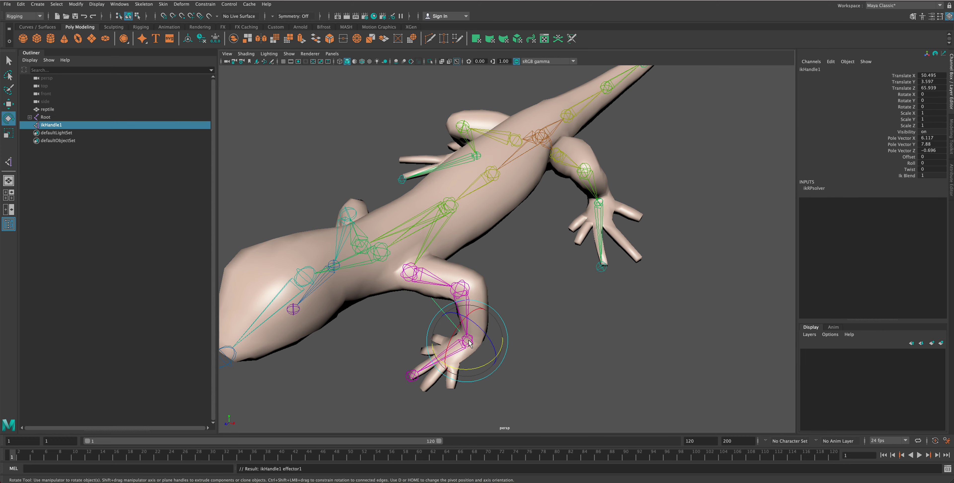
key(w)
alt+drag(531, 315, 452, 247)
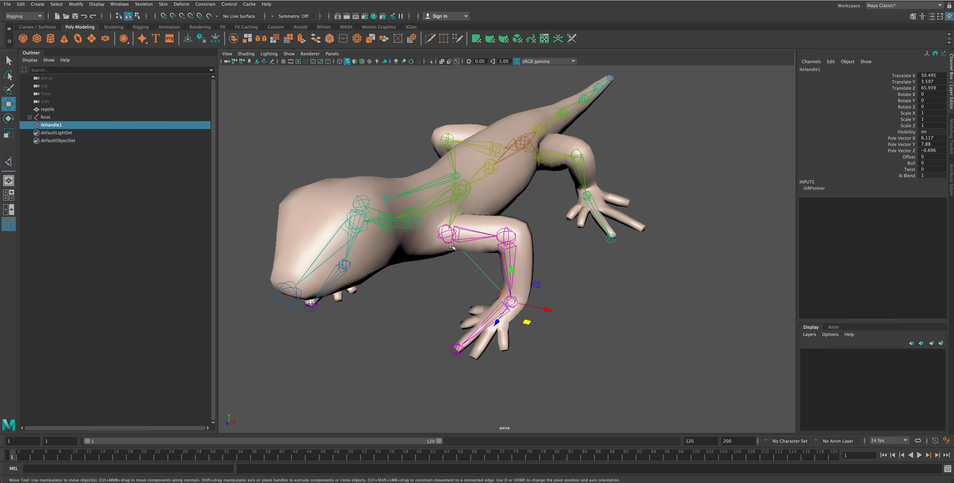
click(565, 291)
key(f)
scroll(522, 304, up, 5)
scroll(533, 311, up, 5)
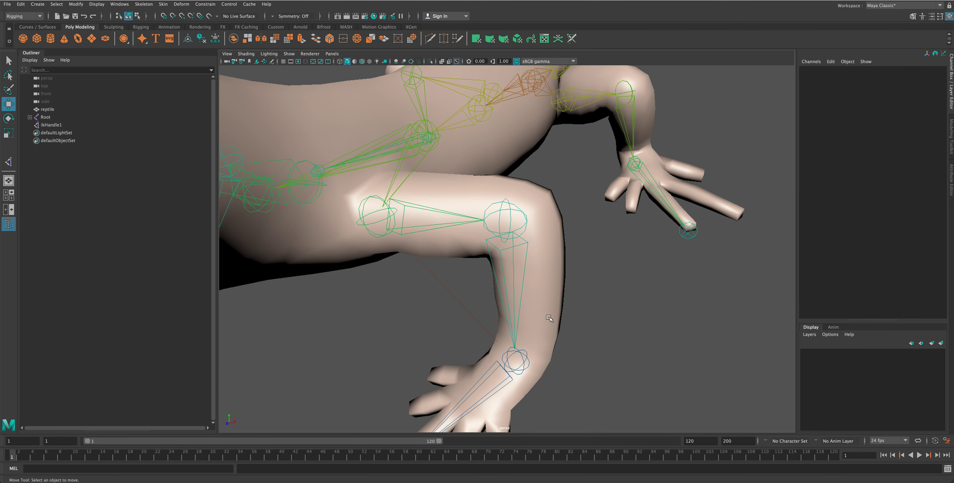
Show wireframe, frame ikHandle1 at the wrist, deselect it, and open the Settings/Preferences menu
scroll(549, 319, down, 3)
key(4)
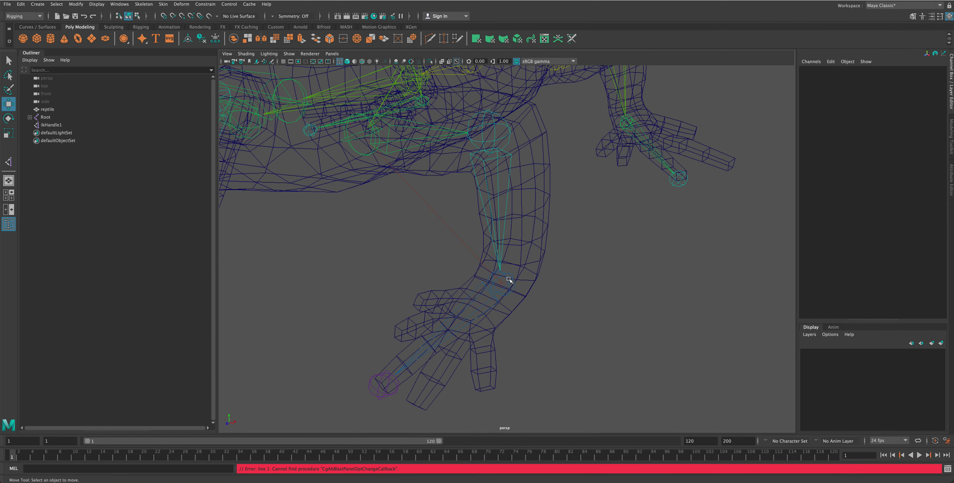
click(505, 282)
alt+drag(493, 285, 450, 285)
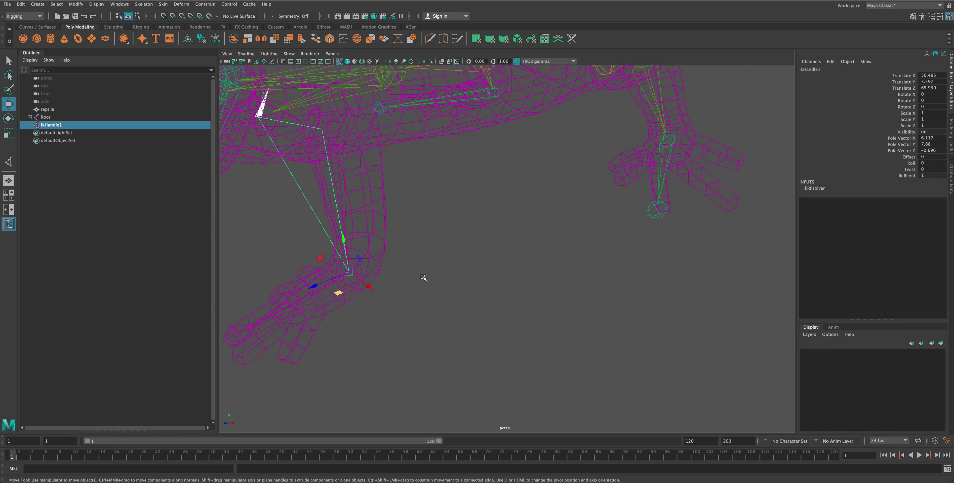
alt+drag(423, 279, 404, 272)
key(f)
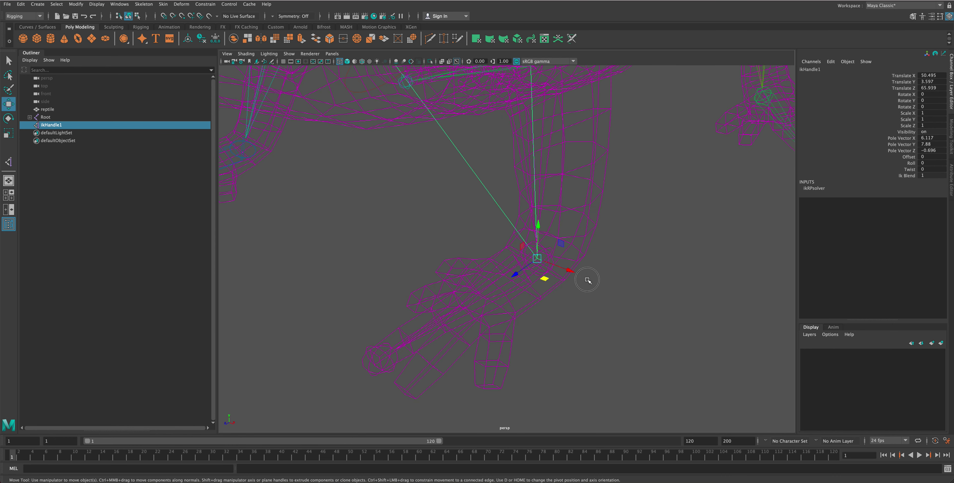
click(587, 280)
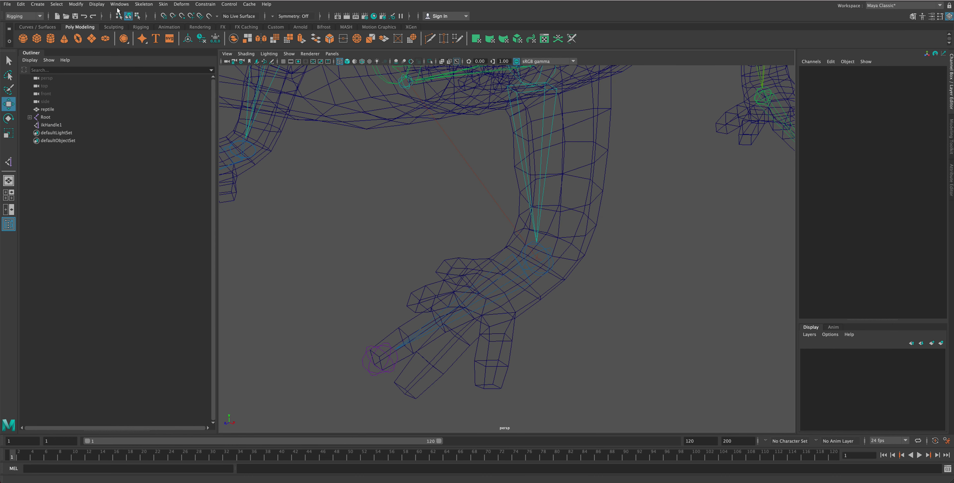
click(119, 4)
mouse_move(143, 78)
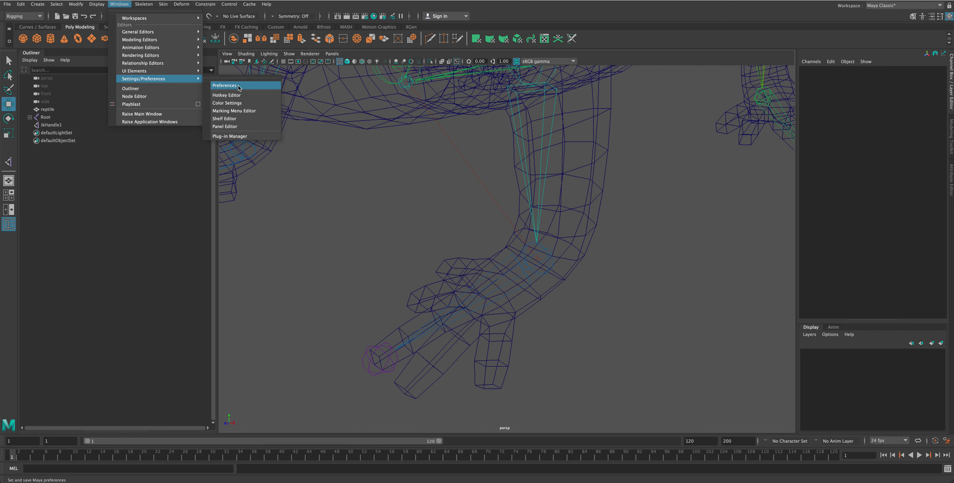
Set Kinematics display sizes to IK/FK joint 4.69 and IK handle 5.00, and save
click(239, 87)
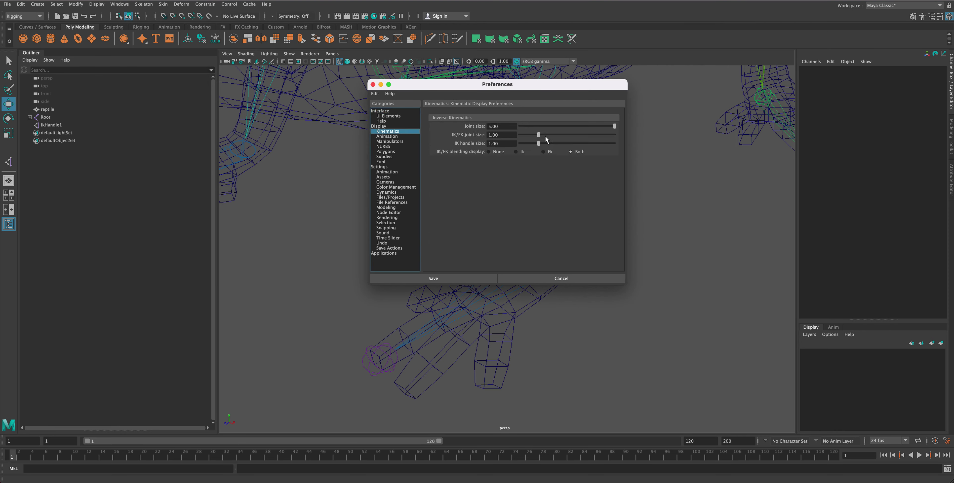
drag(531, 94, 201, 87)
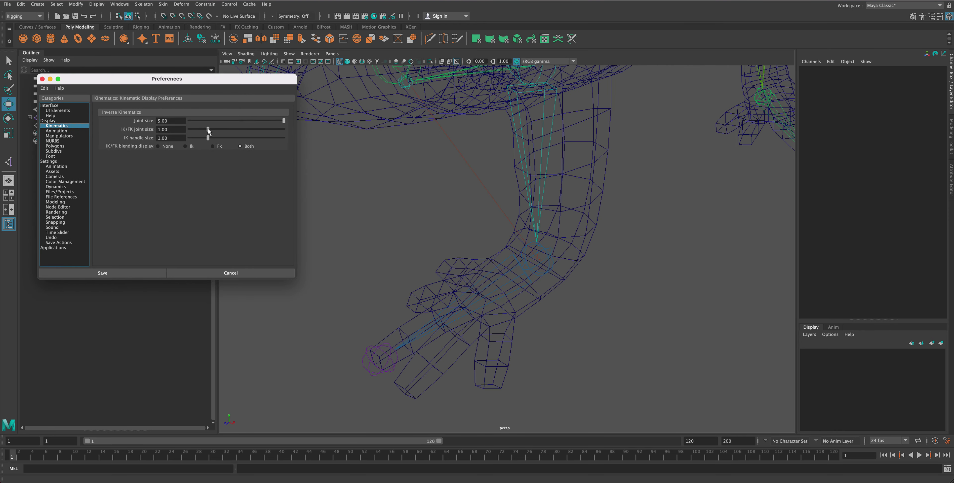
drag(208, 130, 278, 130)
drag(208, 137, 449, 151)
click(103, 273)
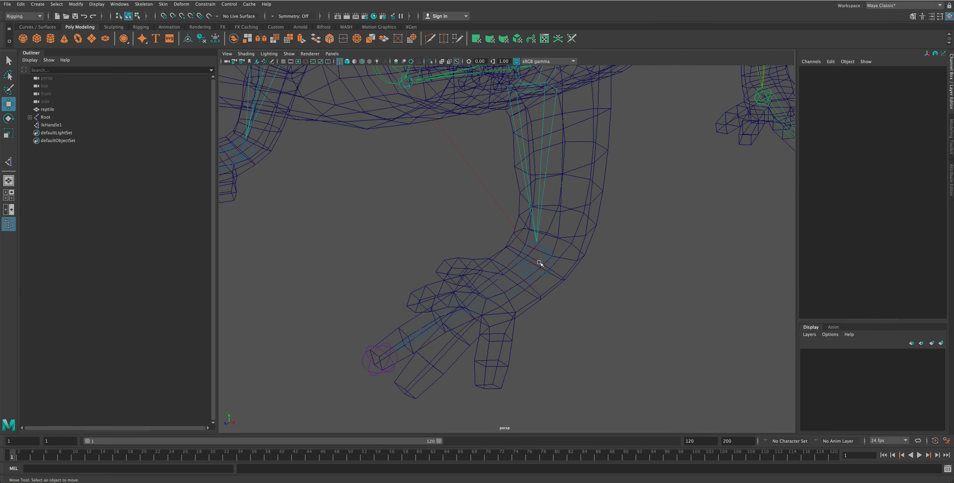
Select the front leg's ikHandle1 and drag the foot around to test the leg IK
click(539, 263)
click(654, 275)
alt+drag(654, 274, 600, 261)
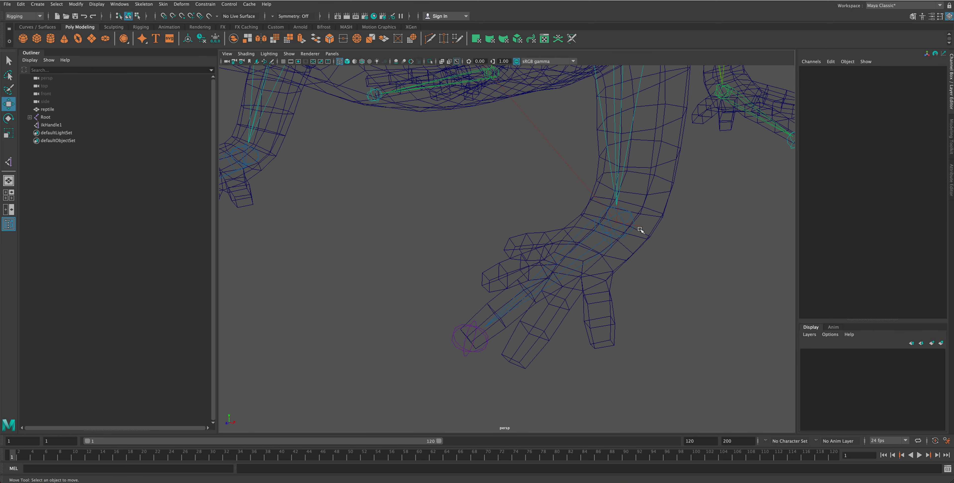
alt+right_drag(642, 228, 511, 241)
scroll(507, 242, up, 2)
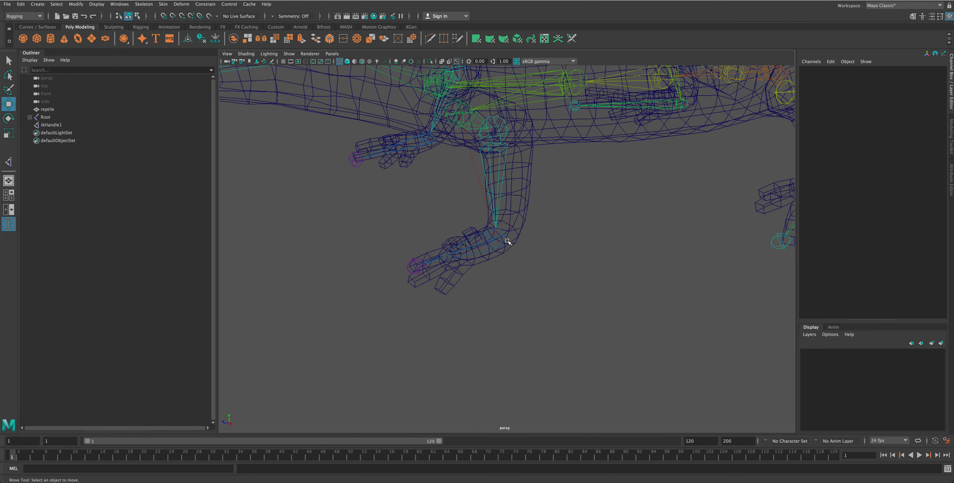
click(496, 237)
drag(496, 238, 524, 231)
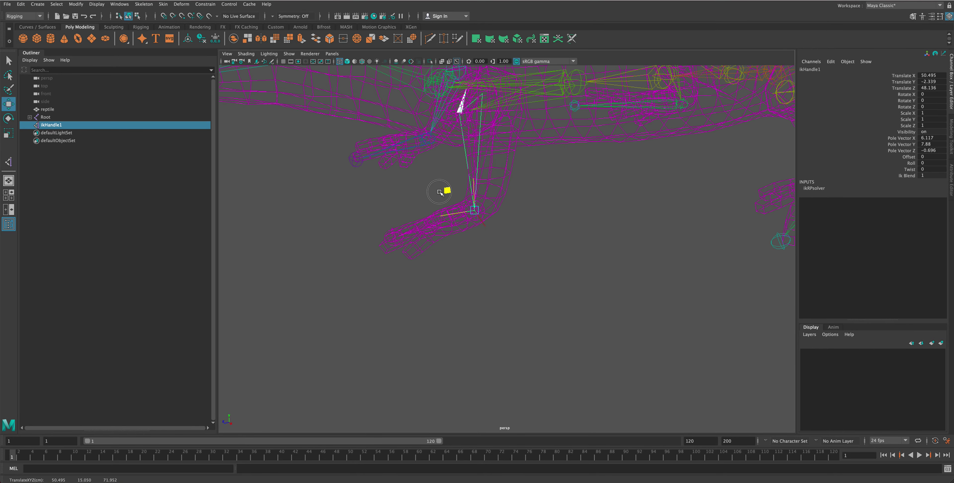
drag(524, 231, 532, 237)
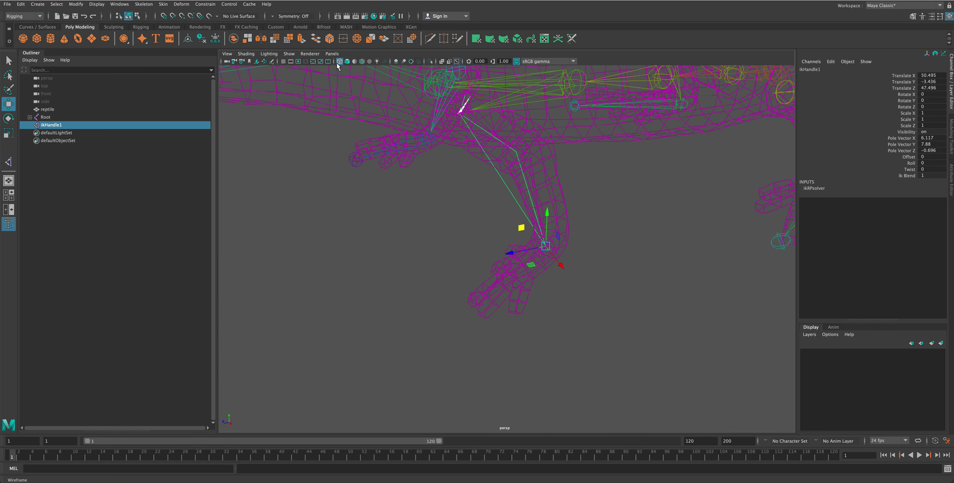
Switch to smooth shading and try more foot positions, undoing each move
click(347, 61)
scroll(459, 228, up, 5)
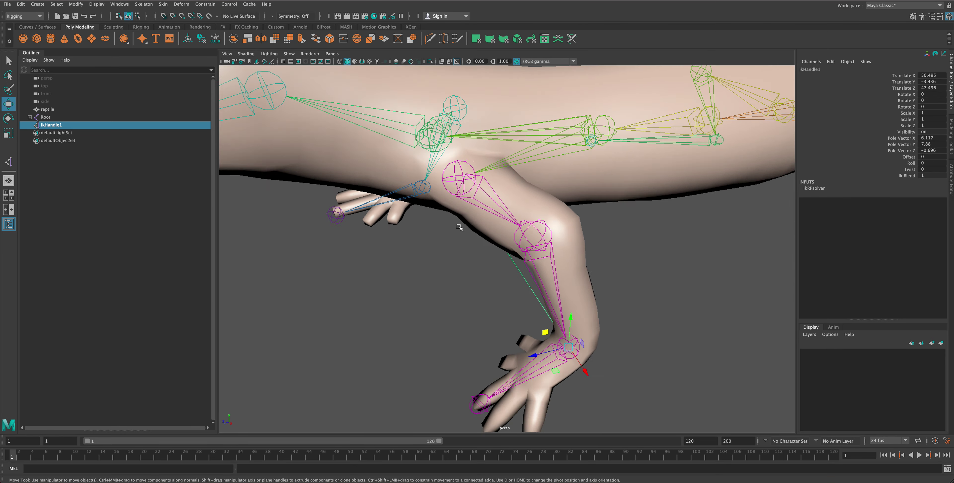
scroll(459, 228, down, 5)
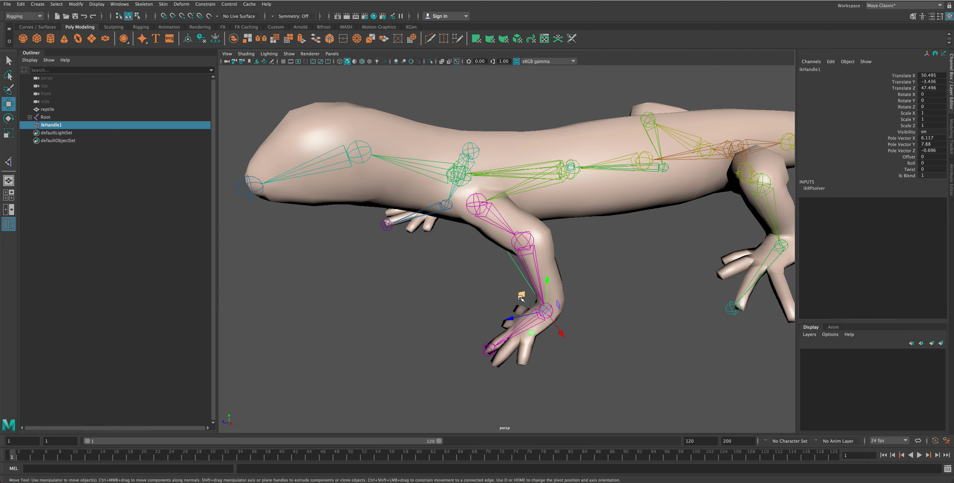
mouse_move(521, 297)
middle_down()
mouse_move(447, 275)
mouse_move(330, 281)
mouse_move(337, 262)
mouse_move(421, 311)
mouse_move(408, 311)
mouse_move(408, 275)
middle_up()
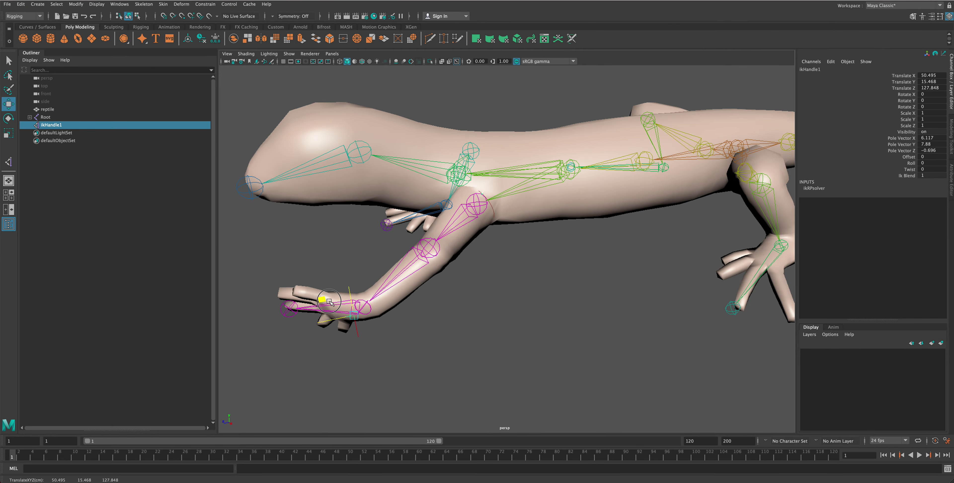
alt+drag(407, 275, 597, 275)
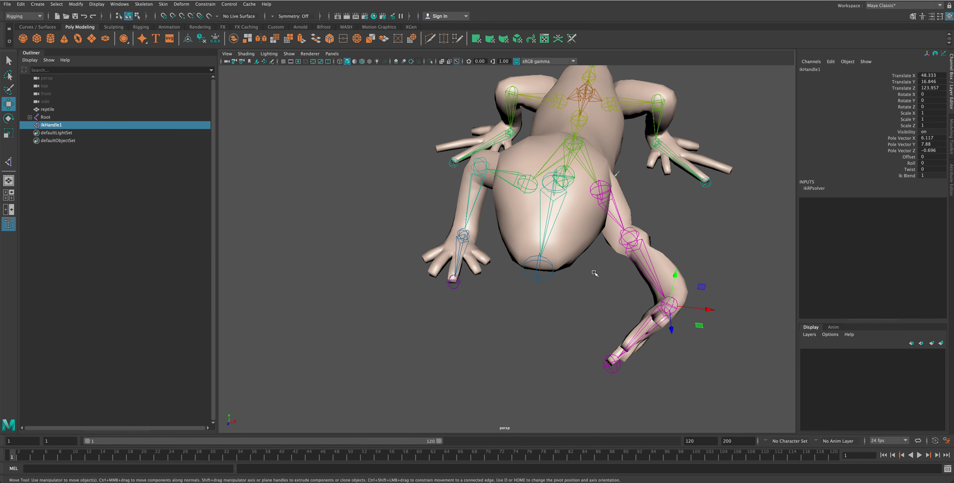
key(ctrl+z)
mouse_move(704, 256)
mouse_down()
mouse_move(715, 256)
mouse_move(690, 251)
mouse_move(652, 311)
mouse_move(656, 325)
mouse_move(649, 293)
mouse_move(652, 326)
mouse_move(646, 309)
mouse_up()
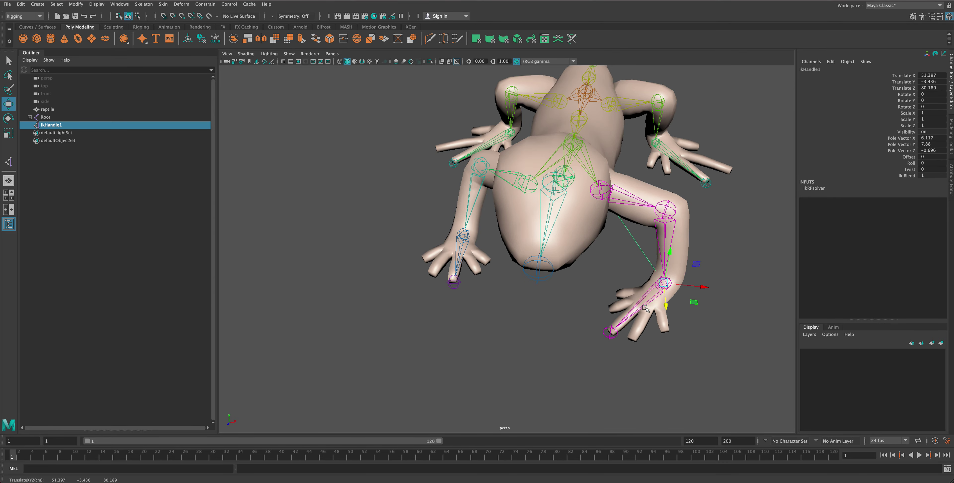
key(ctrl+z)
key(ctrl+z)
mouse_move(634, 277)
alt+mouse_down()
mouse_move(570, 311)
mouse_move(420, 285)
mouse_move(400, 314)
mouse_move(528, 264)
mouse_move(520, 273)
mouse_move(503, 266)
mouse_move(550, 271)
mouse_move(560, 283)
alt+mouse_up()
key(ctrl+z)
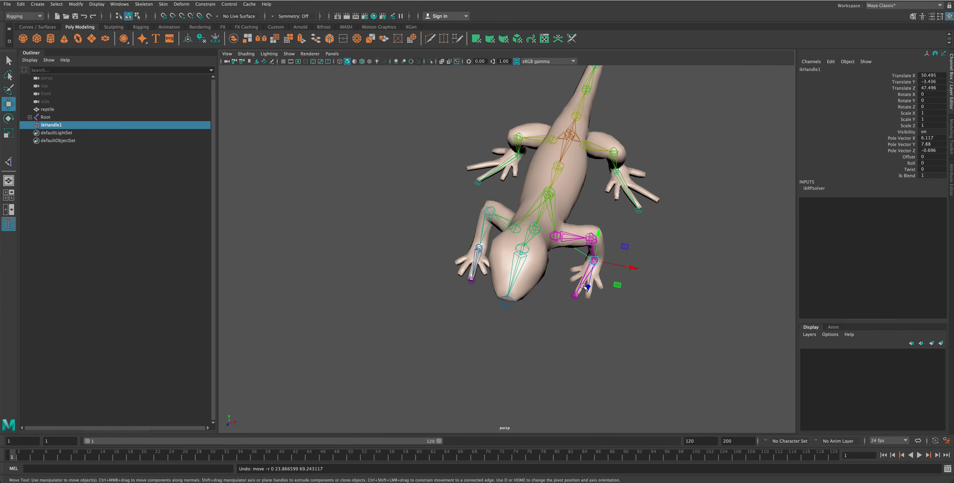
key(ctrl+z)
key(ctrl+z)
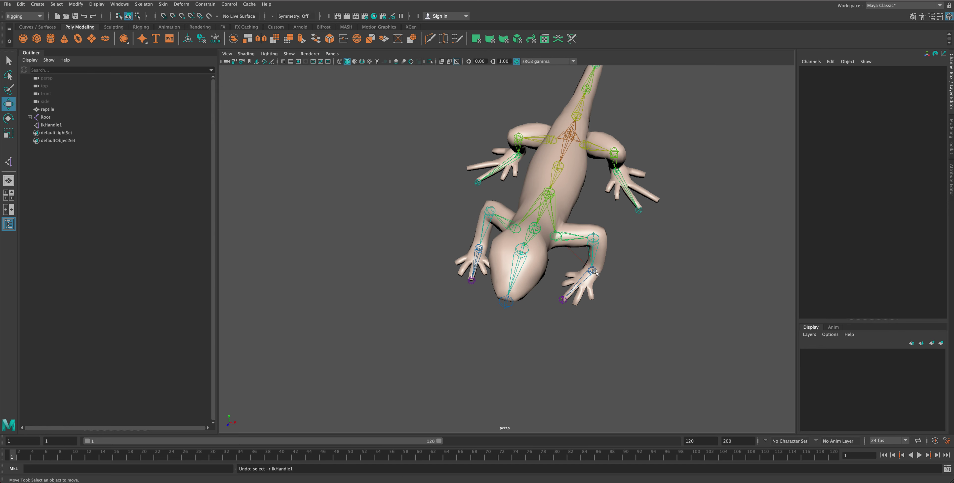
Push the foot forward along Z and rotate the IK handle around Y to test it
click(594, 273)
drag(617, 261, 604, 273)
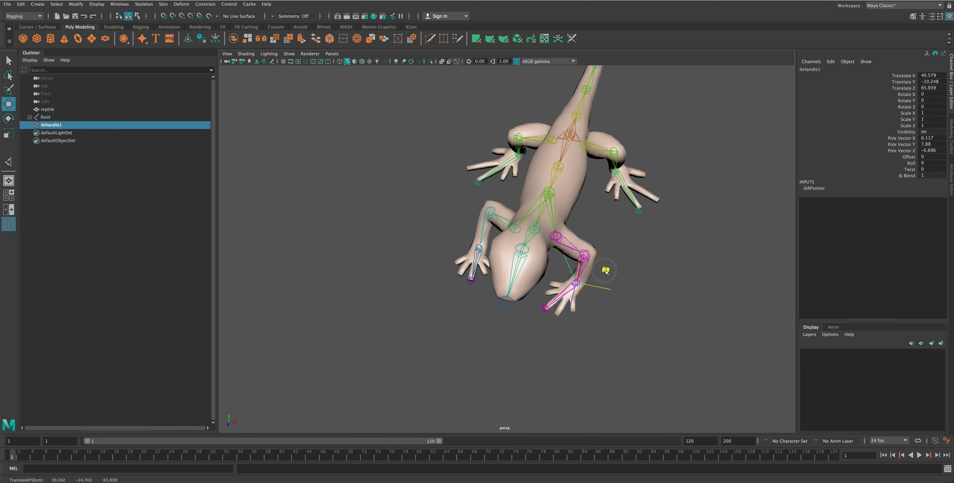
key(ctrl+z)
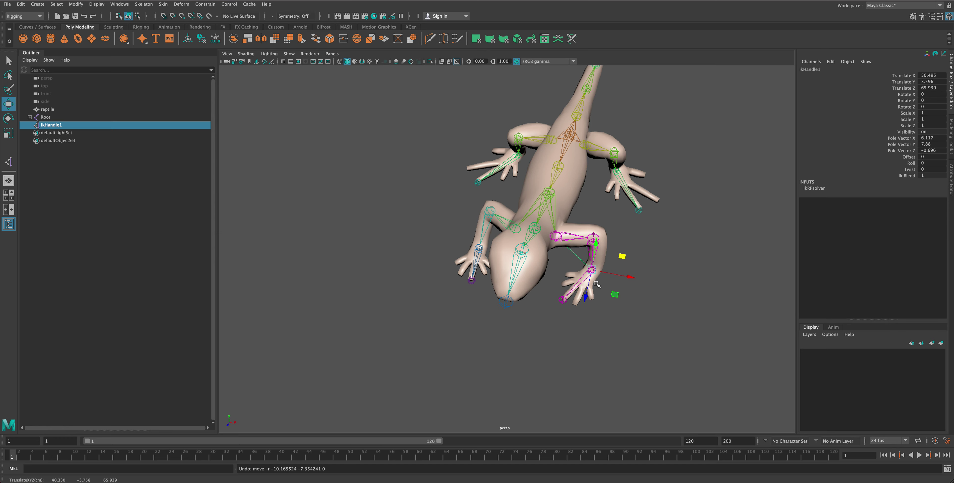
middle_drag(586, 298, 600, 307)
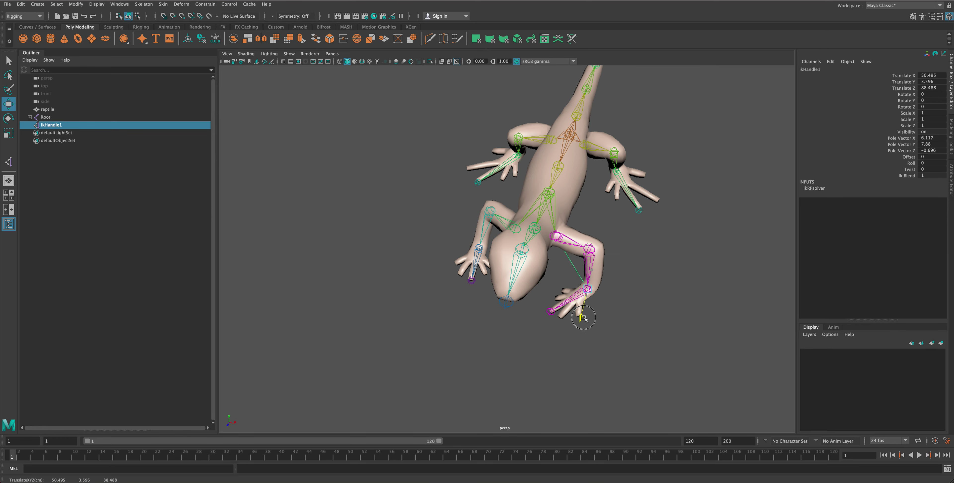
key(e)
mouse_move(595, 316)
mouse_down()
mouse_move(610, 310)
mouse_move(607, 320)
mouse_up()
click(654, 302)
click(588, 289)
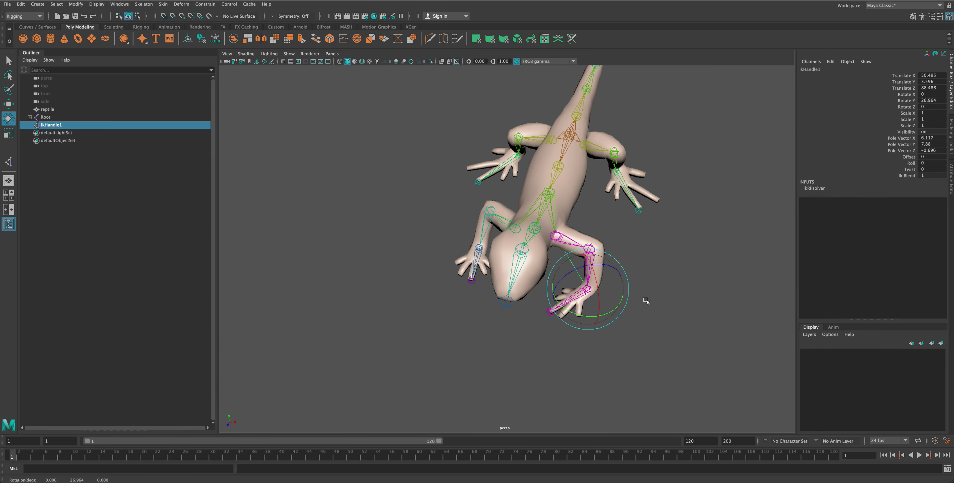
click(608, 293)
key(w)
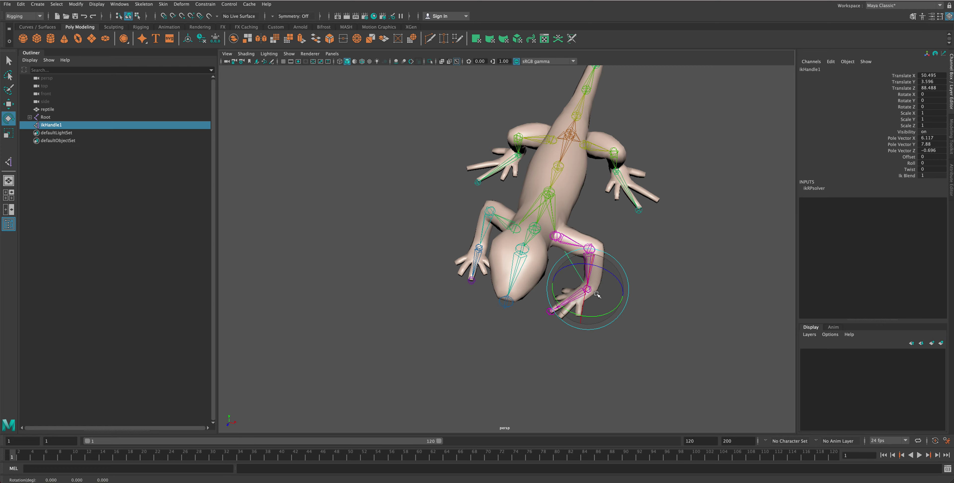
alt+drag(604, 297, 609, 301)
scroll(610, 301, up, 2)
scroll(616, 285, up, 3)
scroll(626, 261, up, 3)
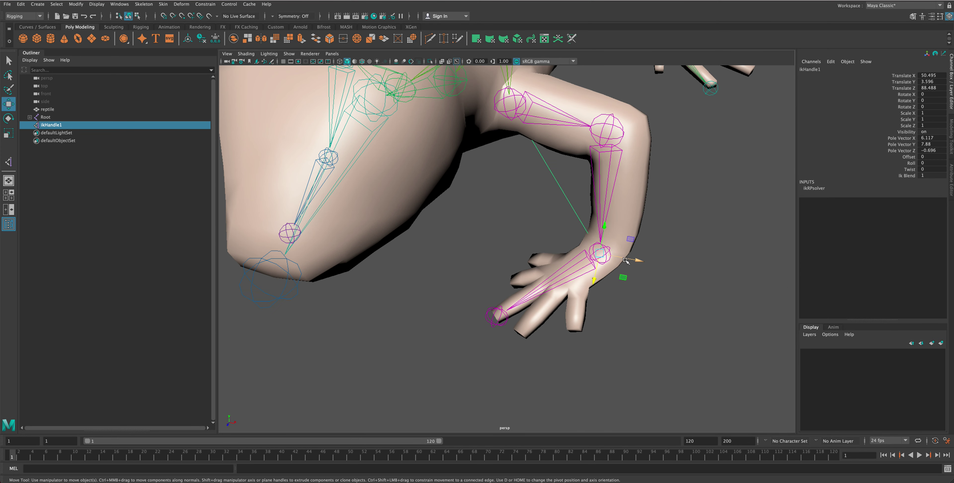
Bend the FrontLimb_L_03 wrist about -48° in X, then undo back to the rest pose
click(608, 248)
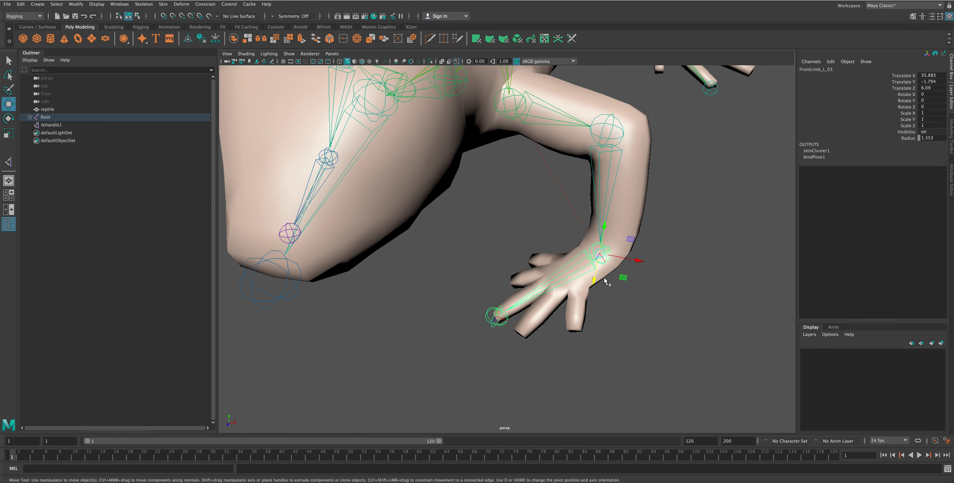
key(e)
mouse_move(611, 260)
mouse_down()
mouse_move(630, 250)
mouse_move(592, 239)
mouse_move(612, 250)
mouse_up()
key(ctrl+z)
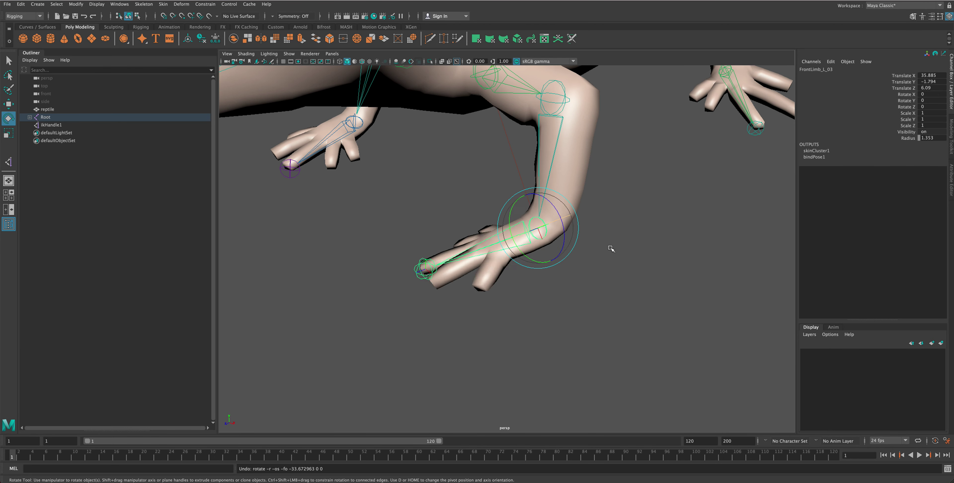
key(ctrl+z)
key(ctrl+z)
key(ctrl+z)
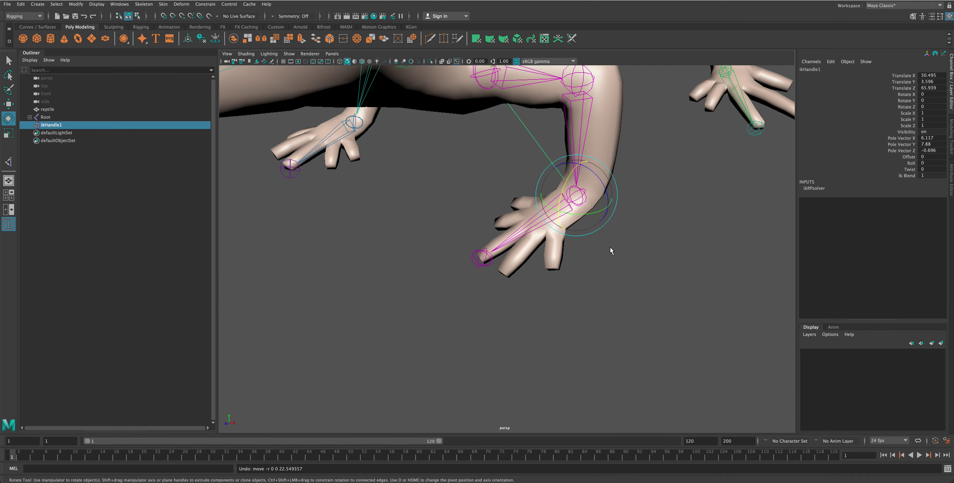
mouse_move(537, 228)
alt+mouse_down()
mouse_move(537, 203)
mouse_move(567, 246)
mouse_move(533, 226)
alt+mouse_up()
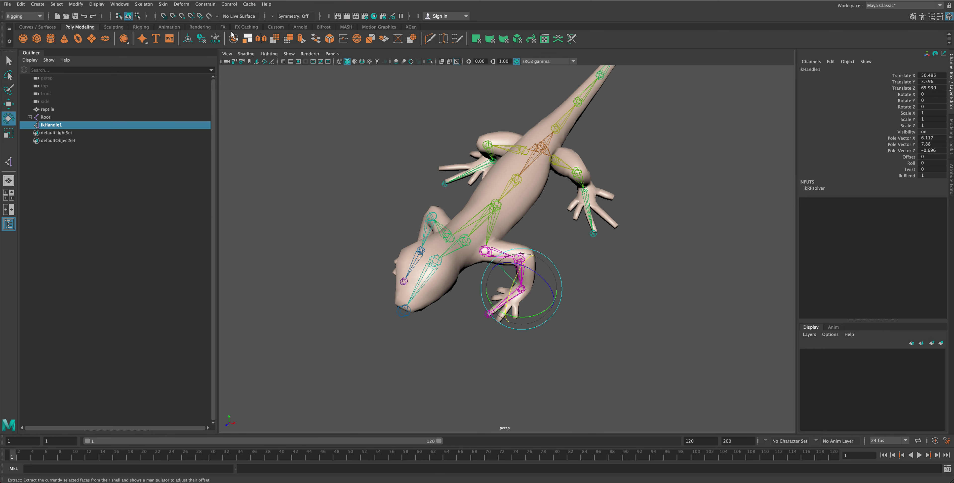
Create ikHandle2 on a back leg from its top joint to its end joint
click(143, 5)
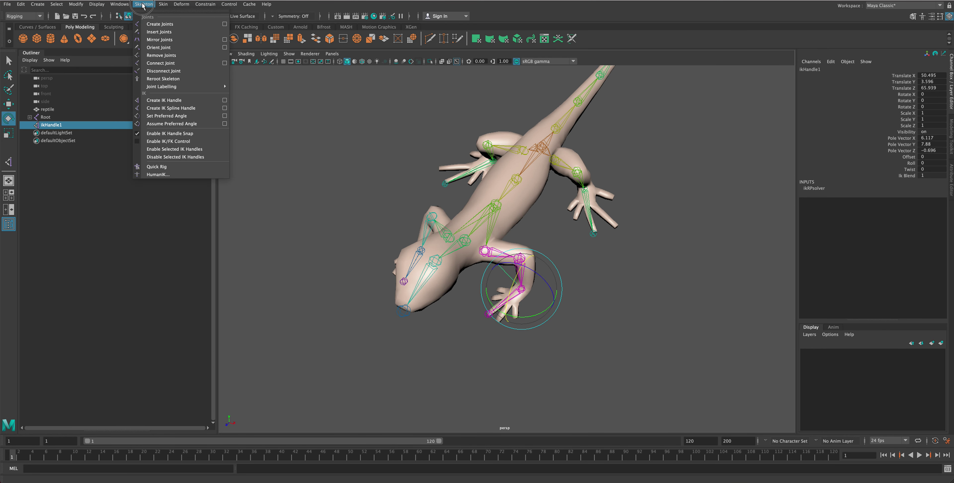
click(164, 101)
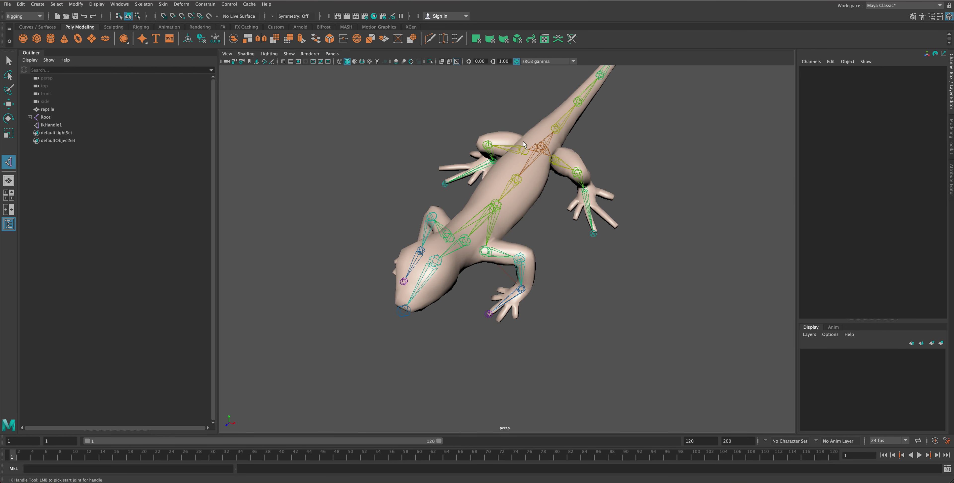
click(558, 163)
click(585, 191)
key(e)
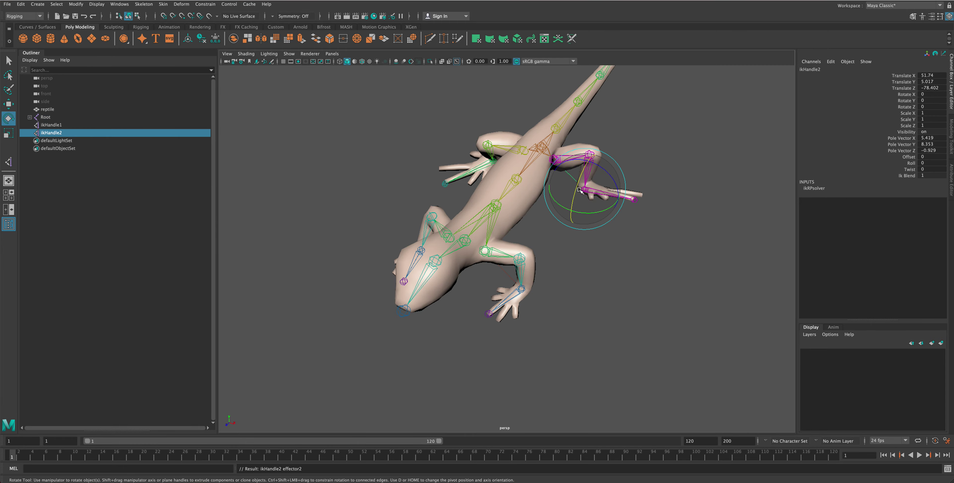
mouse_move(585, 192)
alt+mouse_down()
mouse_move(567, 229)
mouse_move(548, 226)
alt+mouse_up()
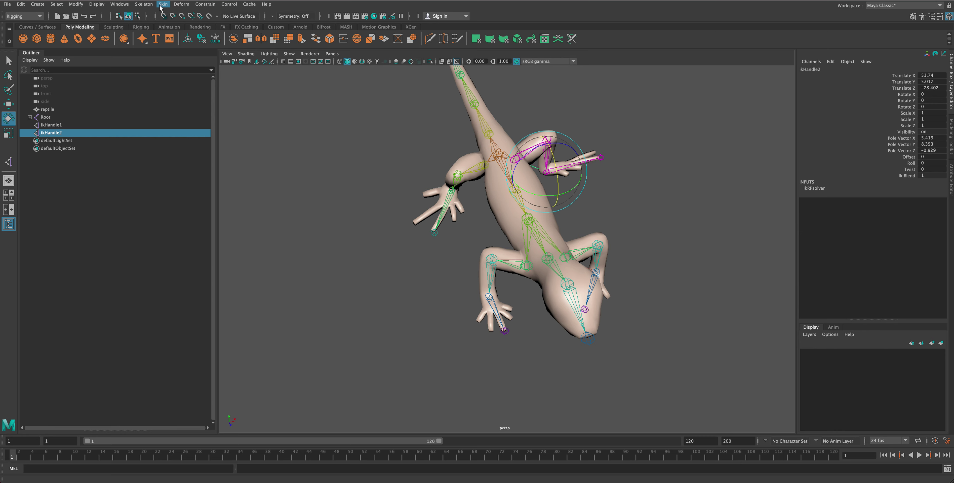
Create ikHandle3 from a shoulder joint to its wrist
click(144, 4)
click(163, 102)
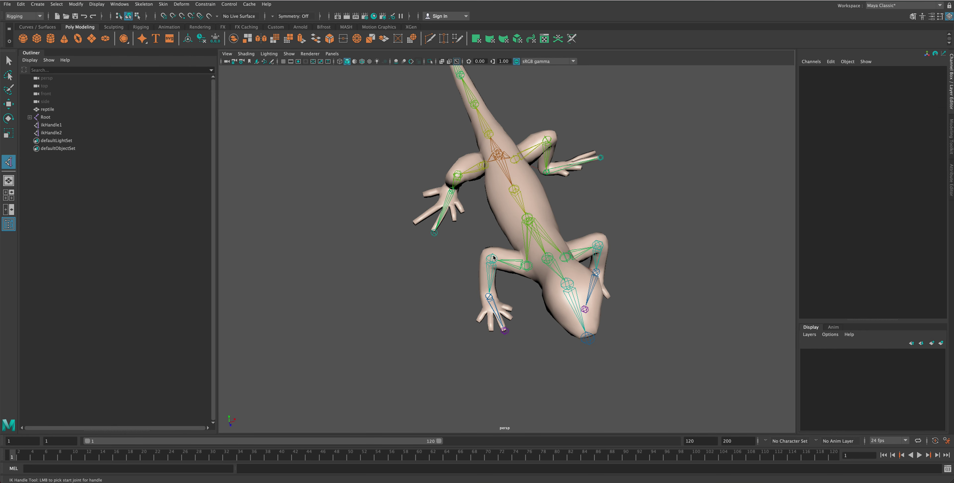
click(529, 264)
click(489, 298)
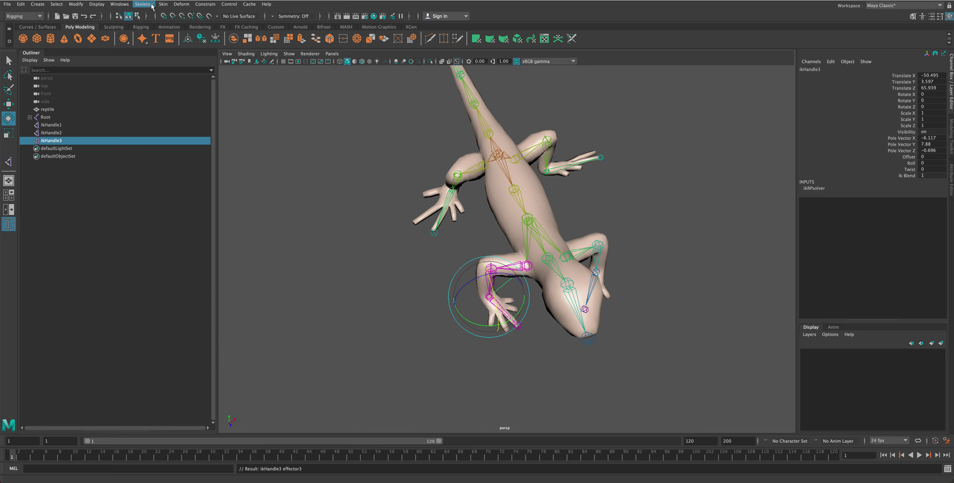
Create ikHandle4 from the remaining shoulder to its wrist, then clear the selection
click(144, 4)
click(163, 102)
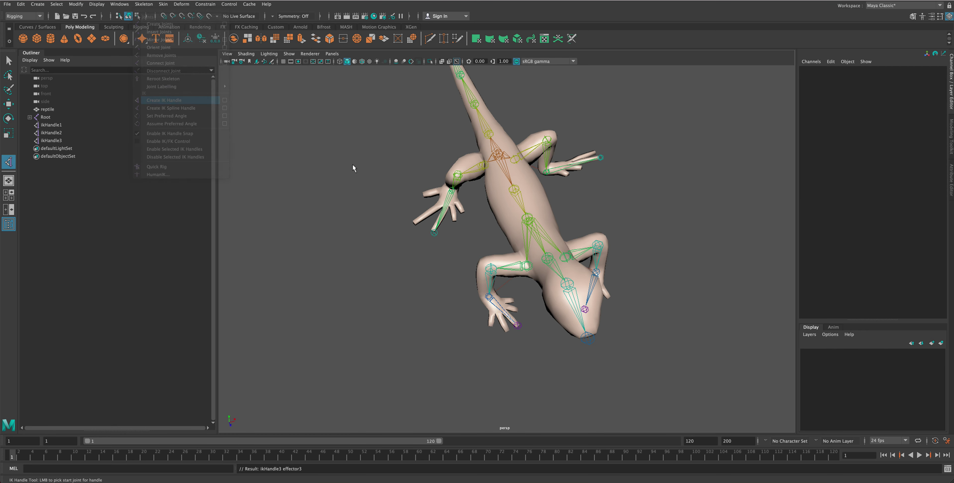
click(483, 166)
click(452, 191)
key(e)
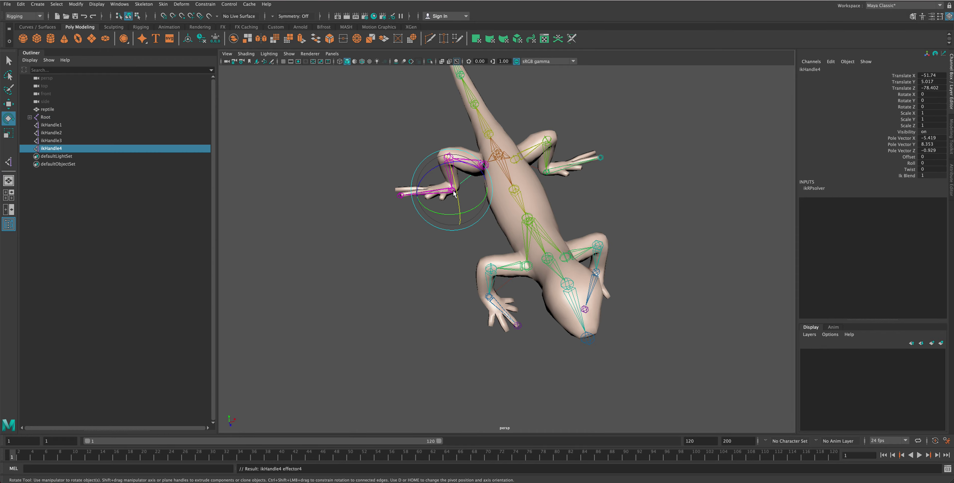
mouse_move(452, 231)
alt+mouse_down()
mouse_move(529, 230)
mouse_move(592, 202)
mouse_move(542, 226)
mouse_move(435, 230)
mouse_move(438, 216)
alt+mouse_up()
click(370, 259)
alt+drag(481, 229, 581, 236)
key(w)
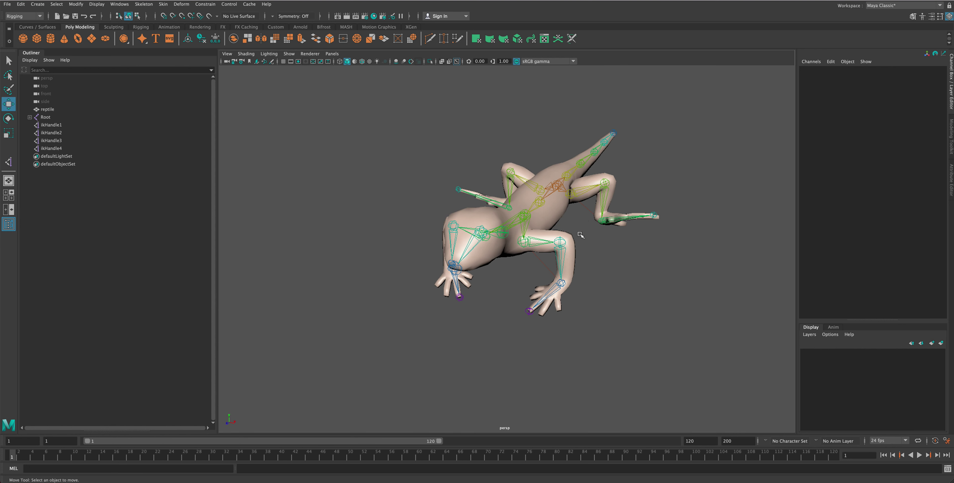
click(560, 282)
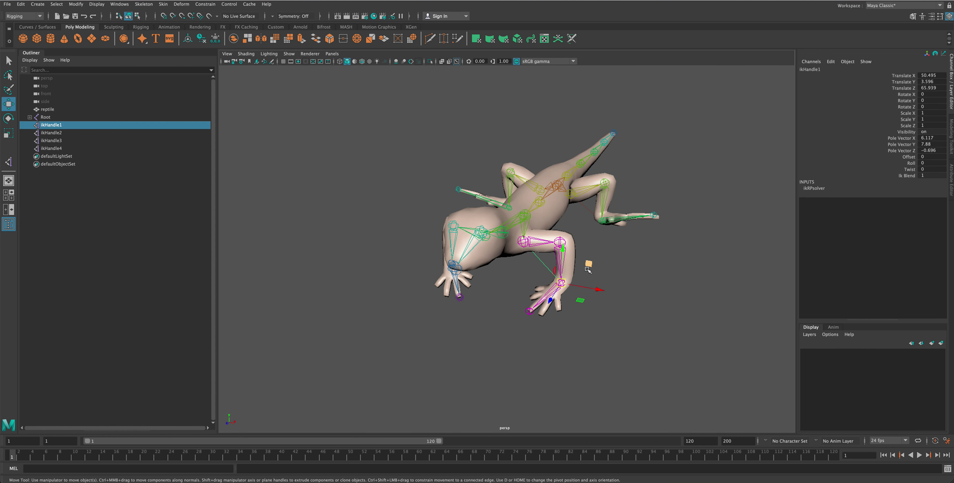
mouse_move(553, 269)
mouse_down()
mouse_move(565, 259)
mouse_move(560, 245)
mouse_move(515, 219)
mouse_up()
key(ctrl+z)
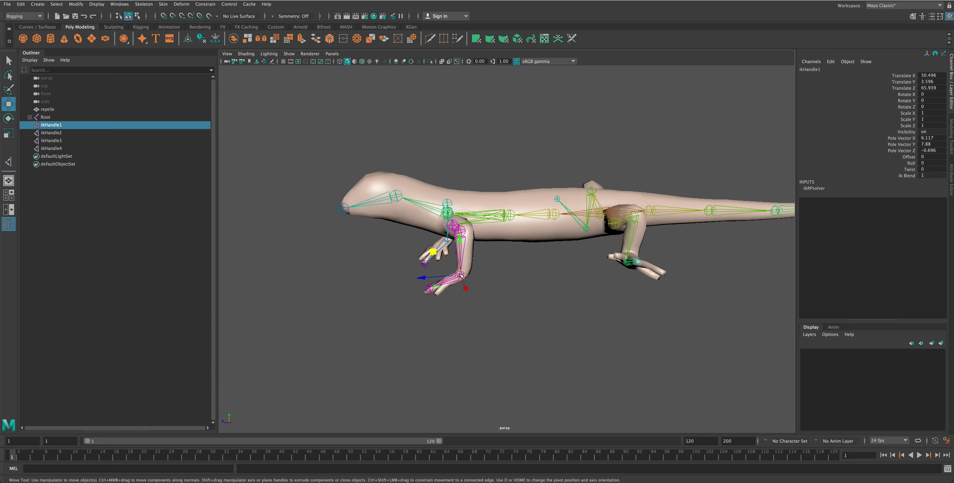
click(510, 216)
drag(510, 217, 525, 236)
key(ctrl+z)
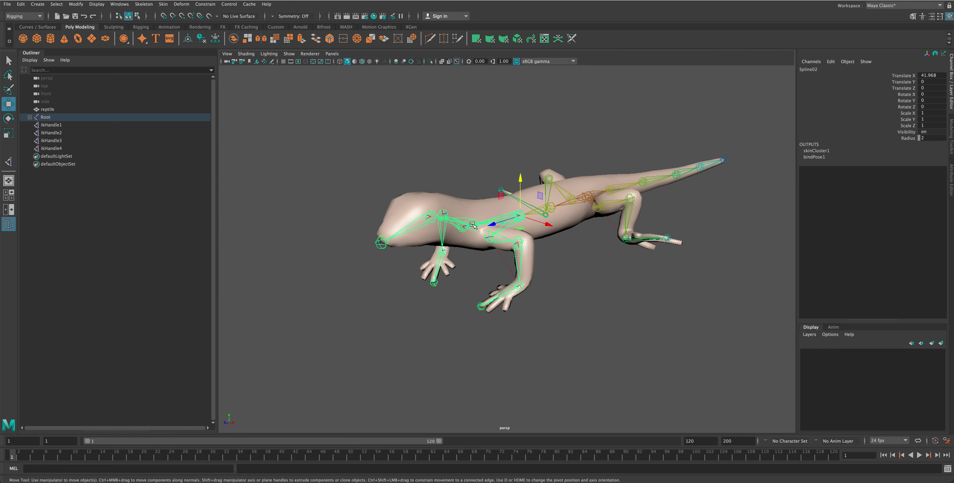
click(473, 224)
drag(474, 198, 474, 212)
key(ctrl+z)
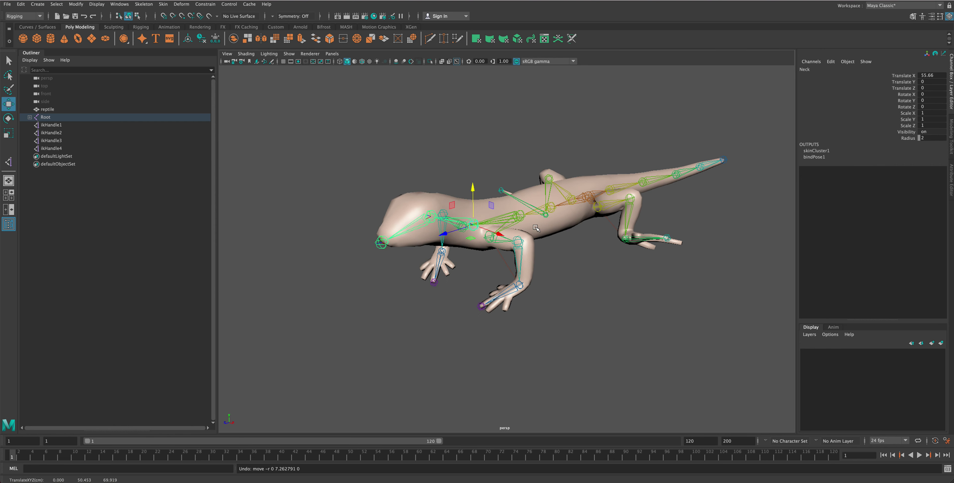
click(521, 217)
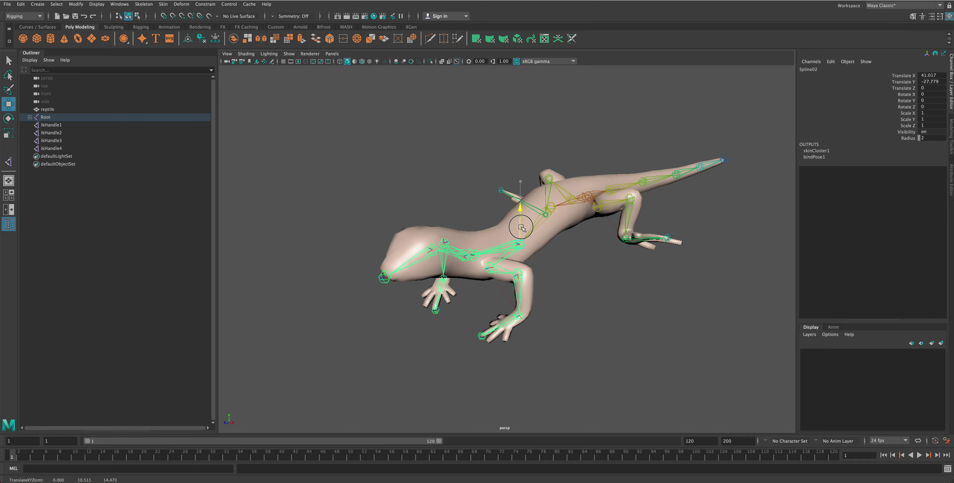
mouse_move(522, 217)
mouse_down()
mouse_move(521, 173)
mouse_move(511, 213)
mouse_move(532, 294)
mouse_move(520, 290)
mouse_move(594, 293)
mouse_up()
click(532, 294)
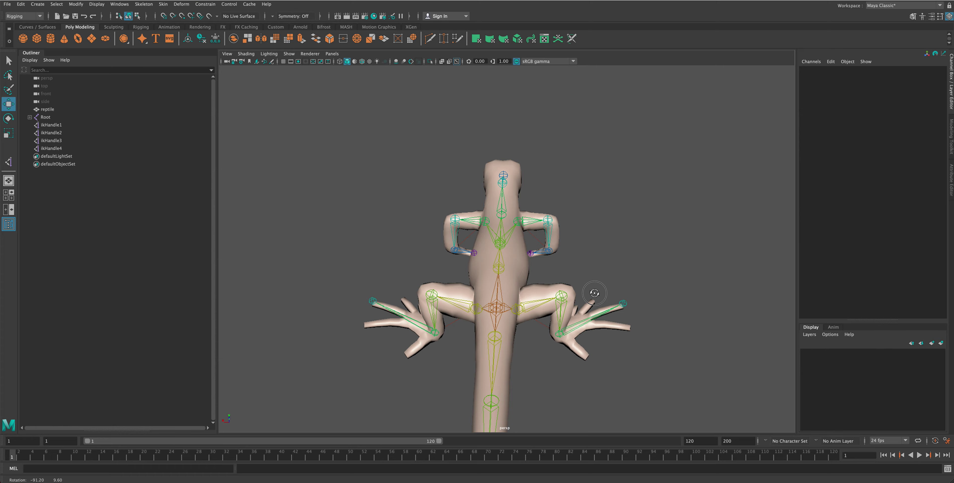
alt+drag(594, 293, 533, 312)
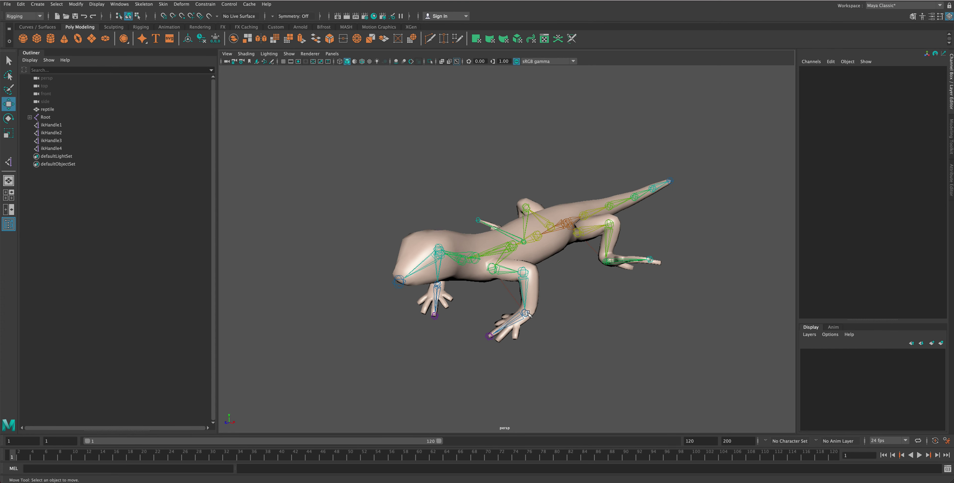
Select the front leg's IK handle and show the lizard in wireframe
click(527, 313)
scroll(493, 287, up, 3)
scroll(493, 286, up, 5)
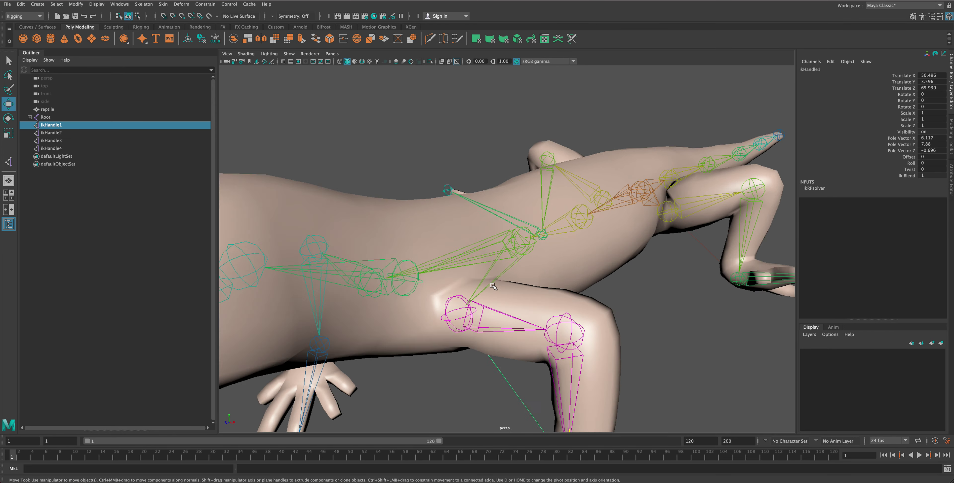
scroll(493, 287, up, 2)
click(339, 61)
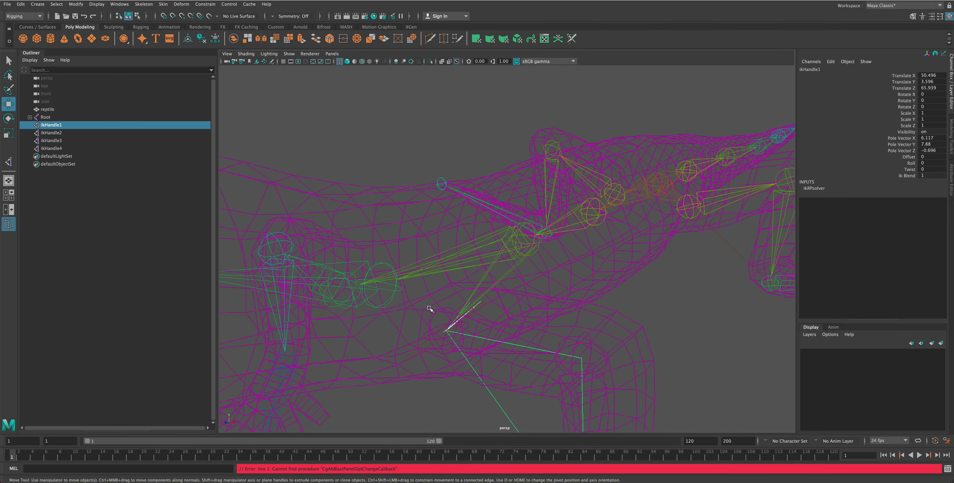
click(423, 344)
scroll(424, 345, down, 8)
mouse_move(423, 344)
alt+mouse_down()
mouse_move(510, 300)
mouse_move(484, 296)
mouse_move(499, 291)
alt+mouse_up()
Orbit around the lizard to top, front-on and low side views of the legs
click(631, 228)
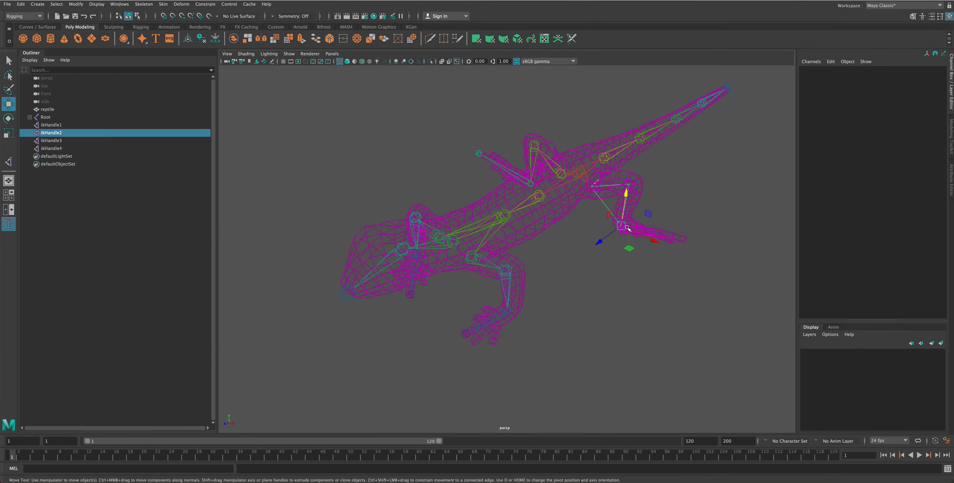
mouse_move(636, 233)
alt+mouse_down()
mouse_move(353, 351)
mouse_move(569, 292)
mouse_move(481, 291)
alt+mouse_up()
click(473, 289)
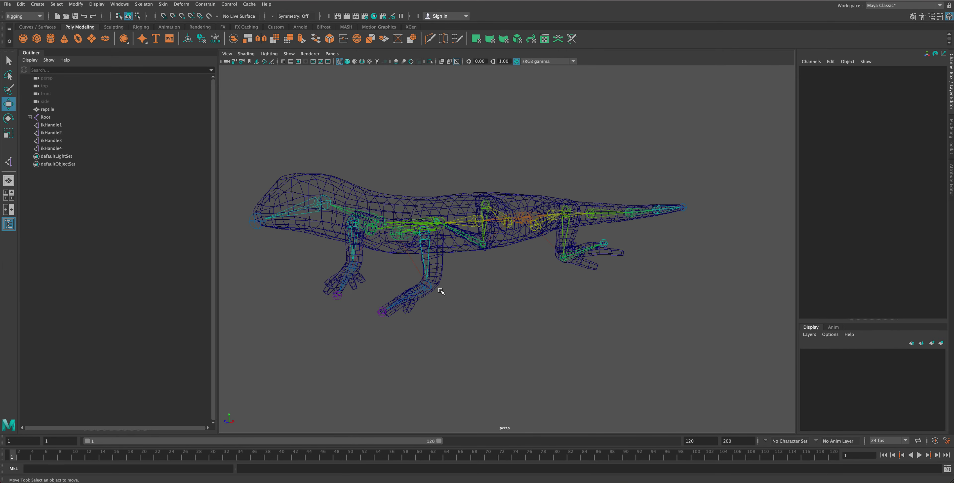
scroll(436, 291, down, 3)
scroll(430, 289, up, 5)
scroll(423, 292, up, 2)
mouse_move(421, 292)
alt+mouse_down()
mouse_move(441, 283)
mouse_move(457, 303)
alt+mouse_up()
Pull ikHandle1 forward and up to test the front leg, then undo
click(455, 308)
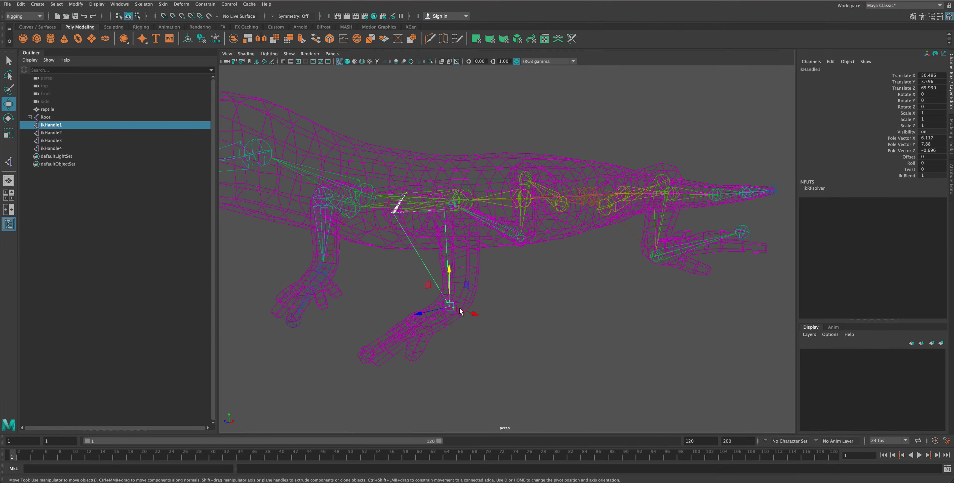
mouse_move(429, 286)
middle_down()
mouse_move(396, 264)
mouse_move(370, 291)
mouse_move(341, 260)
mouse_move(331, 277)
middle_up()
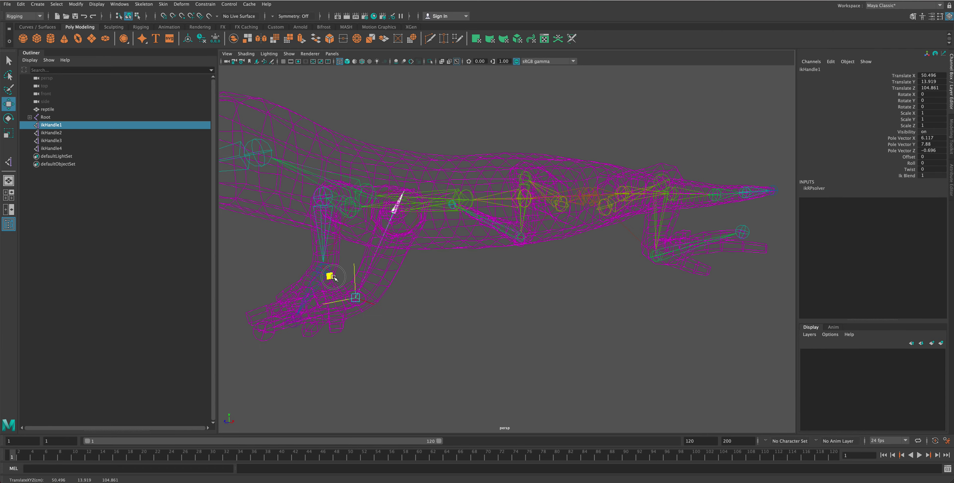
alt+drag(415, 259, 505, 272)
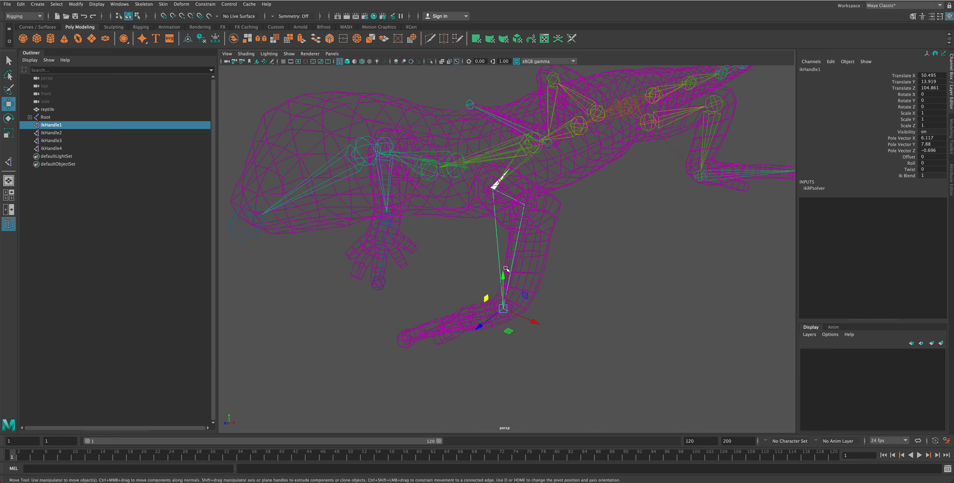
key(ctrl+z)
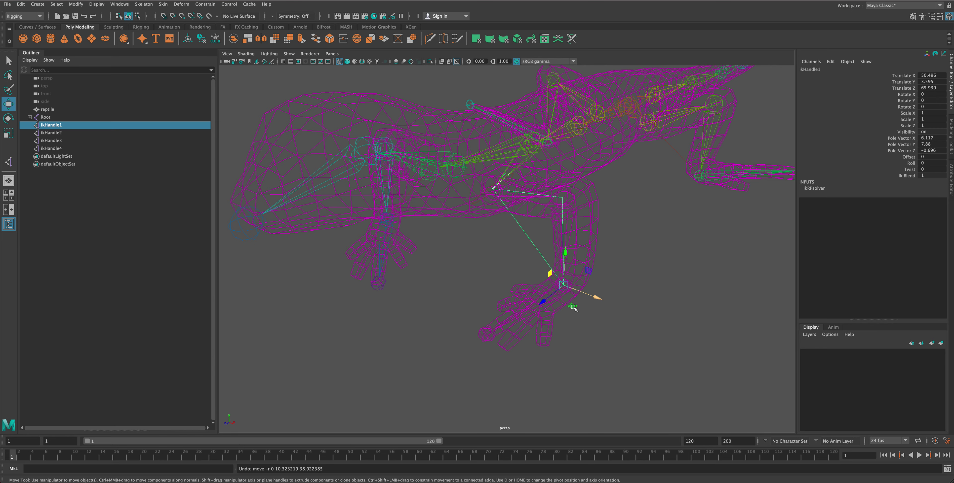
Return to smooth shaded display with top, perspective, front and side views
click(498, 277)
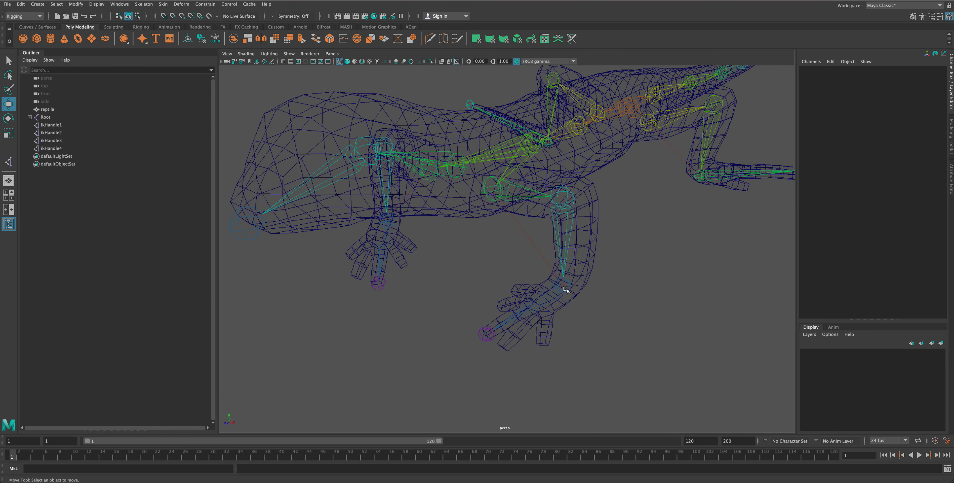
click(347, 63)
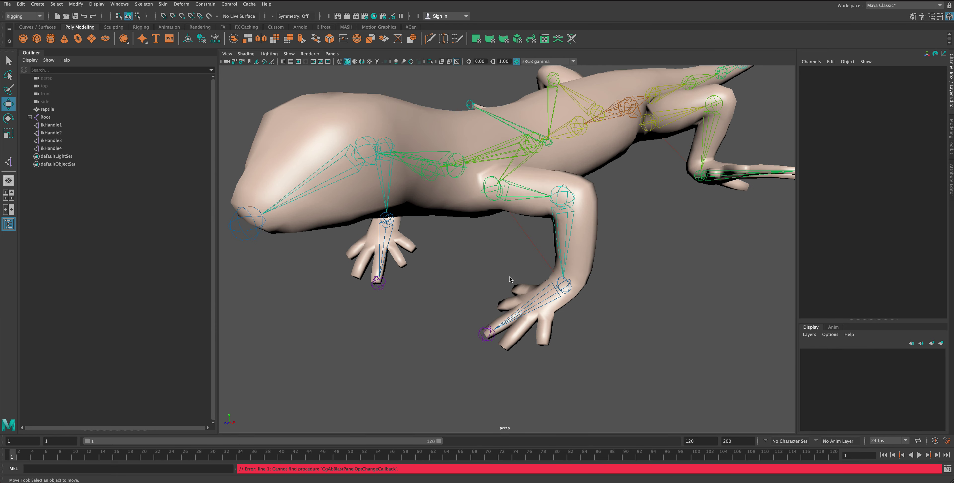
key(space)
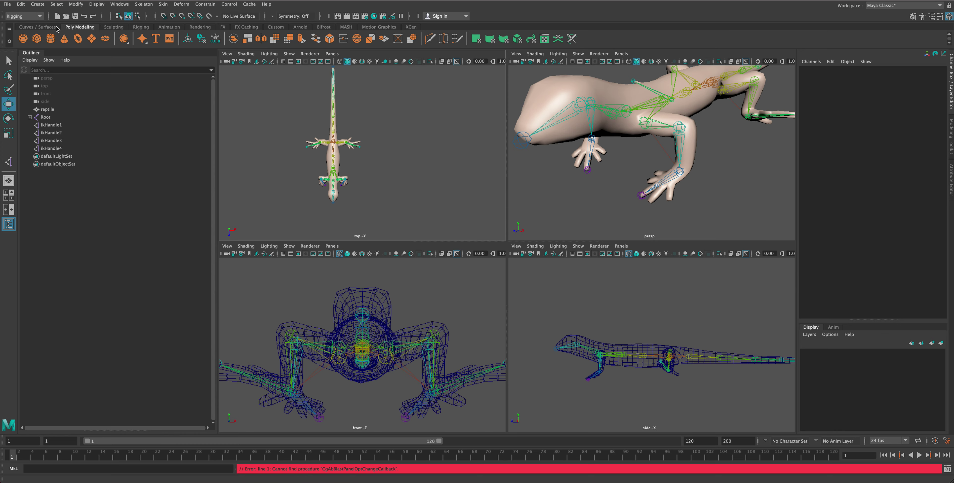
Create a NURBS circle and scale it up around the front foot
click(56, 28)
click(23, 38)
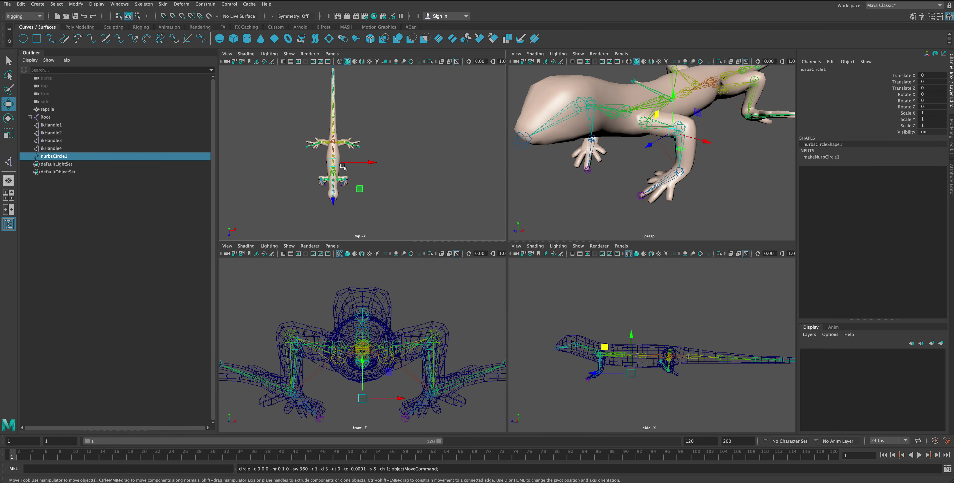
drag(359, 189, 375, 214)
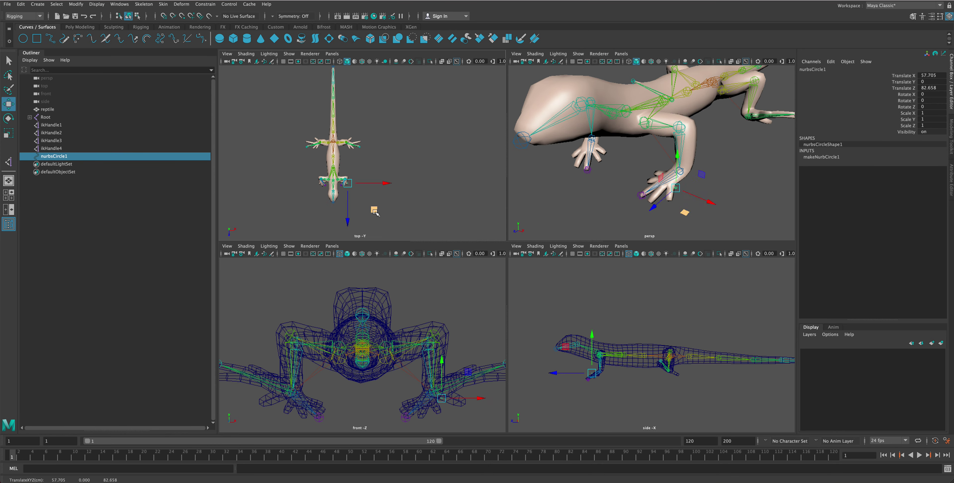
key(r)
drag(348, 182, 361, 194)
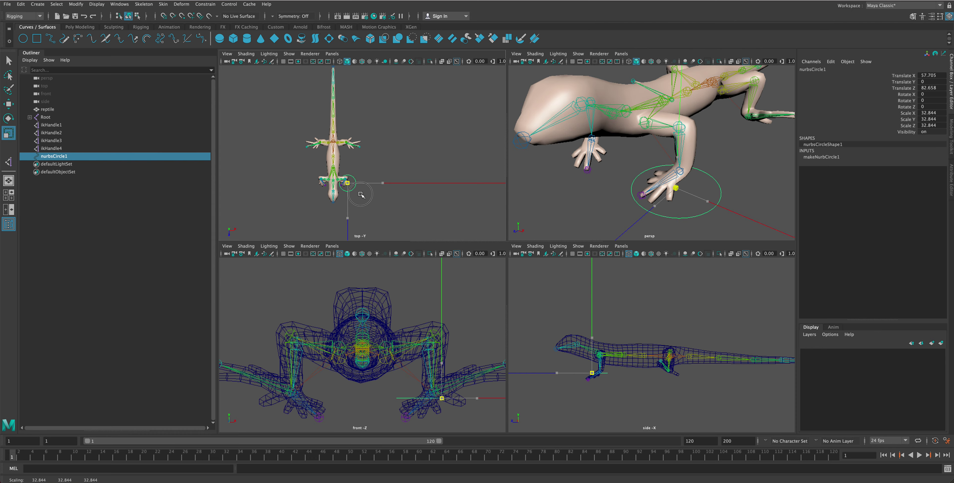
drag(361, 195, 362, 195)
Rotate the wrist joint FrontLimb_L_03 using World rotation axes
key(space)
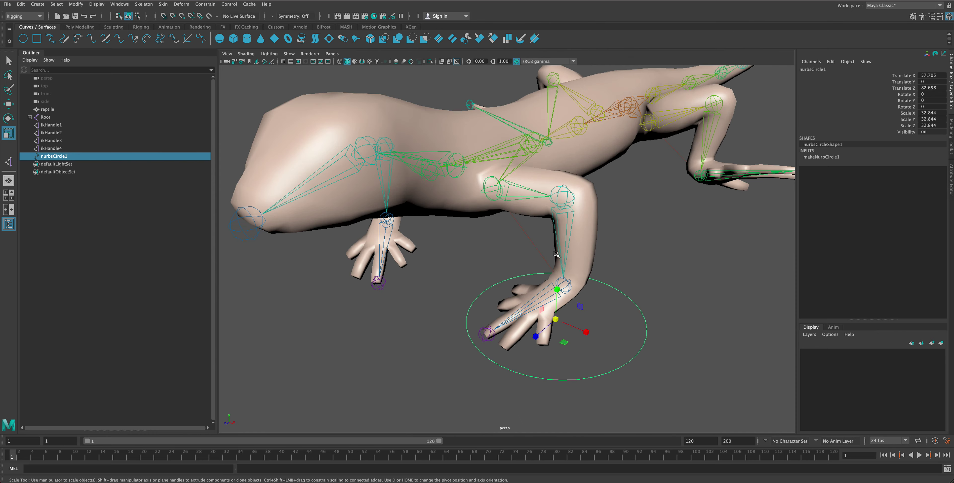
alt+drag(647, 206, 481, 251)
click(481, 251)
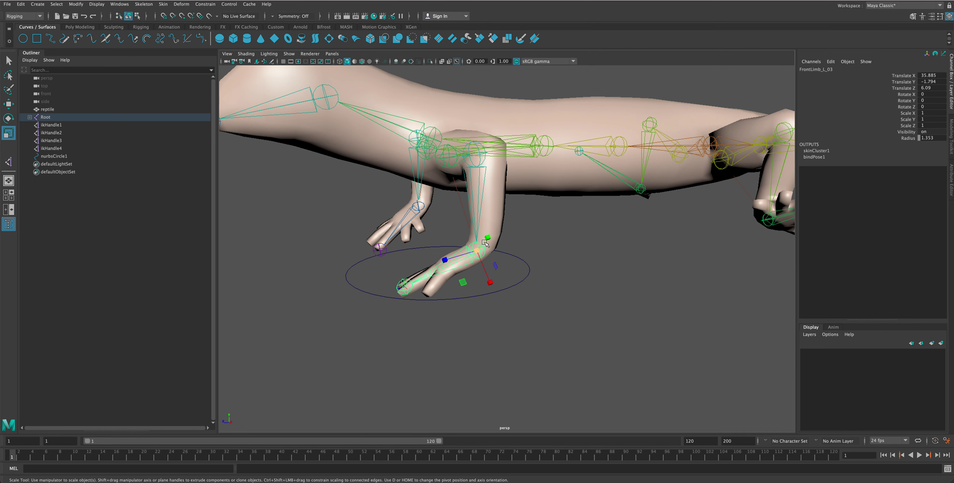
key(e)
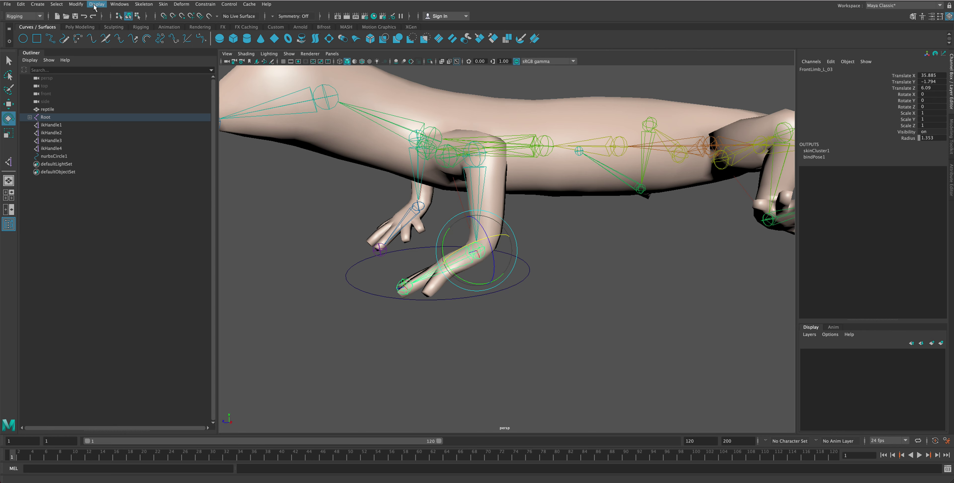
double_click(8, 119)
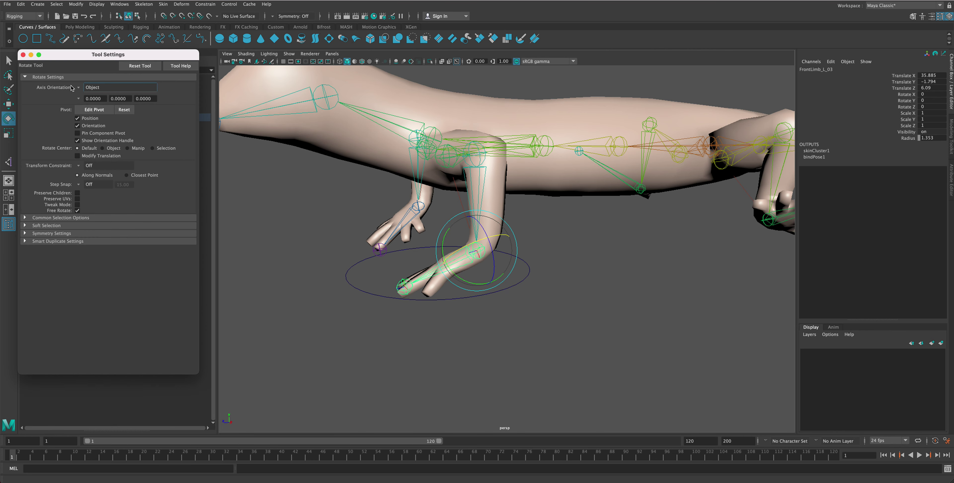
click(89, 88)
click(98, 99)
click(23, 54)
alt+drag(426, 245, 561, 250)
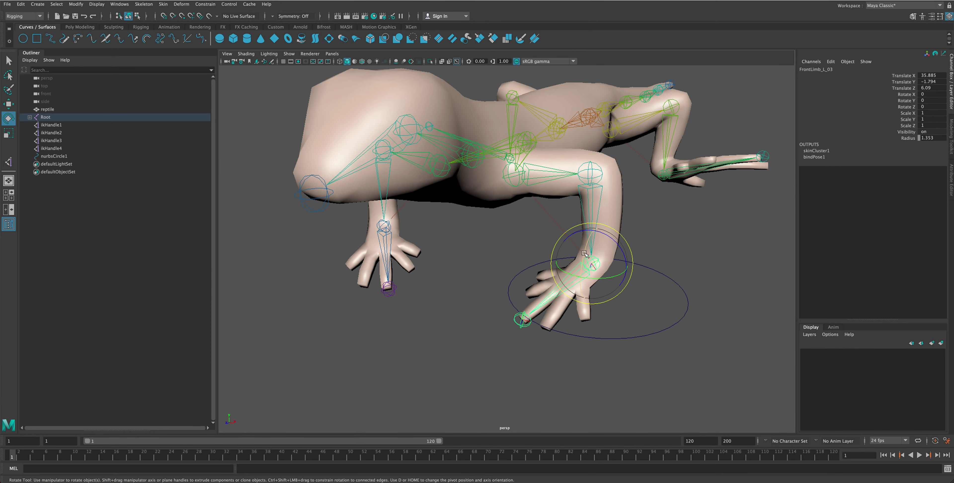
mouse_move(585, 278)
mouse_down()
mouse_move(613, 278)
mouse_move(602, 259)
mouse_move(571, 262)
mouse_move(643, 312)
mouse_move(674, 247)
mouse_move(686, 264)
mouse_move(630, 222)
mouse_up()
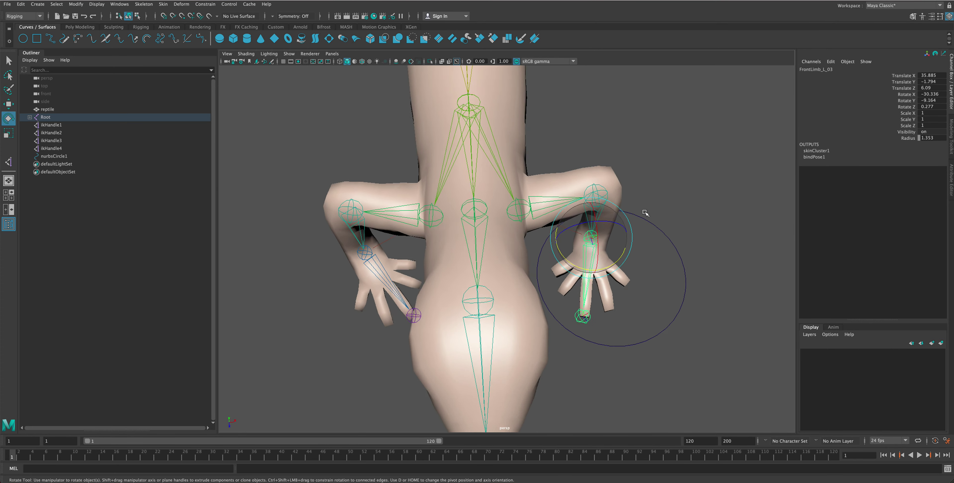
Shrink the circle to about 24.8 and slide it under the front foot at 49.98, 0, 82.437
click(687, 273)
key(w)
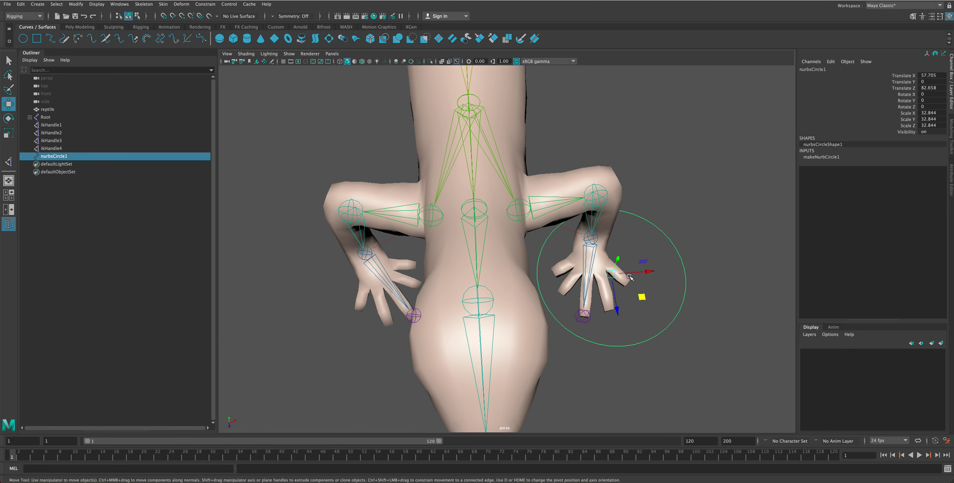
drag(643, 304, 624, 298)
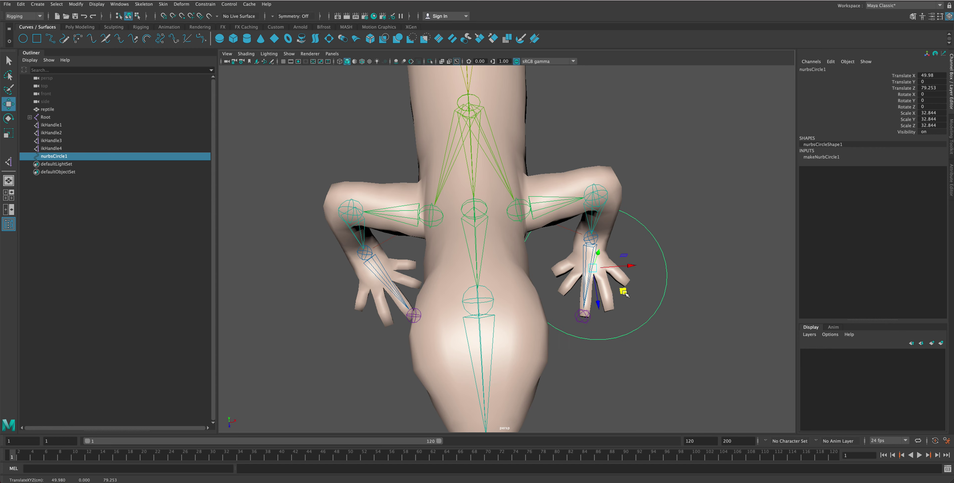
key(r)
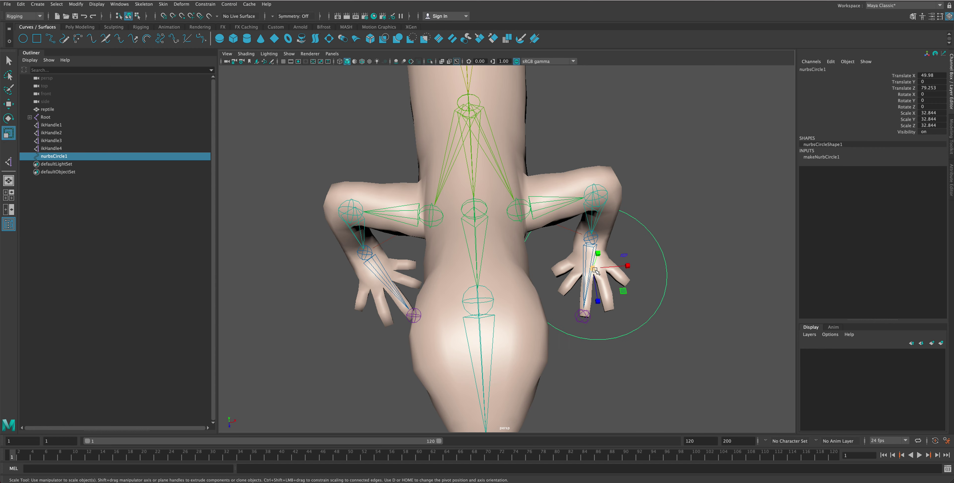
drag(593, 268, 567, 268)
key(w)
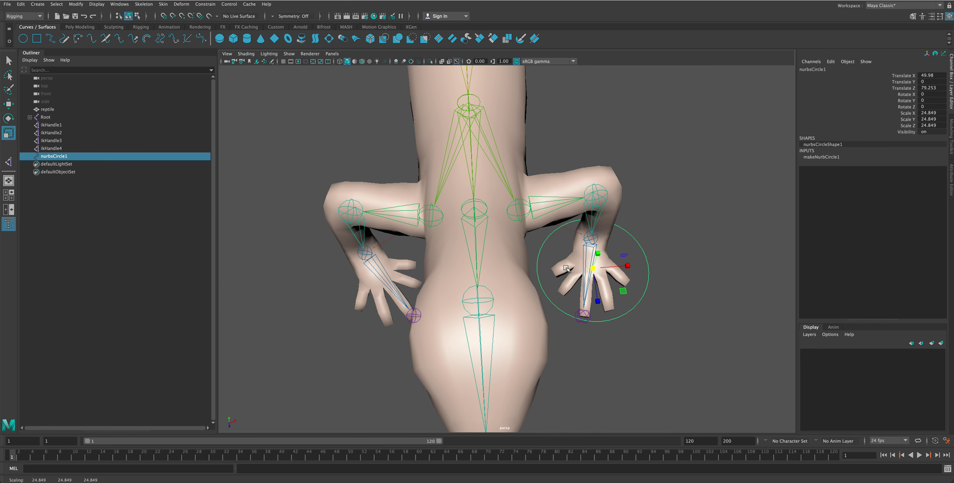
mouse_move(597, 296)
mouse_down()
mouse_move(602, 307)
mouse_move(541, 240)
mouse_move(606, 246)
mouse_move(549, 260)
mouse_move(554, 247)
mouse_move(585, 243)
mouse_up()
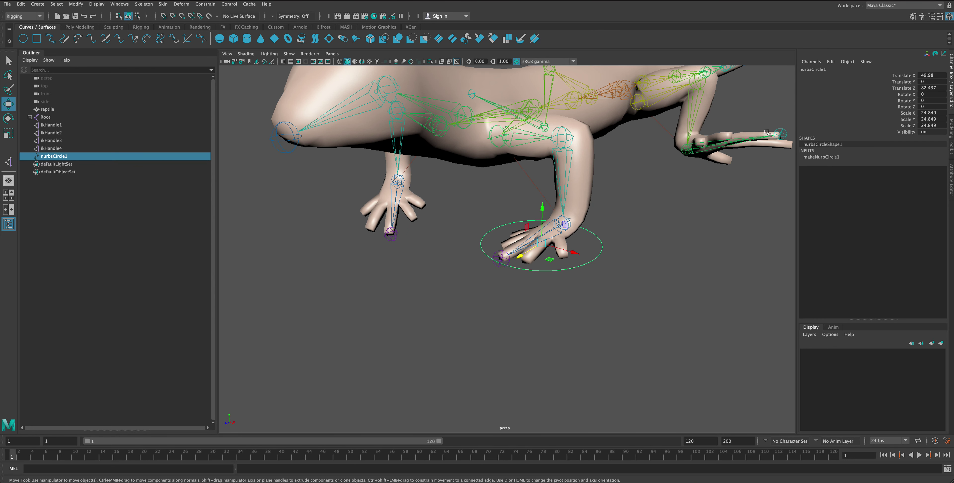
click(836, 69)
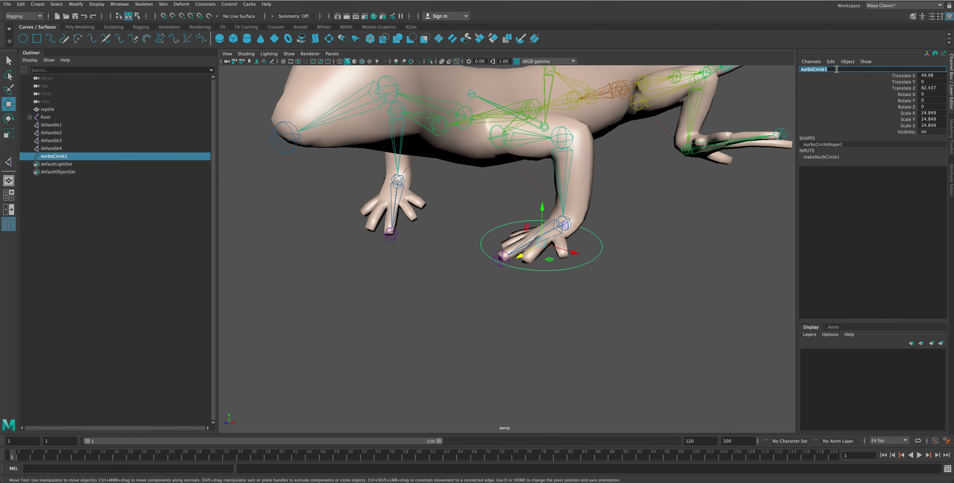
Rename nurbsCircle1 to Front_Limb_Controller
text(F)
key(BackSpace)
key(BackSpace)
key(BackSpace)
key(Return)
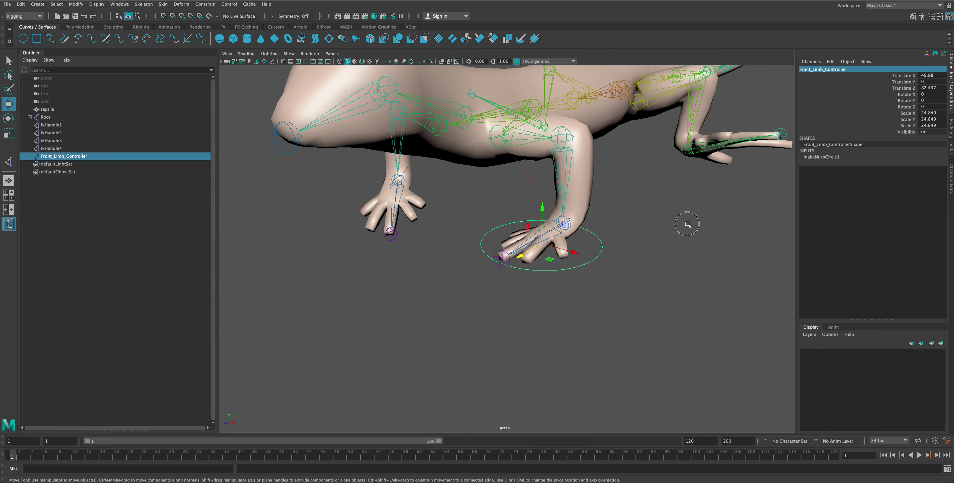
click(666, 237)
click(598, 257)
Switch the viewport to wireframe display
alt+drag(556, 241, 540, 245)
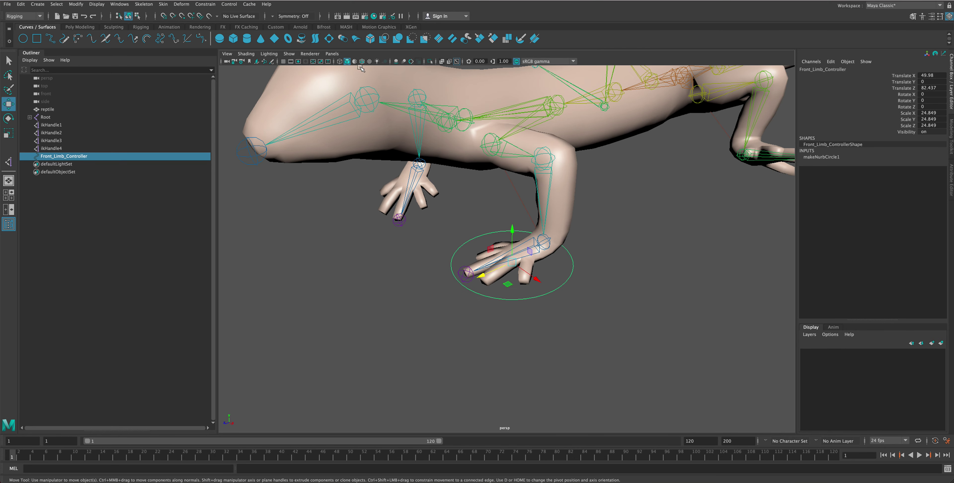
click(340, 61)
scroll(547, 258, down, 3)
scroll(548, 257, up, 5)
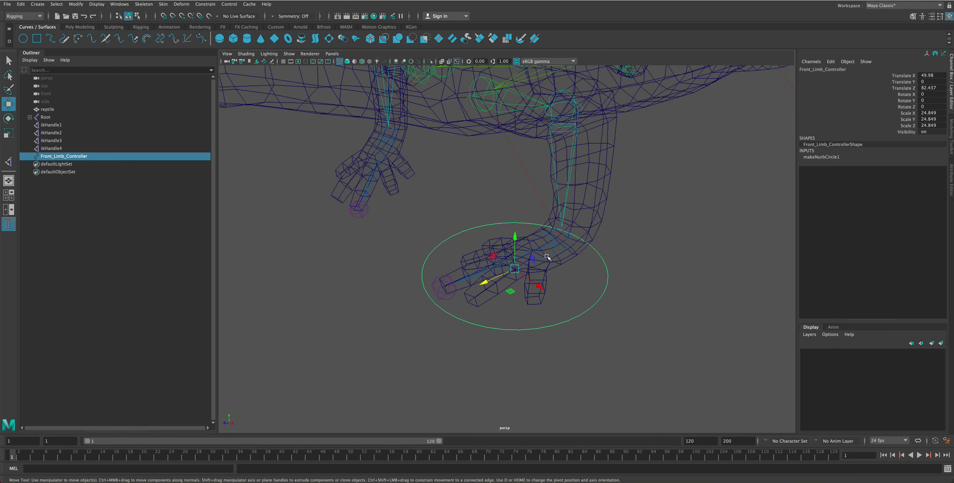
scroll(547, 258, up, 2)
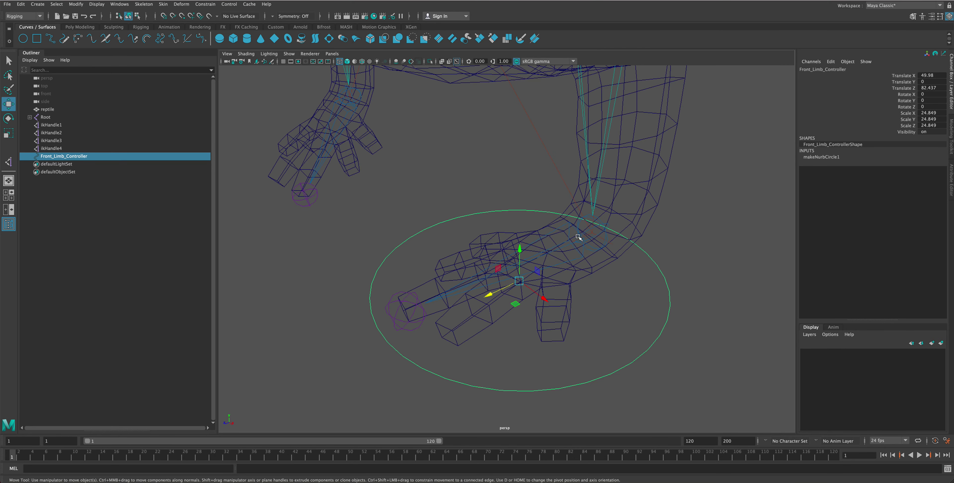
Select ikHandle1 and Front_Limb_Controller inside the front foot
click(613, 247)
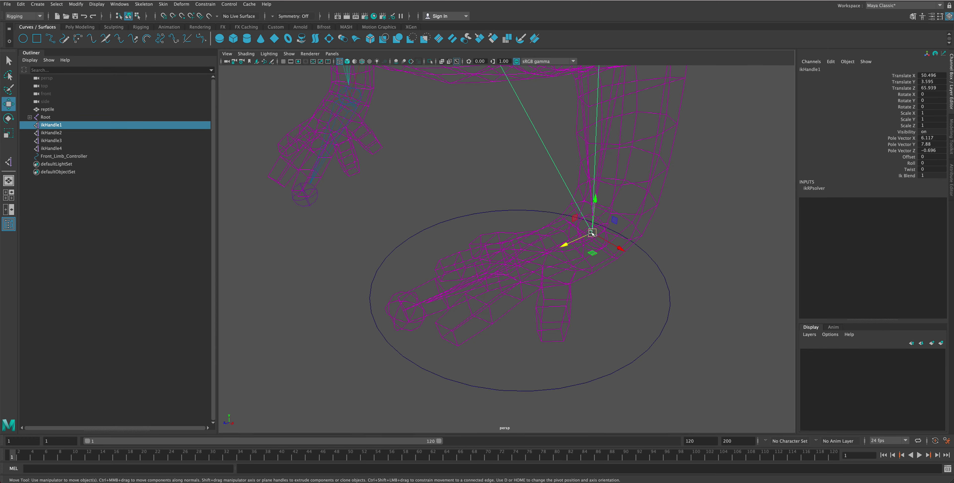
click(477, 214)
alt+drag(477, 214, 515, 231)
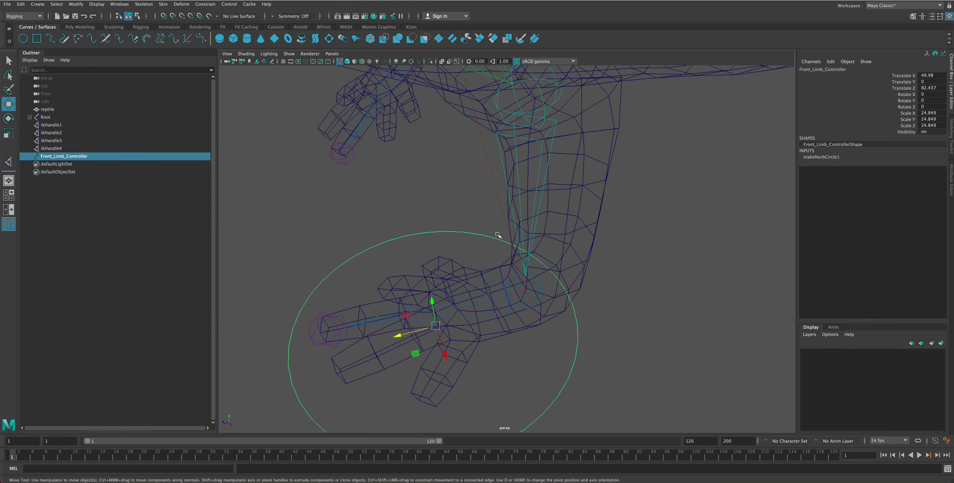
alt+drag(532, 306, 558, 298)
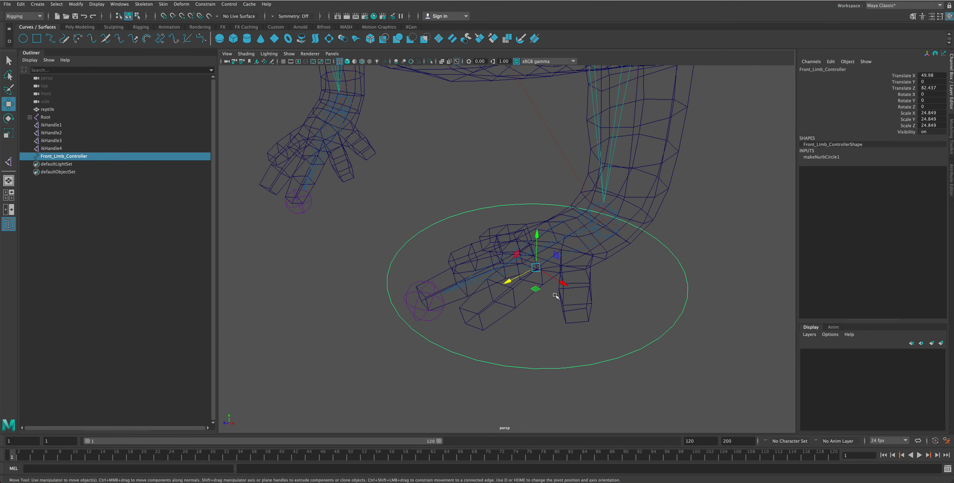
click(624, 230)
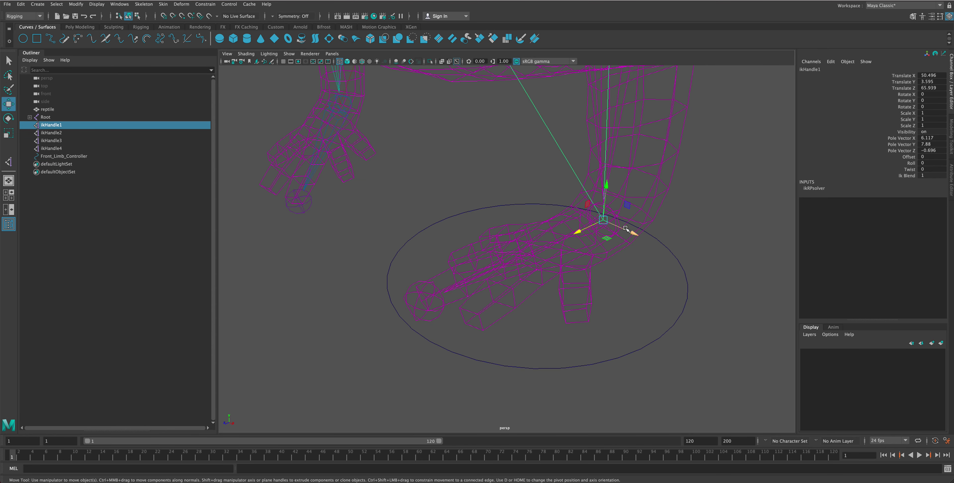
drag(737, 260, 686, 303)
click(625, 229)
drag(694, 266, 663, 285)
Point-constrain ikHandle1 to Front_Limb_Controller with Maintain offset on
shift+click(625, 230)
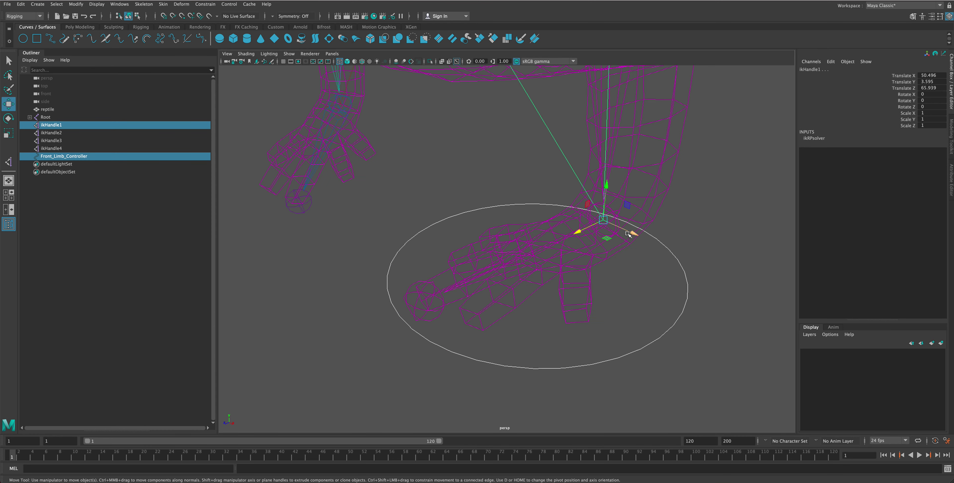
click(228, 5)
mouse_move(205, 4)
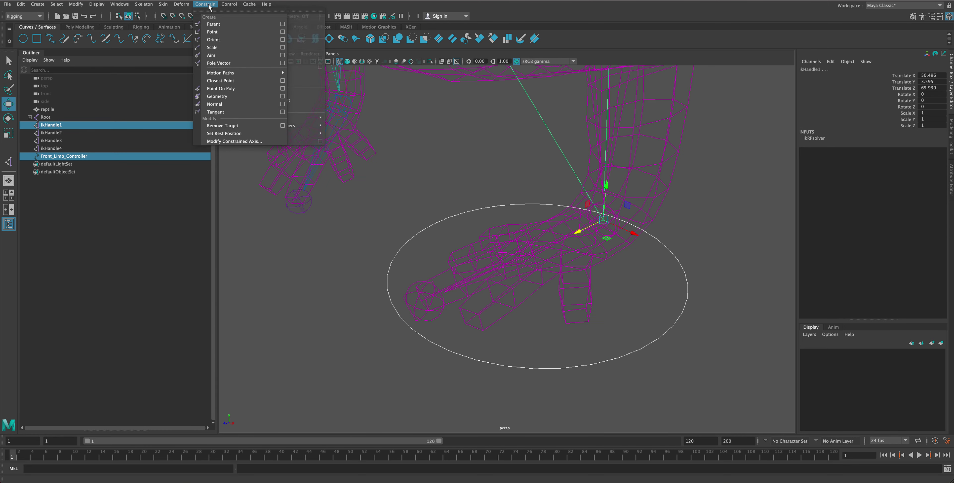
click(282, 31)
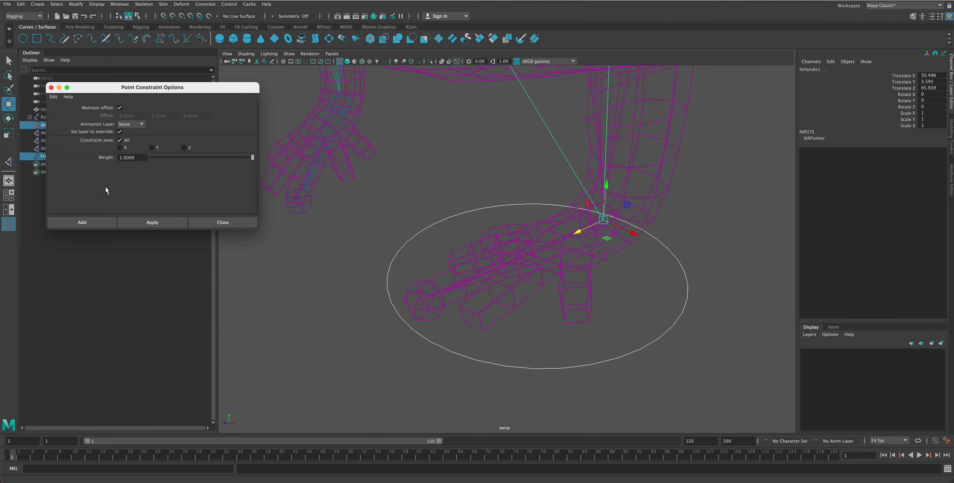
click(81, 222)
Lift Front_Limb_Controller to 49.98, 22.308, 99.126 to test the foot
click(651, 292)
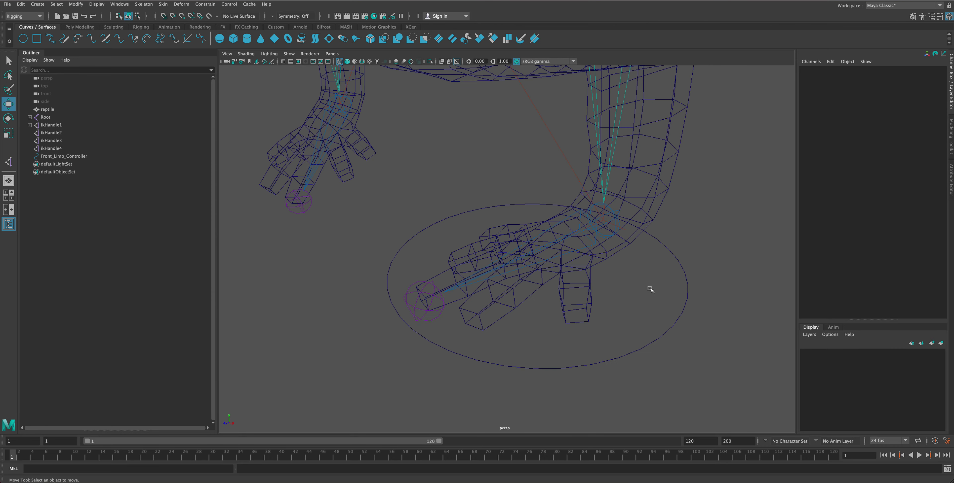
click(679, 268)
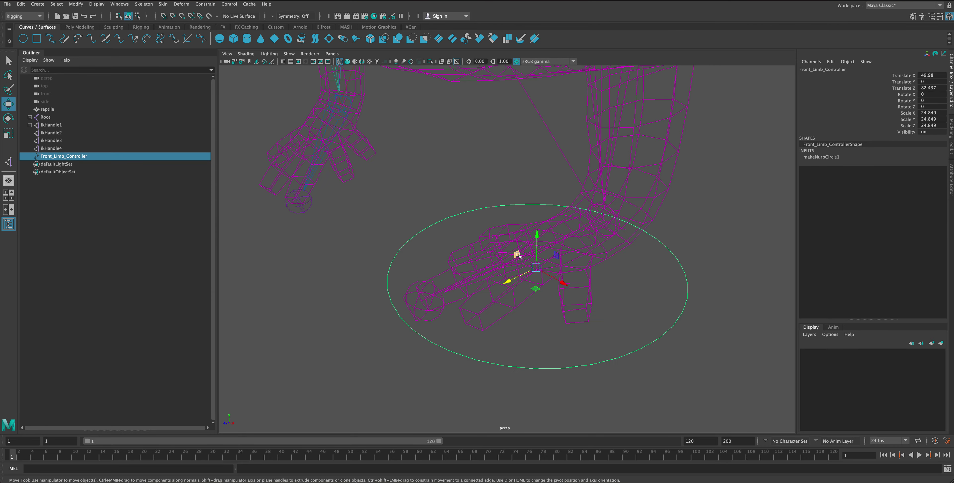
drag(517, 256, 491, 219)
scroll(490, 219, down, 5)
drag(422, 246, 421, 229)
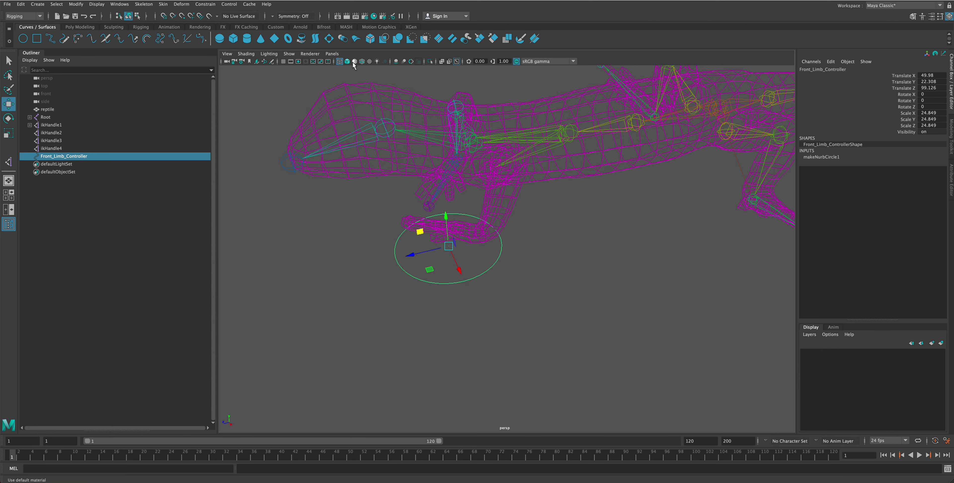
In shaded view, move Front_Limb_Controller to test the leg, then undo
key(5)
mouse_move(471, 256)
mouse_down()
mouse_move(507, 292)
mouse_move(511, 258)
mouse_up()
click(512, 258)
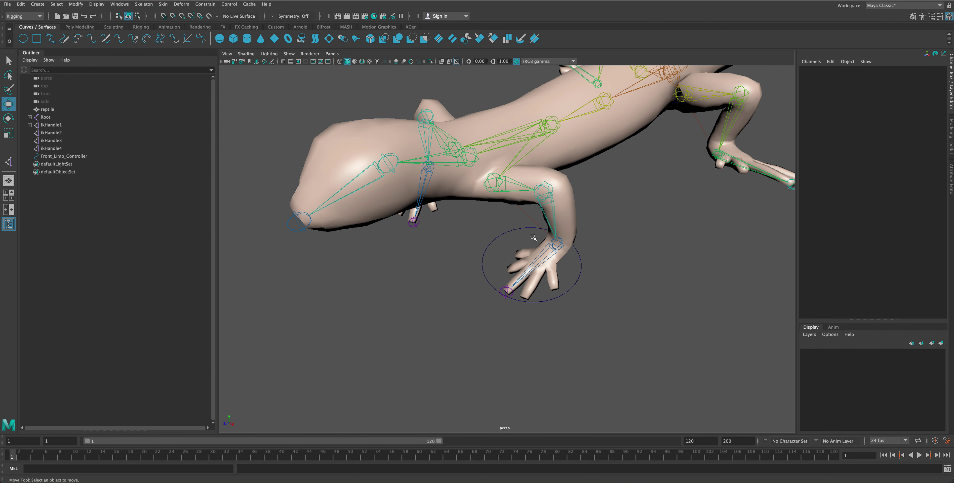
click(486, 248)
mouse_move(531, 264)
mouse_down()
mouse_move(486, 277)
mouse_move(524, 242)
mouse_up()
drag(564, 173, 550, 169)
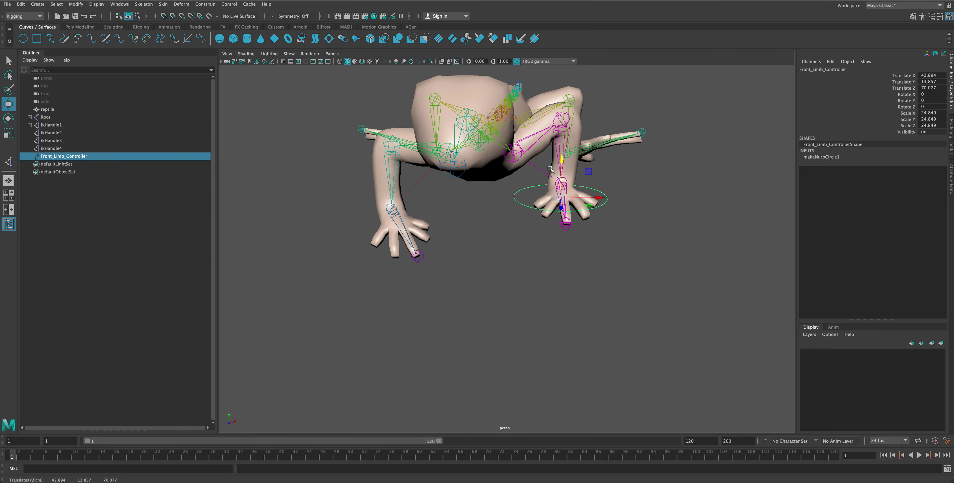
key(ctrl+z)
key(ctrl+z)
key(ctrl+z)
key(ctrl+z)
Test moving the controller vertically again and undo back to 49.98, 0, 82.437
shift+click(557, 190)
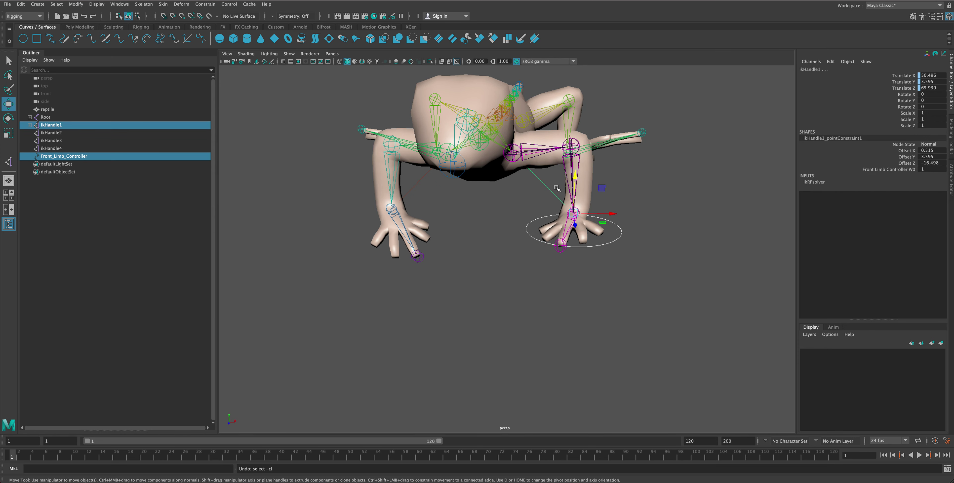
alt+drag(581, 195, 594, 256)
click(594, 256)
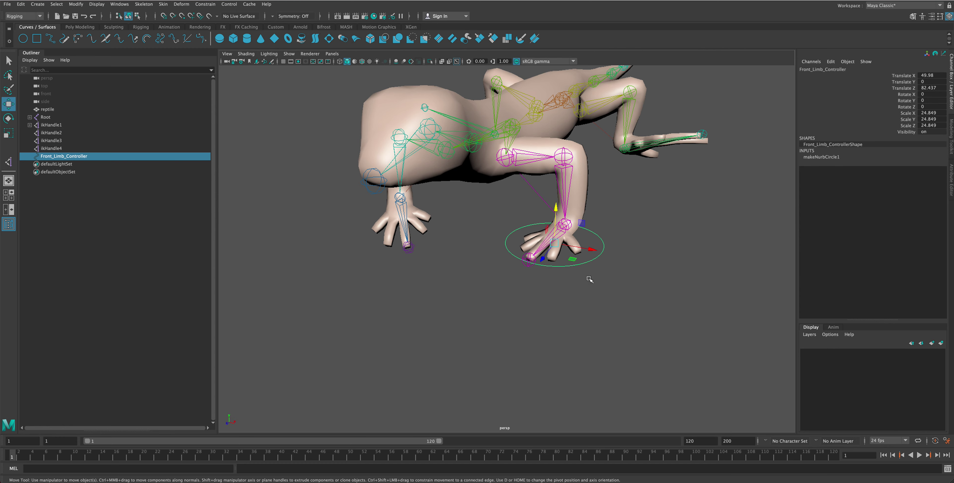
drag(556, 222, 549, 258)
key(ctrl+z)
key(e)
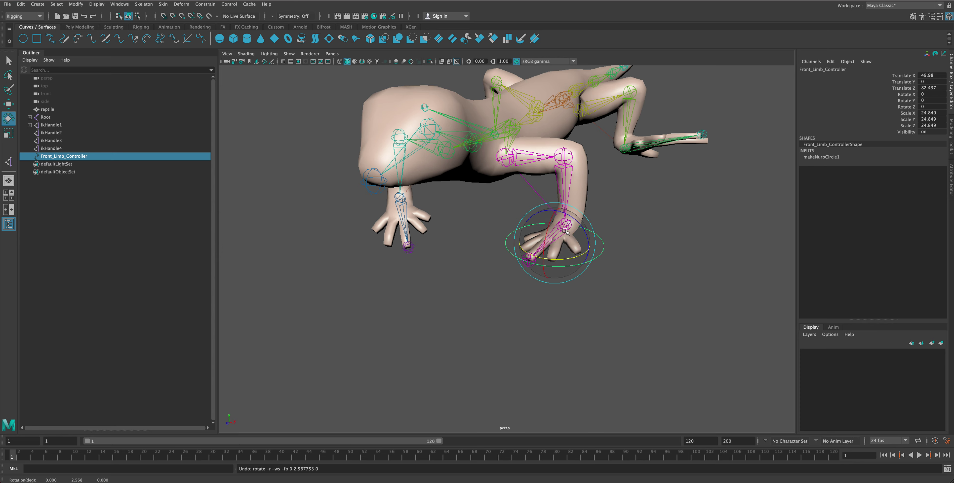
Look down on the leg and select the front leg's IK handle
click(627, 215)
alt+drag(573, 230, 563, 241)
click(563, 242)
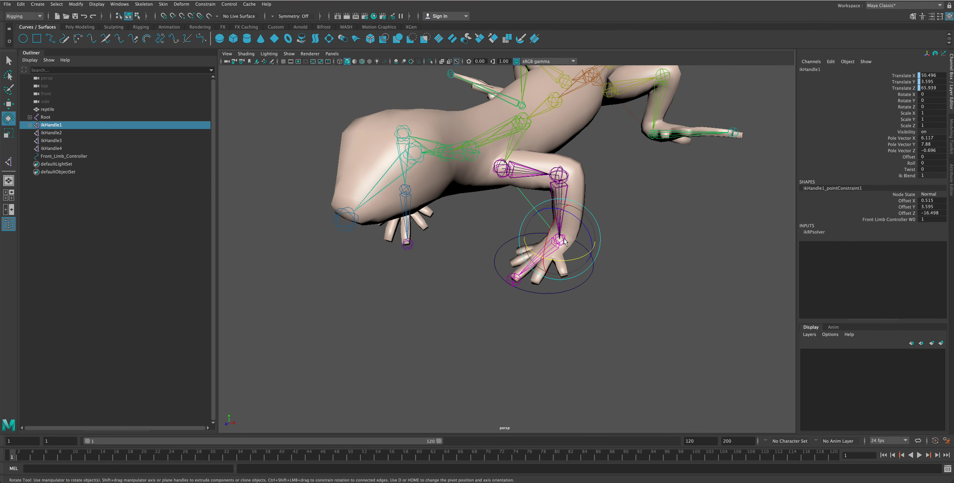
key(w)
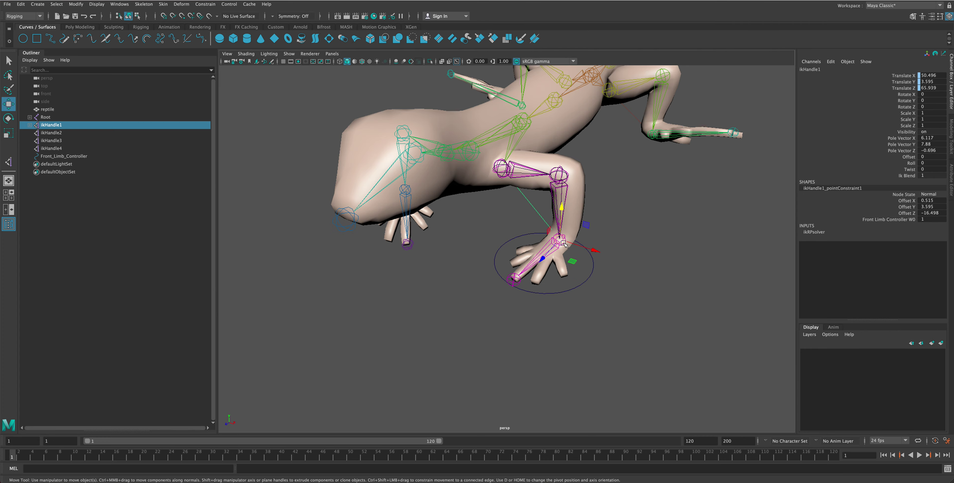
click(575, 251)
click(562, 240)
Orbit around the front hand and select Front_Limb_Controller
scroll(562, 240, down, 3)
scroll(548, 244, up, 6)
scroll(537, 246, up, 2)
scroll(531, 248, up, 2)
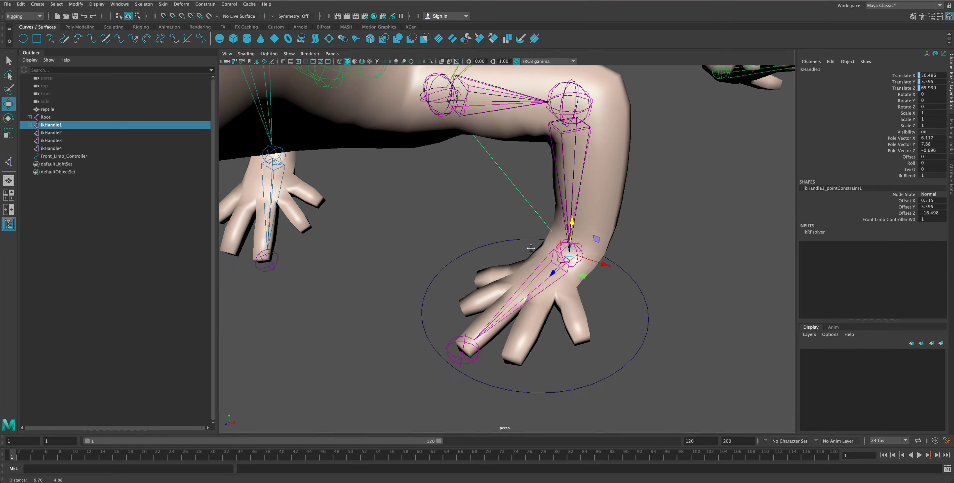
alt+drag(531, 248, 505, 252)
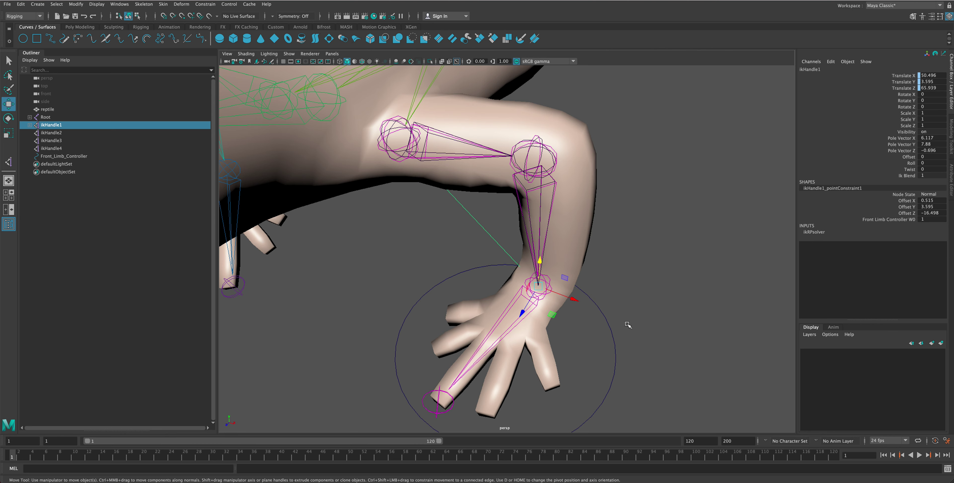
click(615, 358)
shift+click(547, 294)
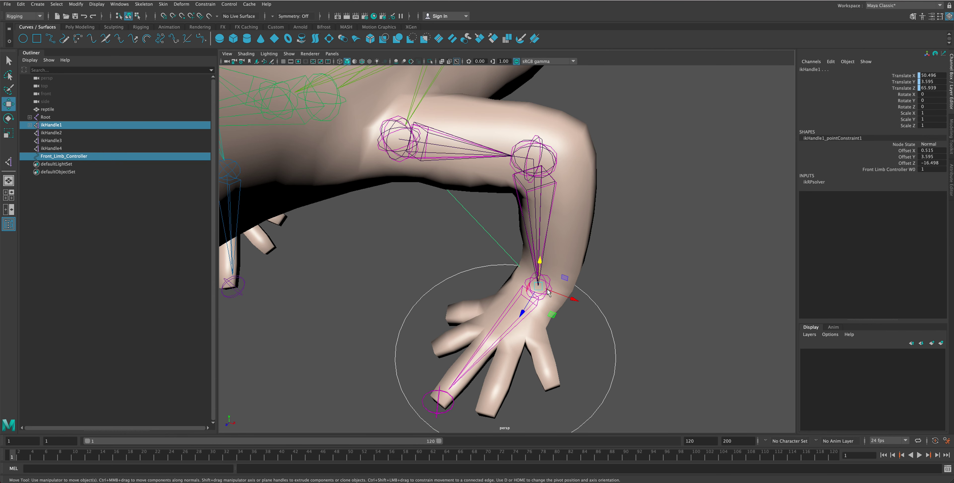
shift+click(549, 291)
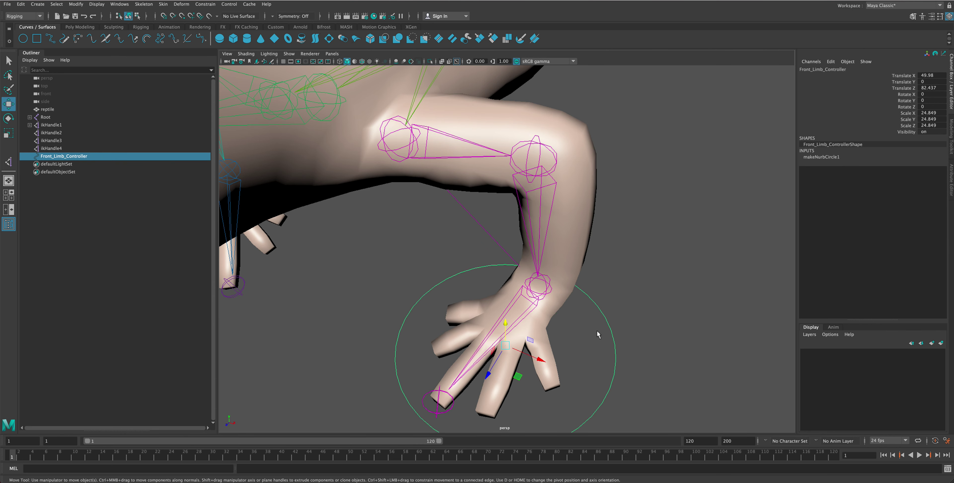
Orient-constrain FrontLimb_L_03 to Front_Limb_Controller on all axes, offset maintained, then test
shift+click(545, 279)
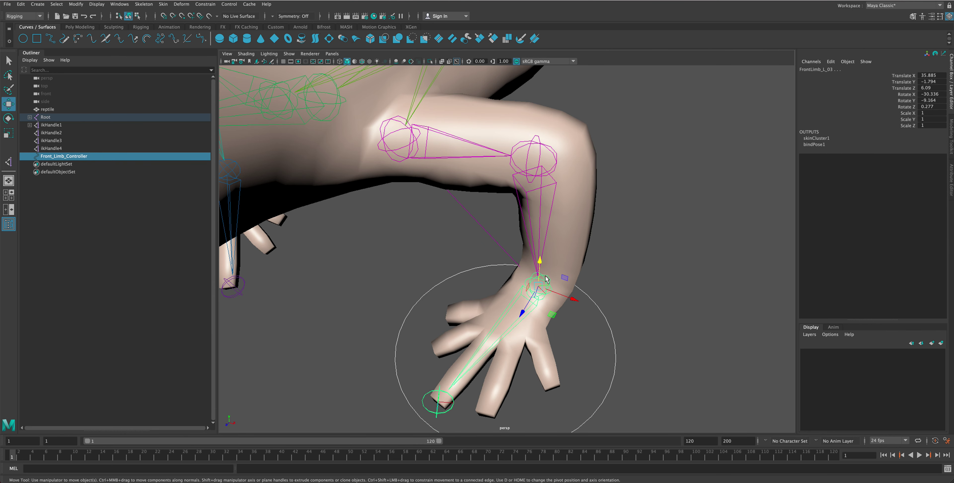
click(206, 4)
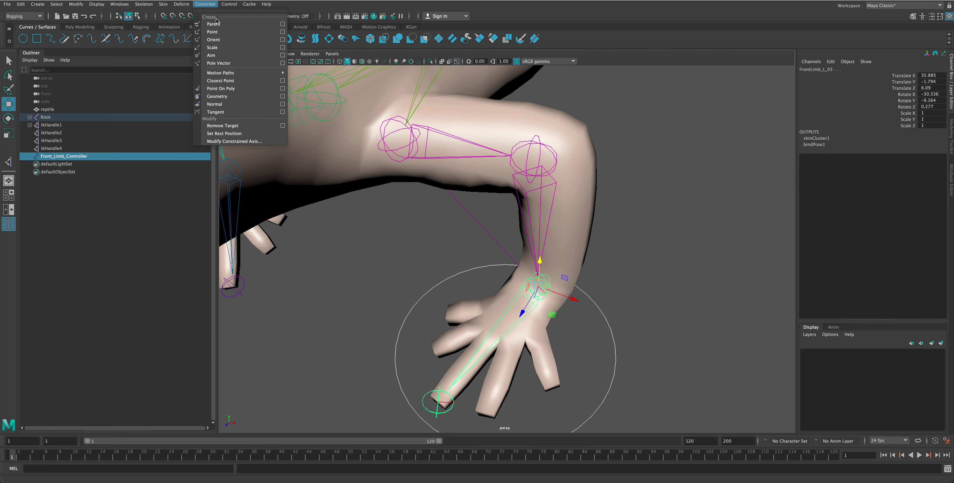
click(282, 40)
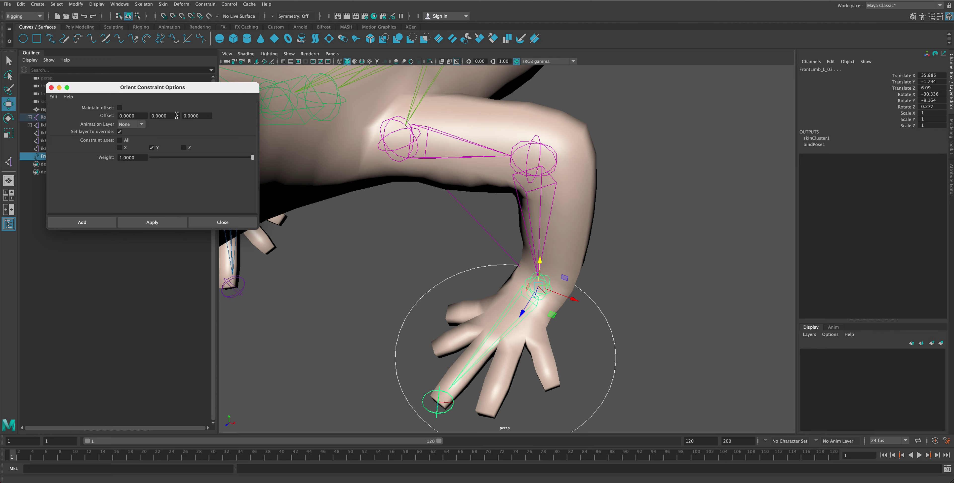
click(120, 107)
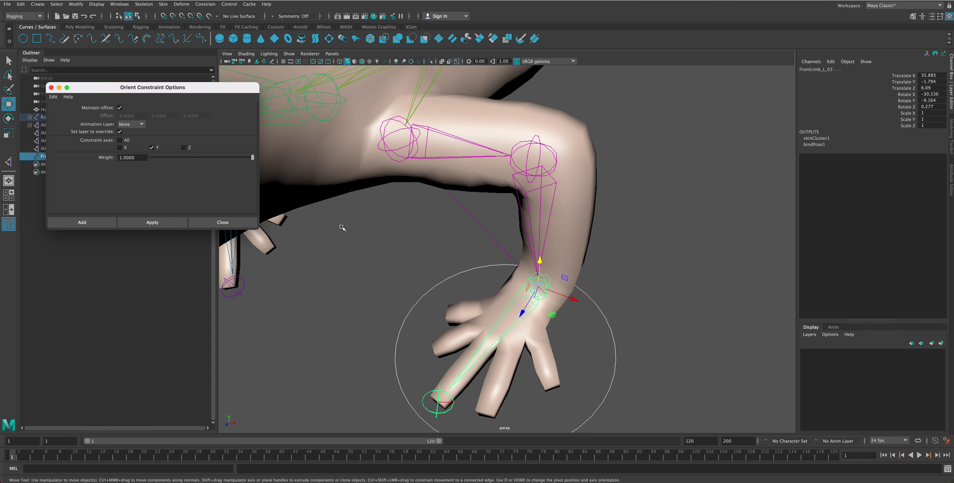
alt+drag(343, 228, 319, 224)
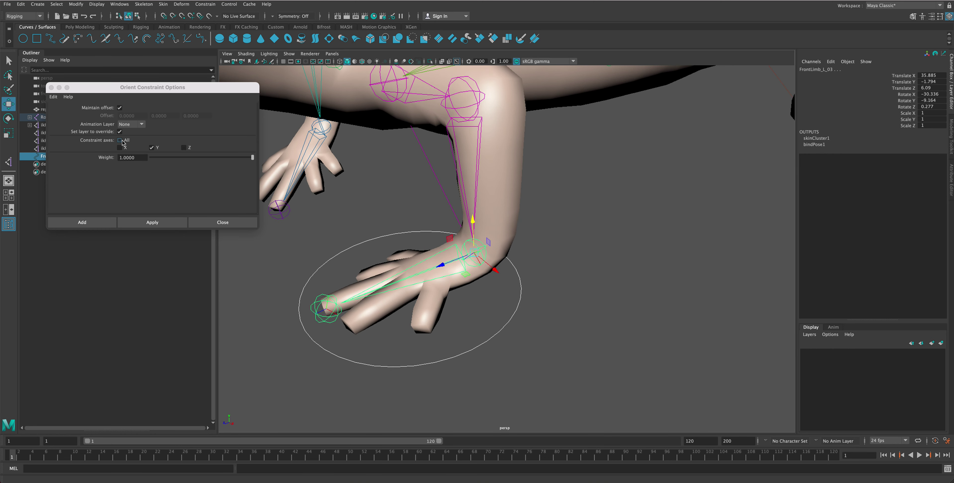
click(122, 141)
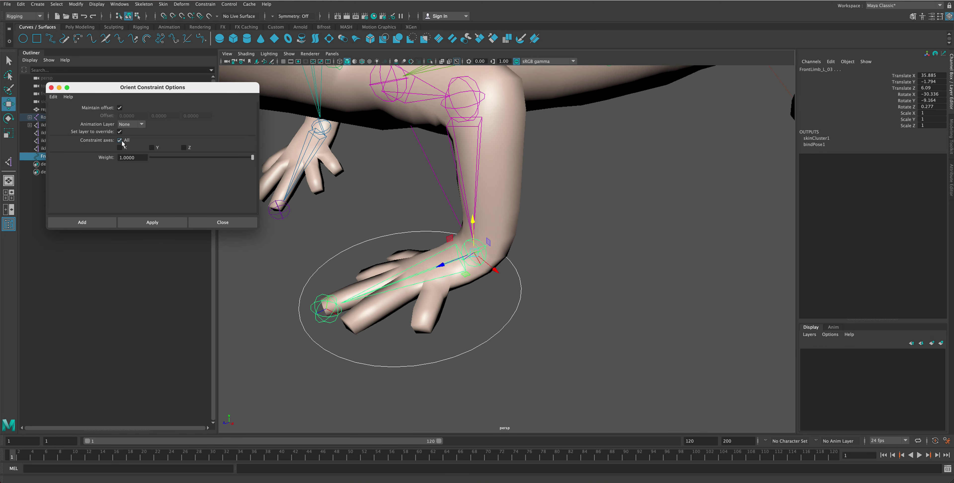
click(92, 223)
drag(379, 282, 306, 288)
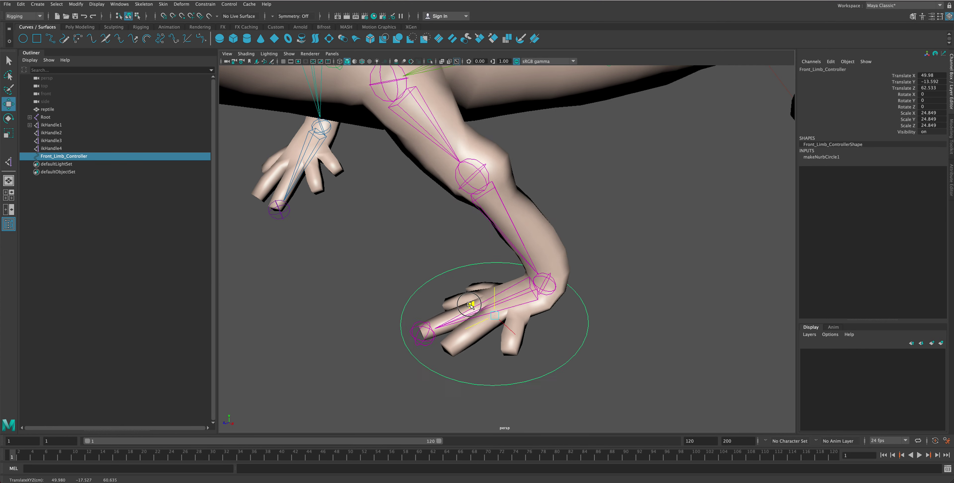
Move and rotate Front_Limb_Controller to test the leg, then undo to rest
drag(306, 289, 333, 255)
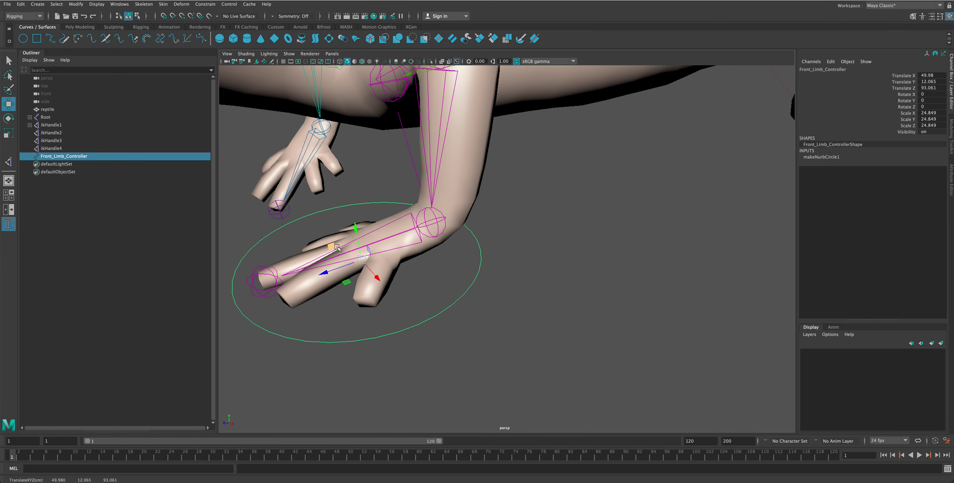
key(e)
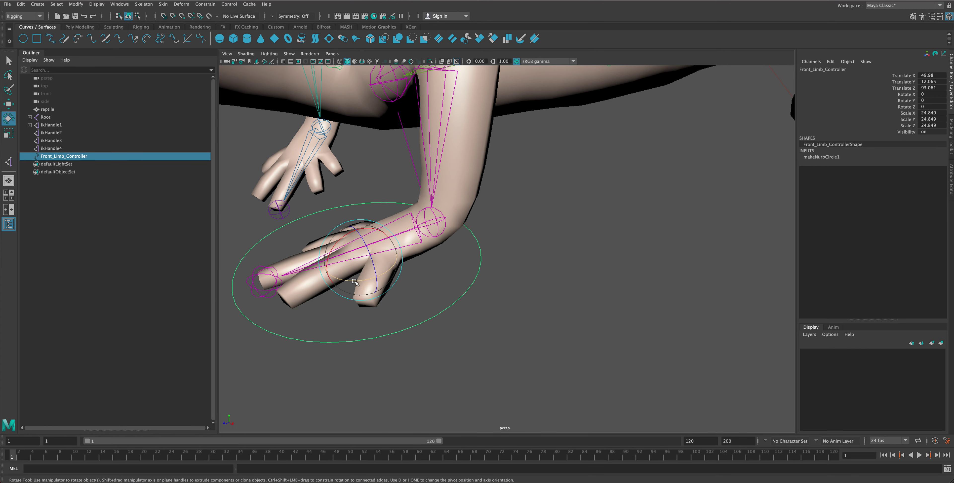
mouse_move(355, 282)
mouse_down()
mouse_move(398, 251)
mouse_move(490, 252)
mouse_move(379, 252)
mouse_move(407, 240)
mouse_move(444, 243)
mouse_move(403, 240)
mouse_move(400, 231)
mouse_up()
key(ctrl+z)
key(ctrl+z)
mouse_move(400, 230)
alt+mouse_down()
mouse_move(578, 388)
mouse_move(548, 392)
mouse_move(587, 387)
alt+mouse_up()
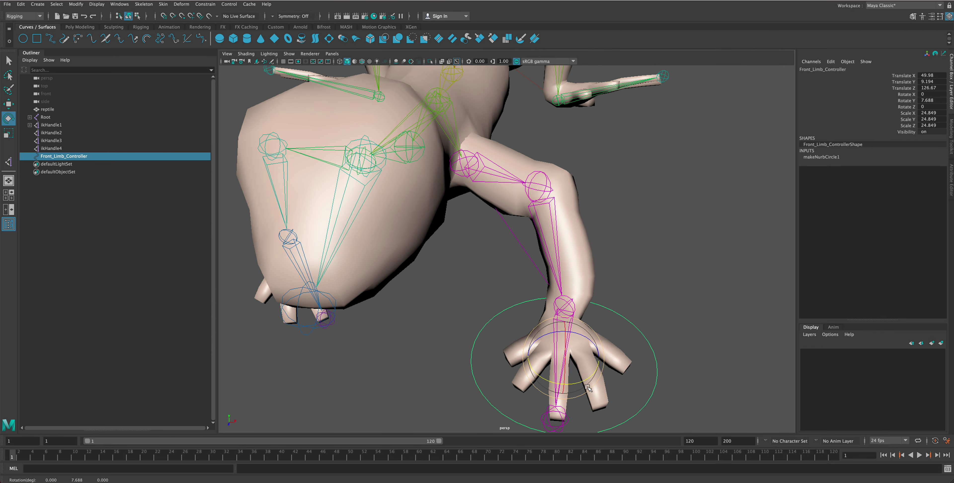
key(ctrl+z)
key(ctrl+z)
key(ctrl+z)
key(ctrl+z)
Select the right front wrist joint FrontLimb_R_03 and view it close up
click(635, 268)
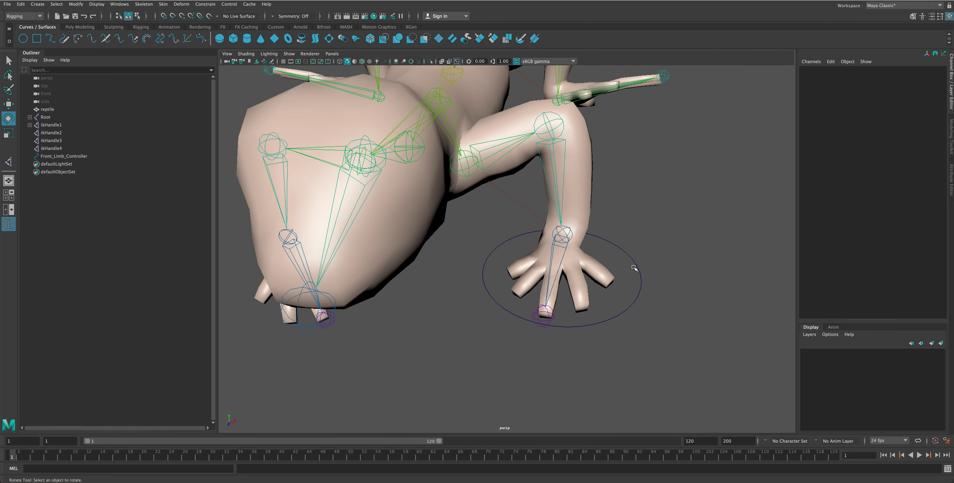
mouse_move(635, 268)
alt+mouse_down()
mouse_move(526, 272)
mouse_move(426, 237)
alt+mouse_up()
click(396, 227)
mouse_move(404, 209)
mouse_down()
mouse_move(390, 207)
mouse_move(420, 206)
mouse_up()
scroll(419, 206, up, 5)
mouse_move(500, 213)
alt+mouse_down()
mouse_move(515, 218)
mouse_move(482, 200)
mouse_move(551, 213)
mouse_move(550, 203)
alt+mouse_up()
scroll(551, 213, down, 3)
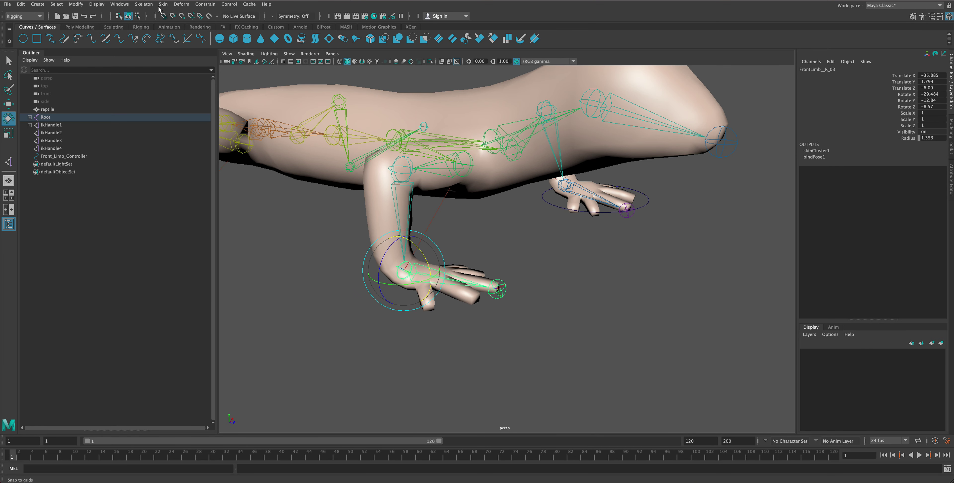
Create a NURBS circle and move it under the right front foot in top view
click(144, 4)
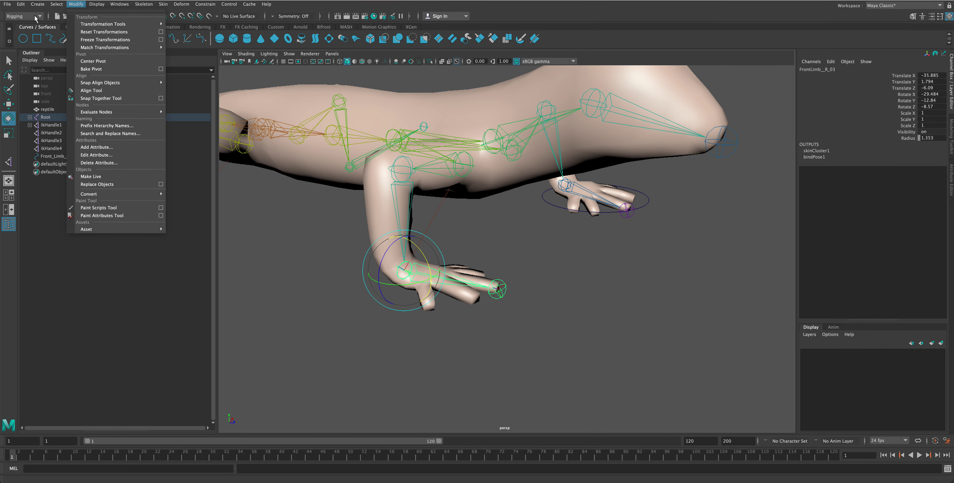
click(76, 4)
click(23, 41)
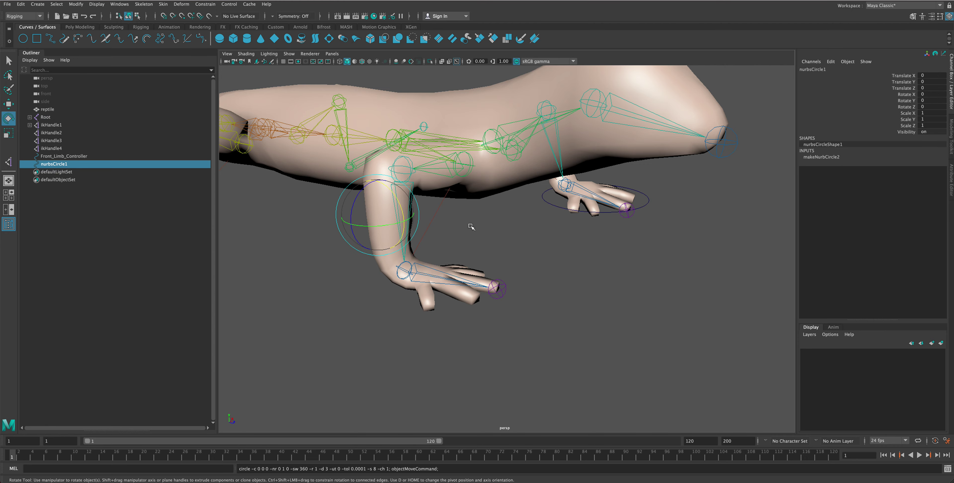
alt+drag(465, 228, 443, 241)
key(space)
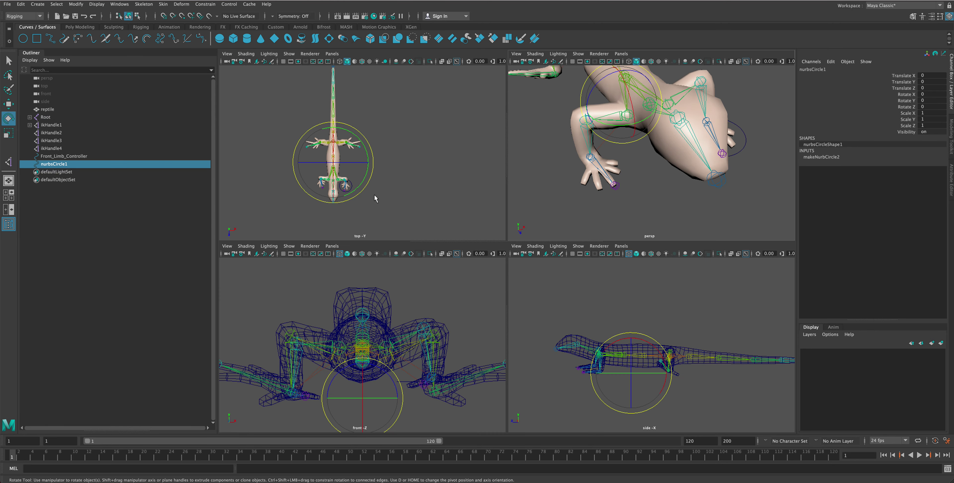
key(space)
key(w)
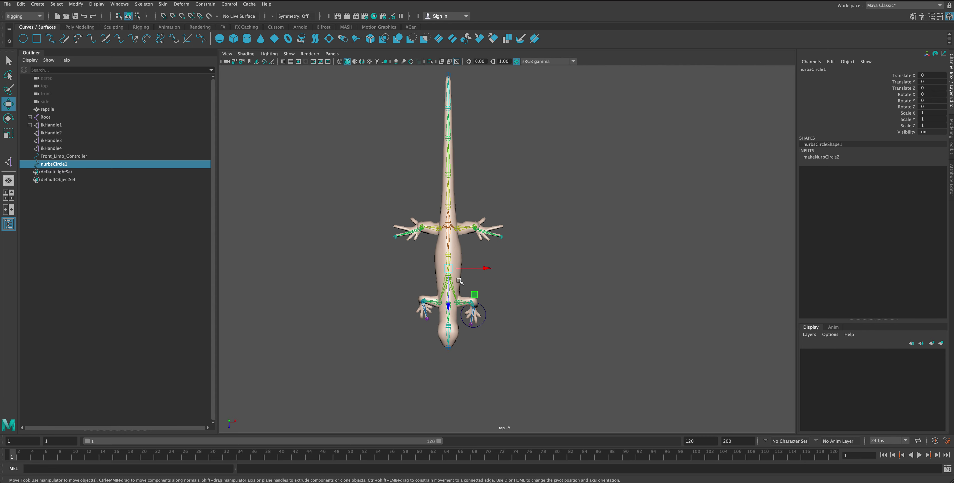
mouse_move(449, 268)
mouse_down()
mouse_move(426, 311)
mouse_move(500, 339)
mouse_move(453, 336)
mouse_up()
Fit the circle to scale 23.779 at -45.789, 0, 81.488, then select ikHandle3 in wireframe
key(r)
key(w)
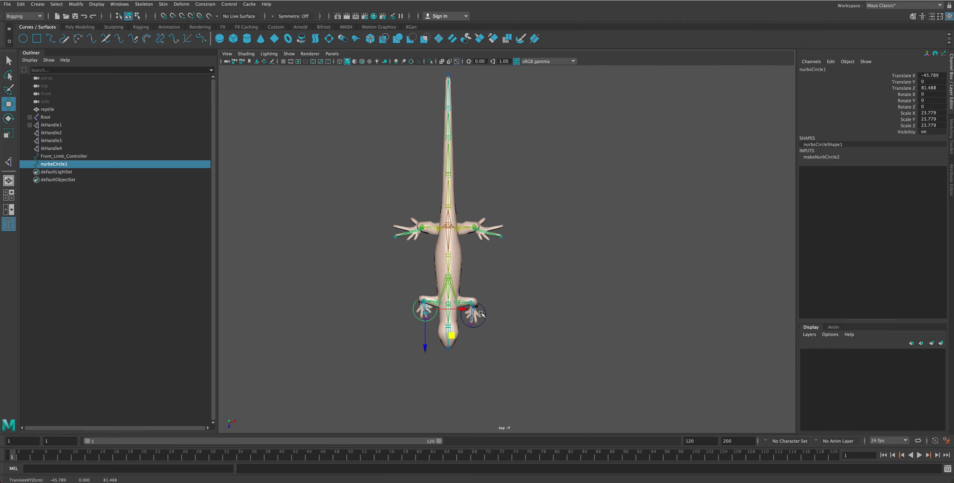
key(f)
key(space)
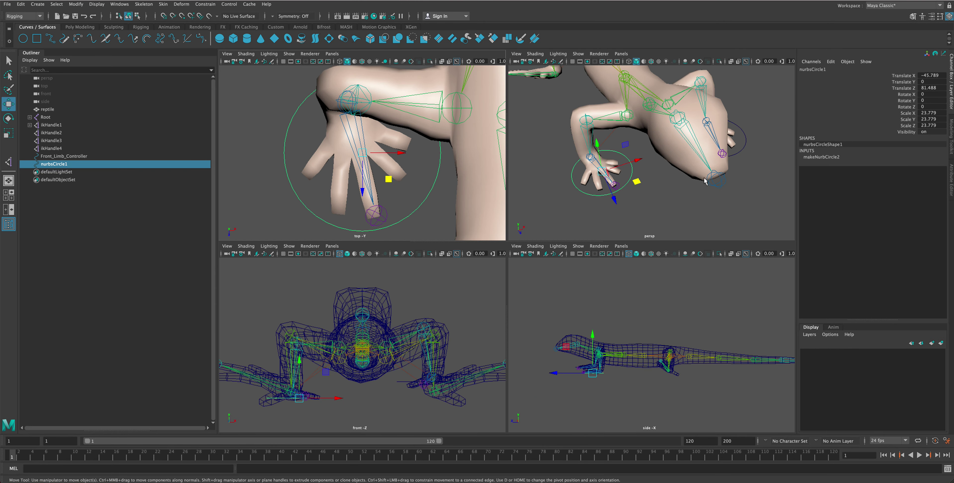
key(space)
mouse_move(482, 237)
alt+mouse_down()
mouse_move(516, 237)
mouse_move(518, 250)
alt+mouse_up()
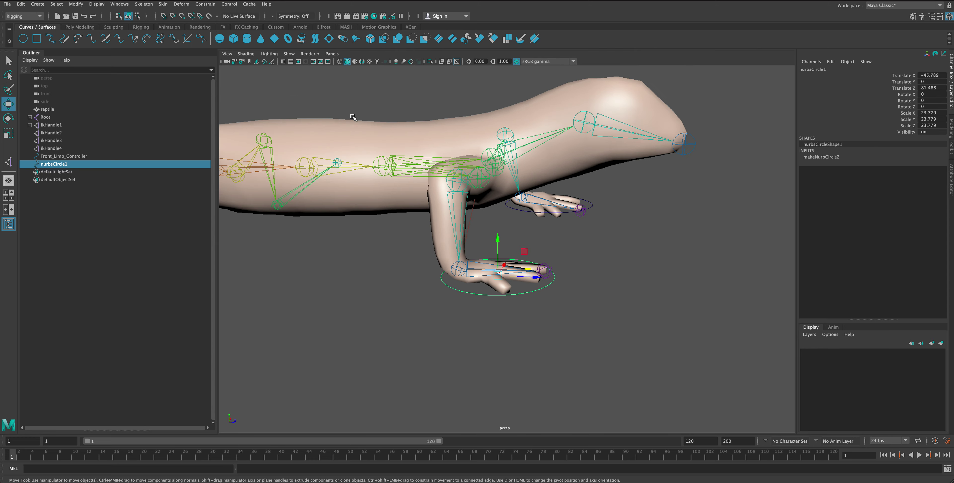
key(4)
scroll(441, 246, up, 3)
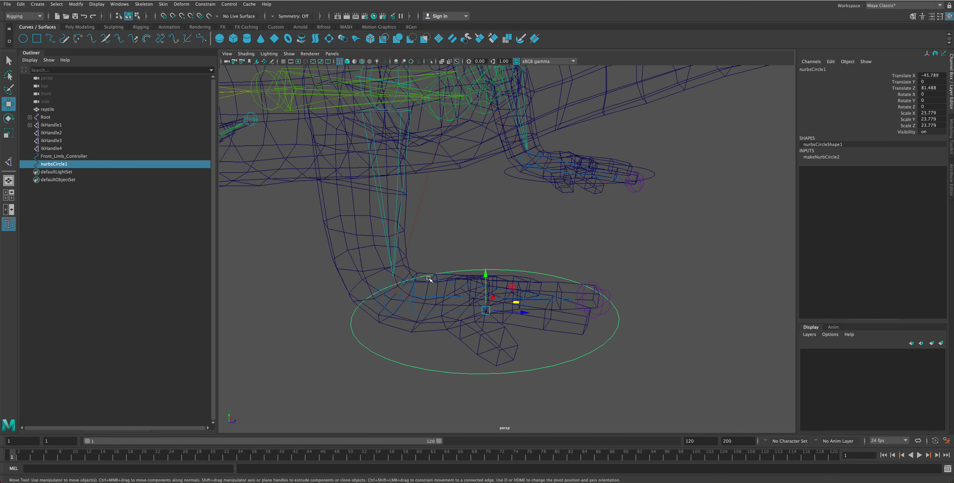
shift+click(394, 289)
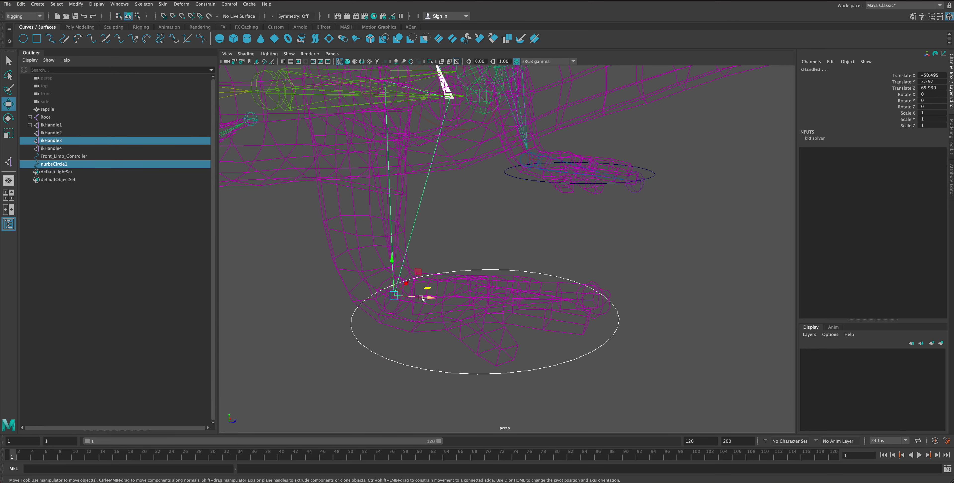
Point-constrain ikHandle3 to nurbsCircle1 using the Point constraint options
click(205, 4)
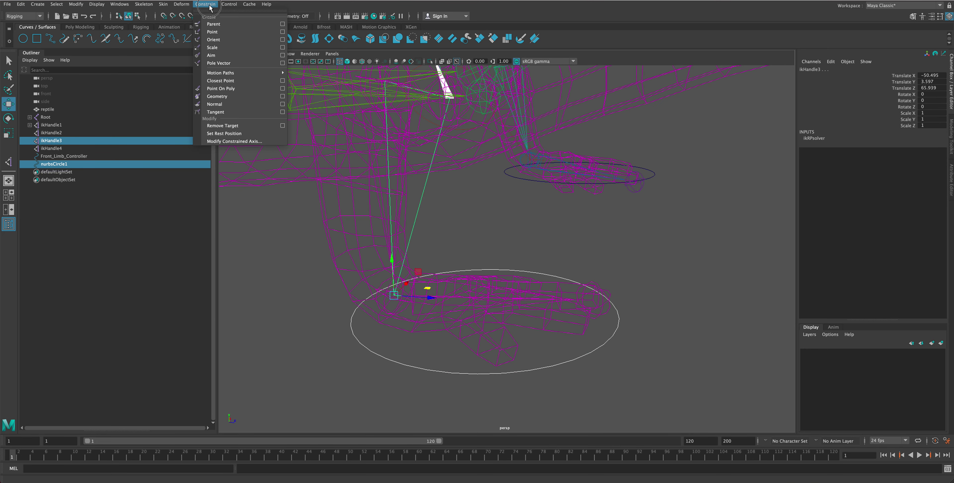
click(282, 31)
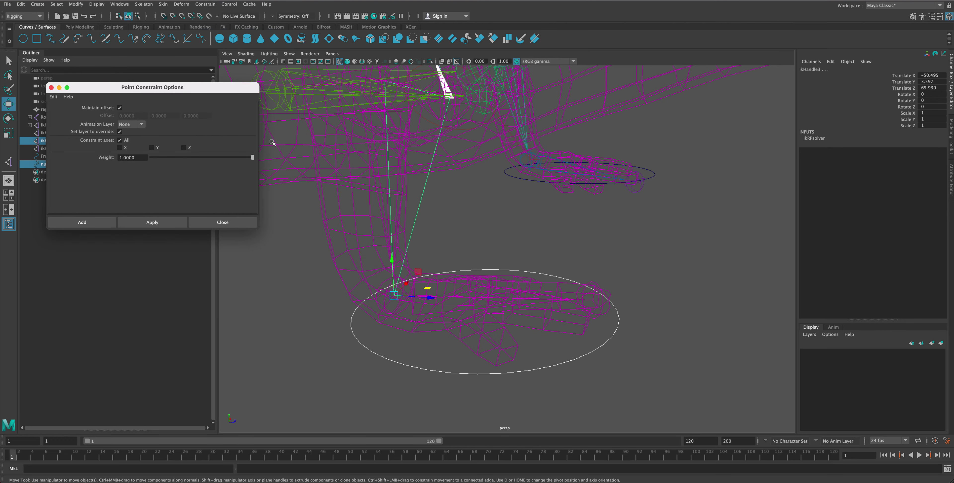
click(103, 224)
Orient-constrain the FrontLimb_R_03 wrist joint to nurbsCircle1, then reselect the circle
click(489, 261)
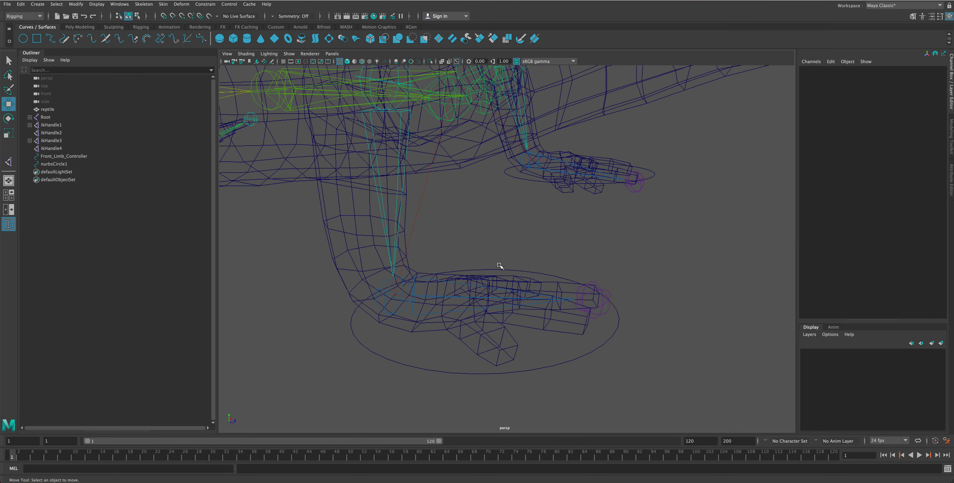
shift+click(405, 313)
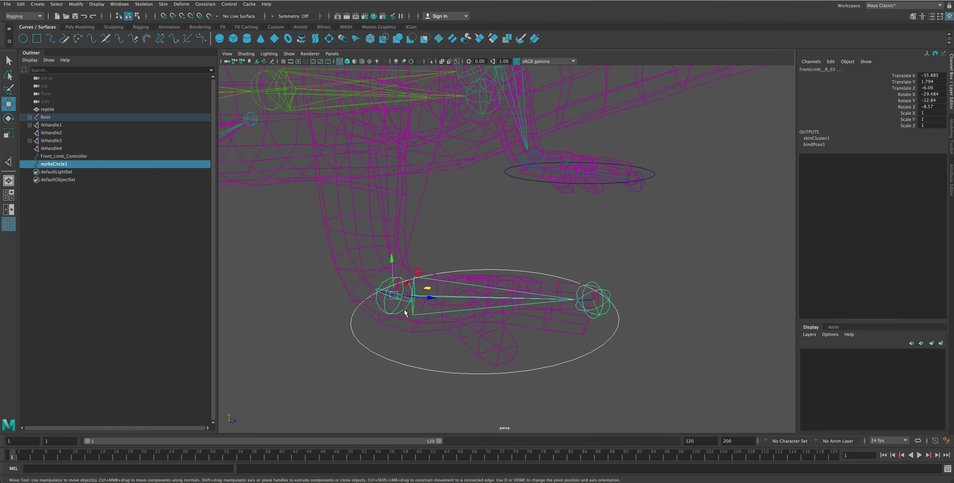
click(203, 5)
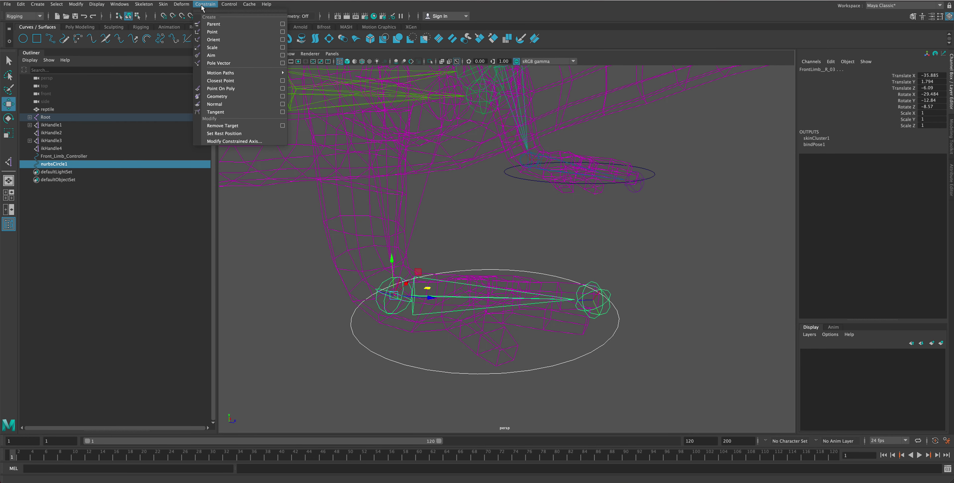
click(283, 40)
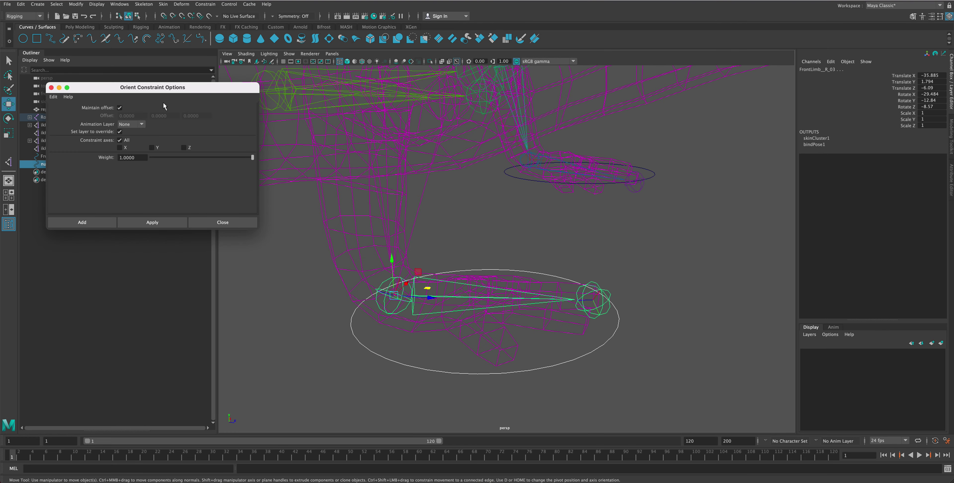
click(97, 226)
click(529, 259)
click(534, 273)
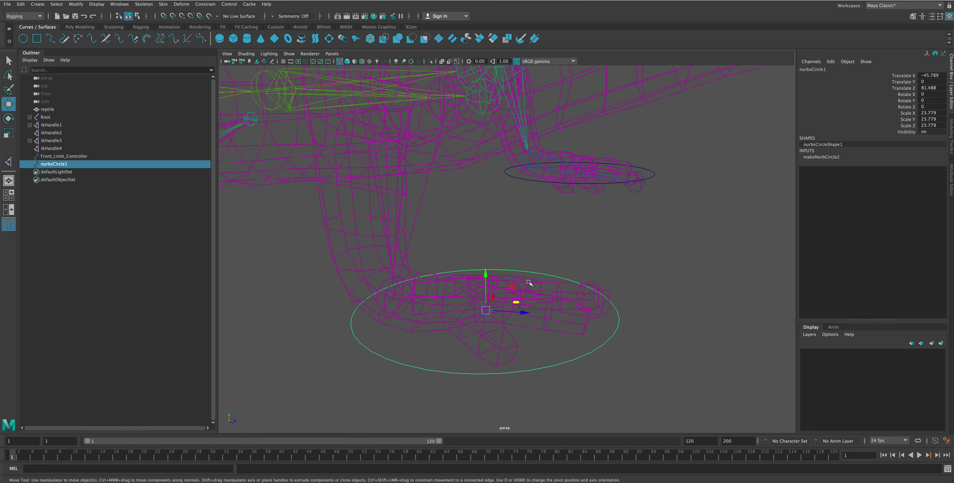
Test the right front leg by lifting and rotating nurbsCircle1 in smooth shading
click(348, 64)
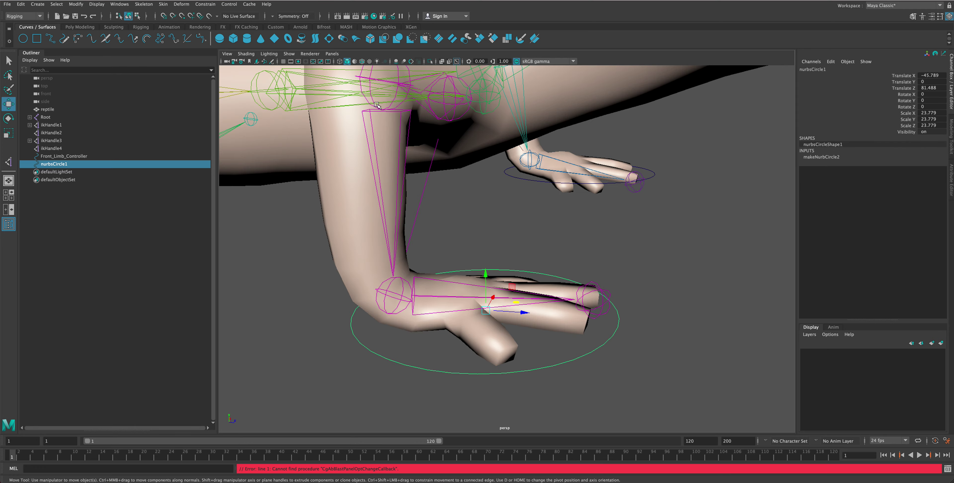
mouse_move(515, 285)
mouse_down()
mouse_move(420, 248)
mouse_move(357, 334)
mouse_move(511, 260)
mouse_move(724, 368)
mouse_move(515, 257)
mouse_move(381, 325)
mouse_move(467, 256)
mouse_move(705, 299)
mouse_up()
scroll(588, 243, down, 5)
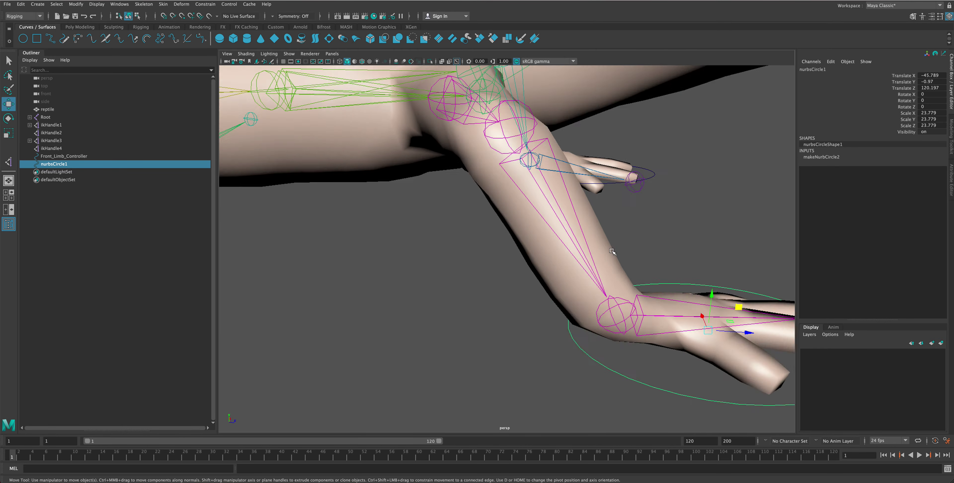
scroll(588, 243, down, 5)
key(e)
mouse_move(611, 255)
mouse_down()
mouse_move(626, 268)
mouse_move(608, 277)
mouse_move(610, 241)
mouse_move(607, 276)
mouse_move(631, 265)
mouse_move(603, 230)
mouse_move(614, 259)
mouse_move(635, 264)
mouse_move(622, 229)
mouse_move(643, 259)
mouse_move(616, 209)
mouse_move(640, 247)
mouse_move(622, 213)
mouse_move(637, 274)
mouse_move(628, 210)
mouse_move(617, 277)
mouse_move(650, 260)
mouse_move(634, 215)
mouse_up()
Undo the test moves and foot constraints, returning nurbsCircle1 to 0, 0, 0
key(ctrl+z)
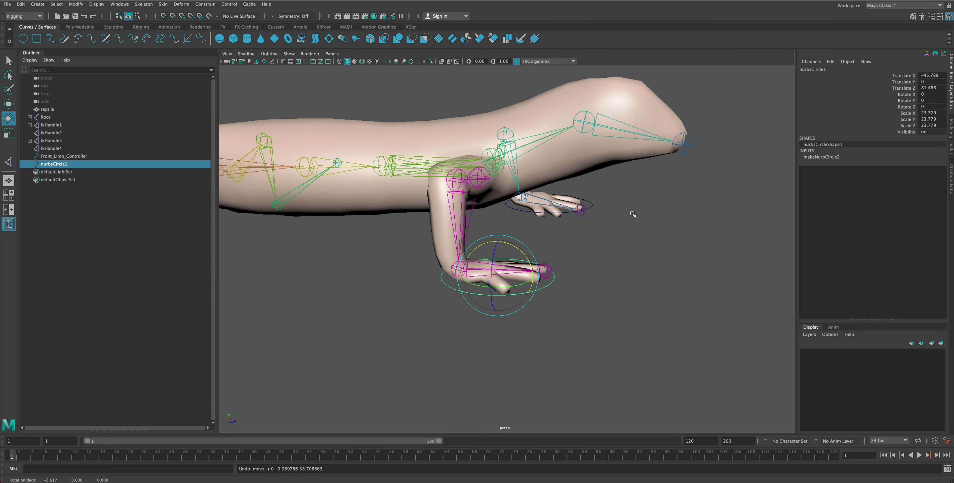
key(ctrl+z)
key(ctrl+z)
key(ctrl+z)
key(ctrl+z)
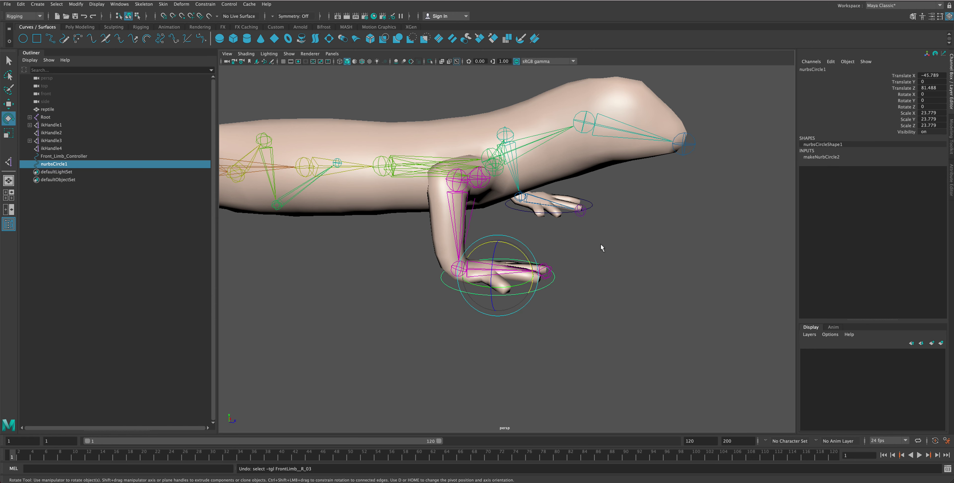
key(ctrl+z)
key(ctrl+z)
key(ctrl+z)
key(ctrl+z)
key(ctrl+z)
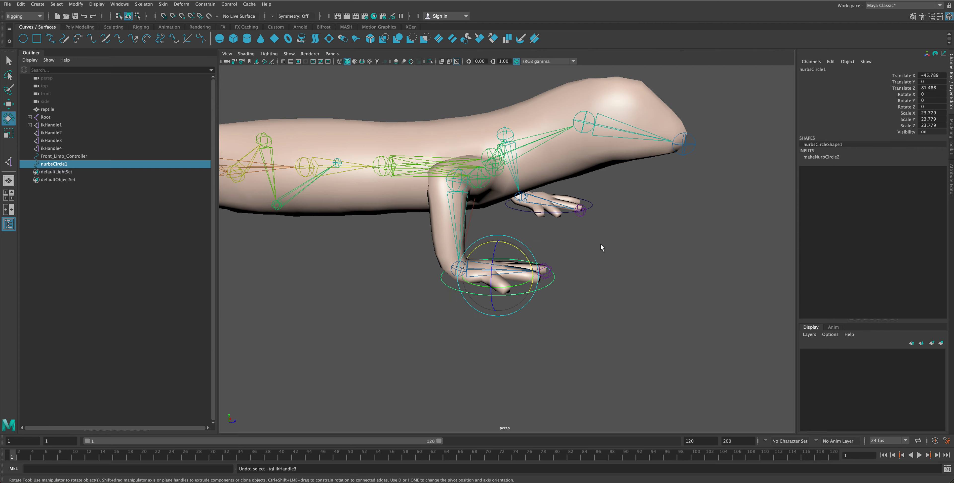
key(ctrl+z)
key(ctrl+z)
key(ctrl+z)
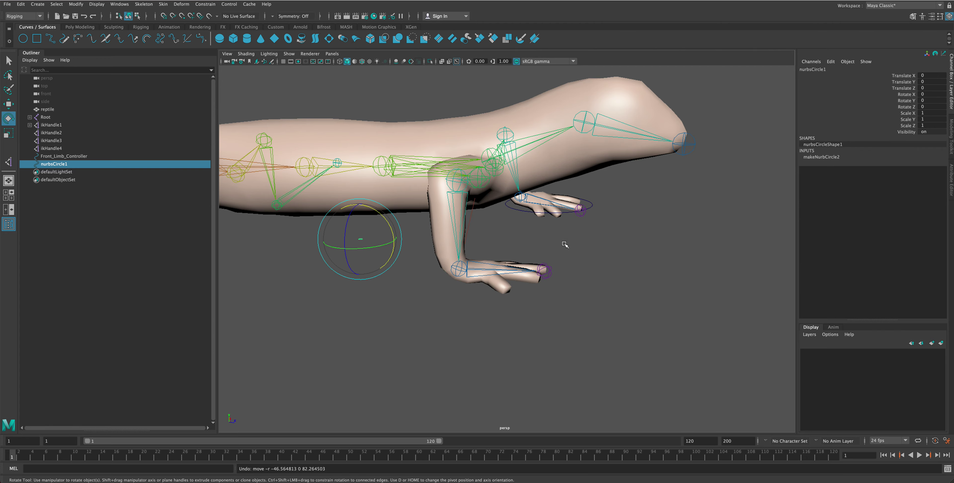
alt+drag(514, 211, 452, 239)
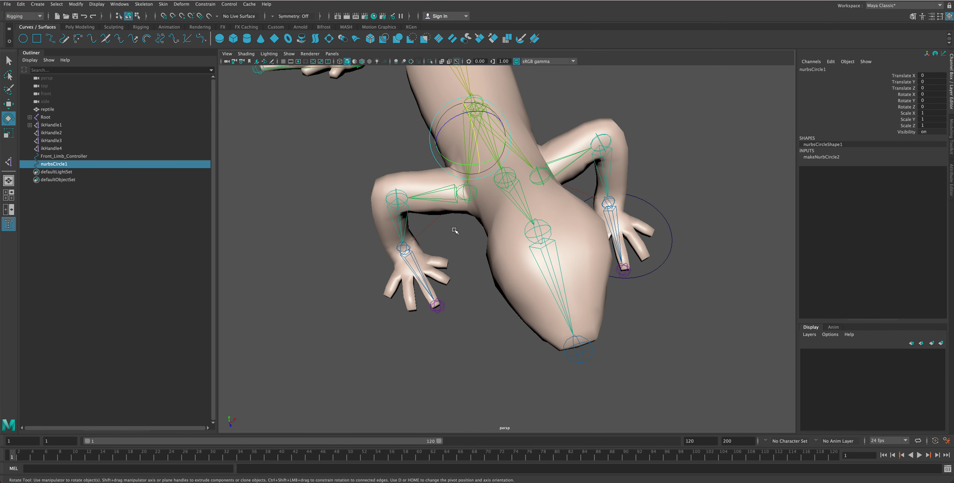
Move nurbsCircle1 back to the right front foot at -46.825, 0, 82.779, scale 22.694
key(w)
mouse_move(502, 151)
mouse_down()
mouse_move(443, 283)
mouse_move(463, 273)
mouse_move(489, 287)
mouse_move(451, 291)
mouse_move(438, 262)
mouse_move(455, 250)
mouse_up()
key(r)
key(w)
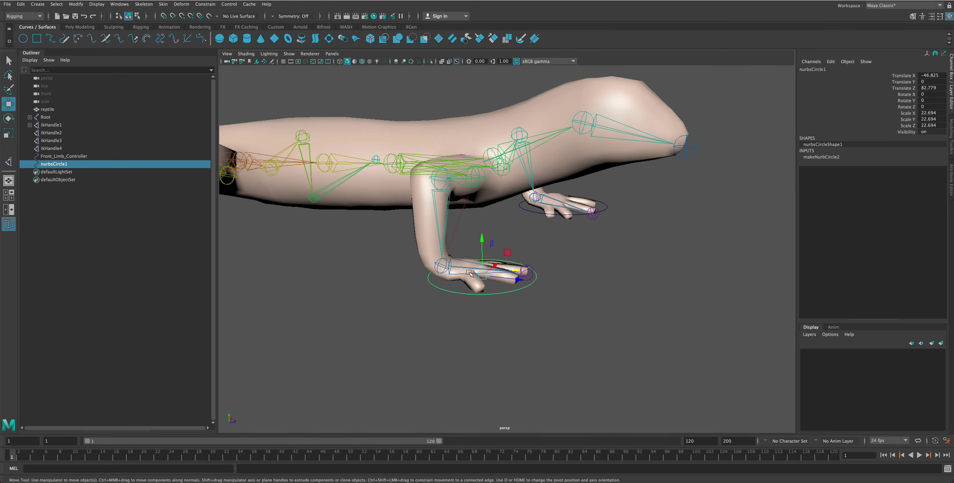
Place the circle's pivot at the wrist and zoom in on the front hand
key(d)
mouse_move(522, 275)
alt+mouse_down()
mouse_move(507, 317)
mouse_move(455, 333)
alt+mouse_up()
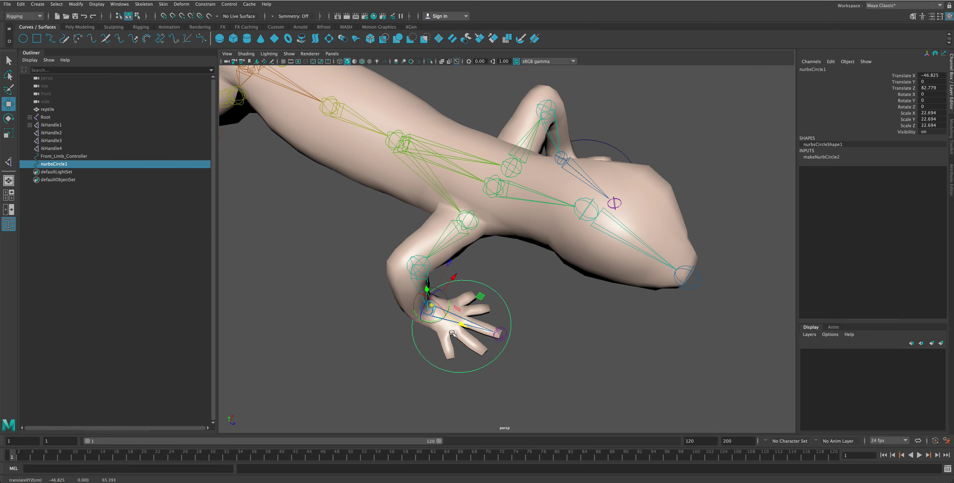
alt+drag(452, 333, 477, 295)
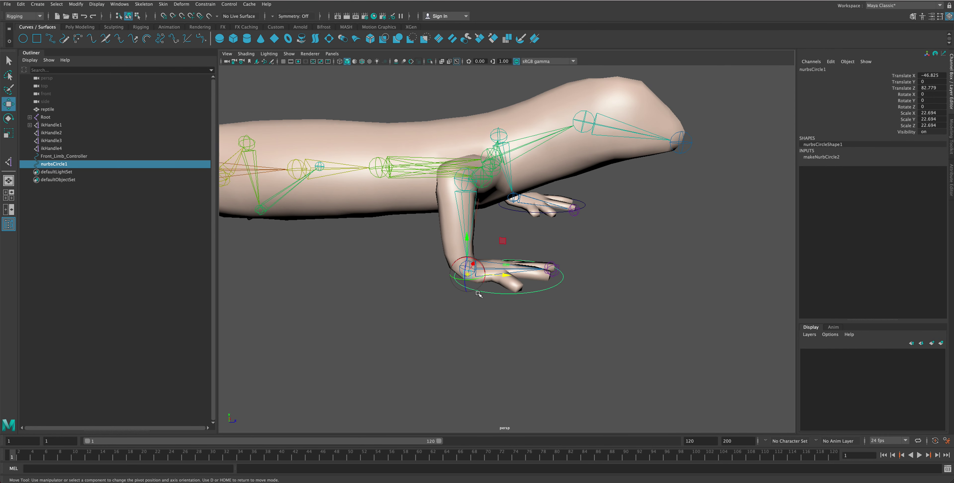
key(d)
mouse_move(560, 230)
alt+mouse_down()
mouse_move(575, 245)
mouse_move(538, 273)
alt+mouse_up()
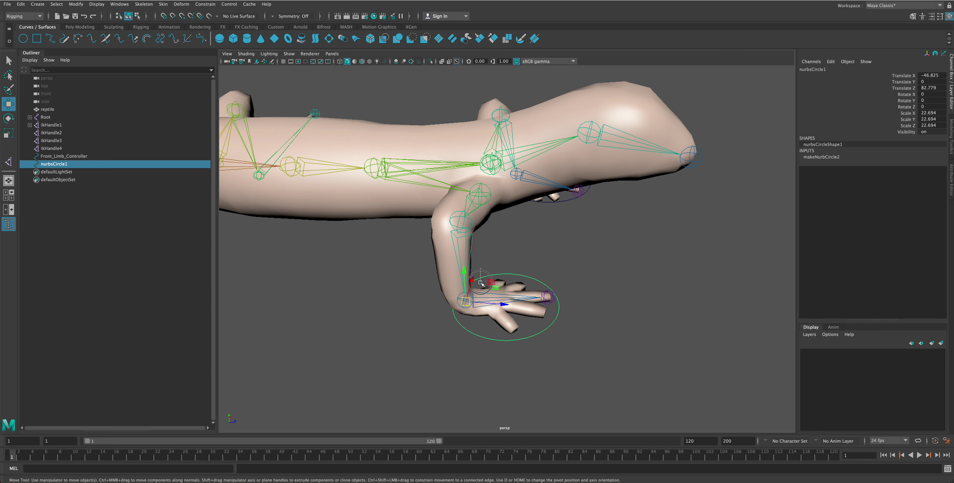
mouse_move(481, 283)
alt+right_down()
mouse_move(224, 270)
mouse_move(482, 290)
alt+right_up()
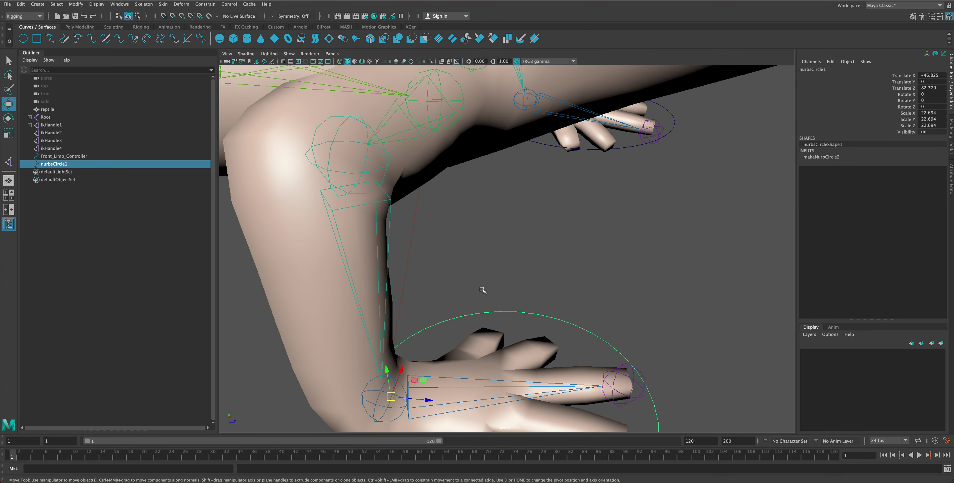
In wireframe, point-constrain ikHandle3 to nurbsCircle1 with maintain offset
click(340, 62)
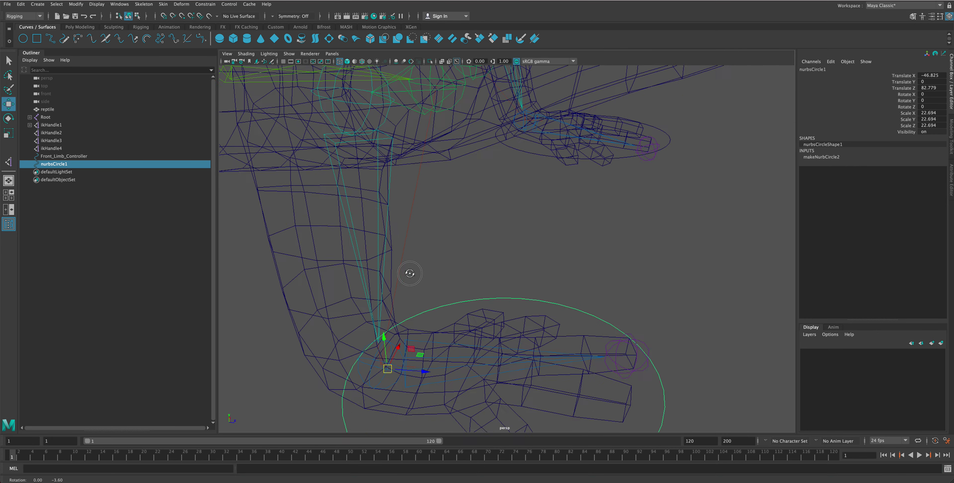
scroll(409, 271, down, 2)
shift+click(376, 272)
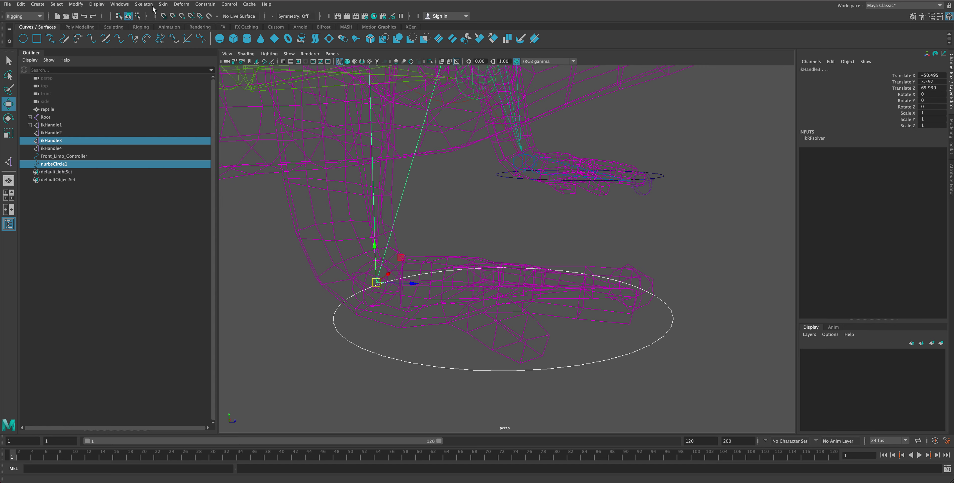
click(164, 5)
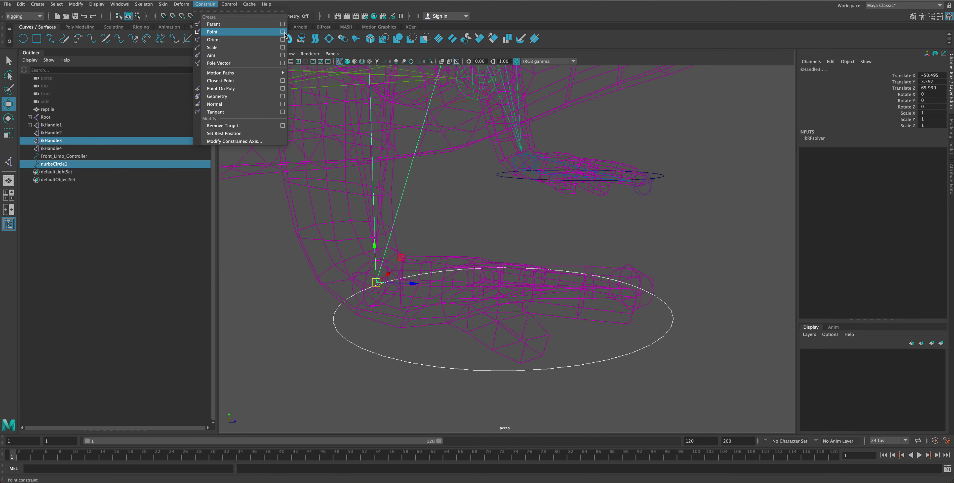
click(282, 32)
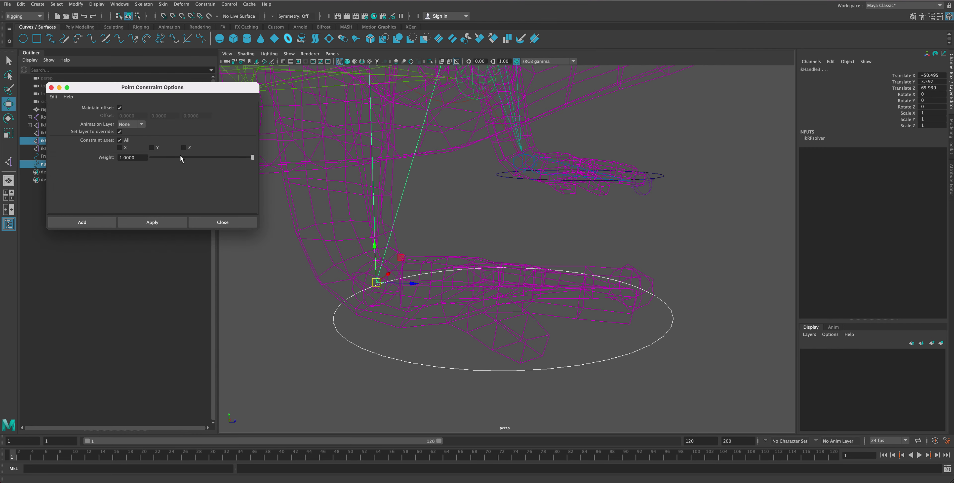
click(92, 223)
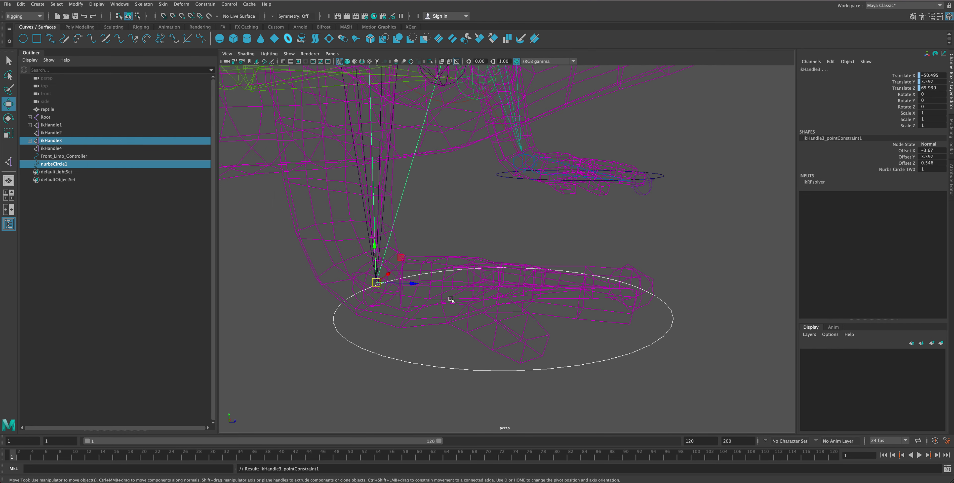
Orient-constrain FrontLimb_R_03 to nurbsCircle1, then reselect and test-move the circle
click(424, 364)
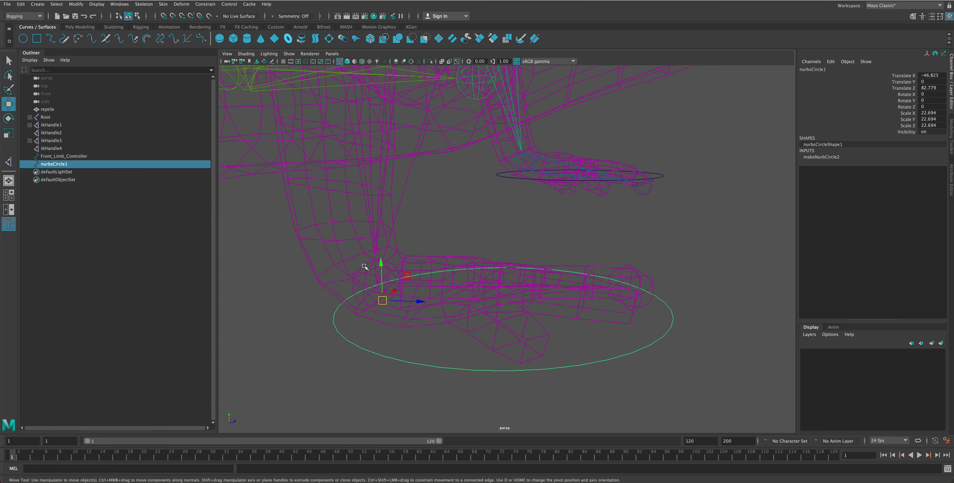
click(364, 266)
click(207, 5)
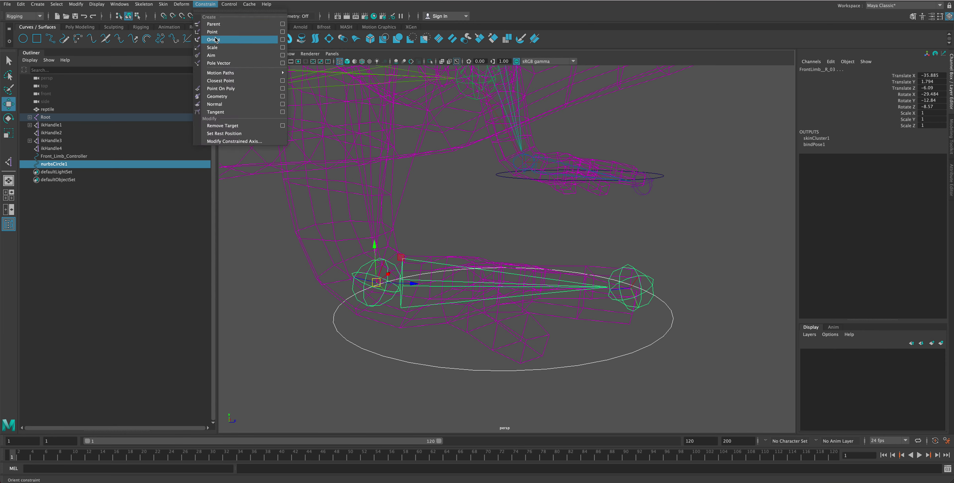
click(282, 39)
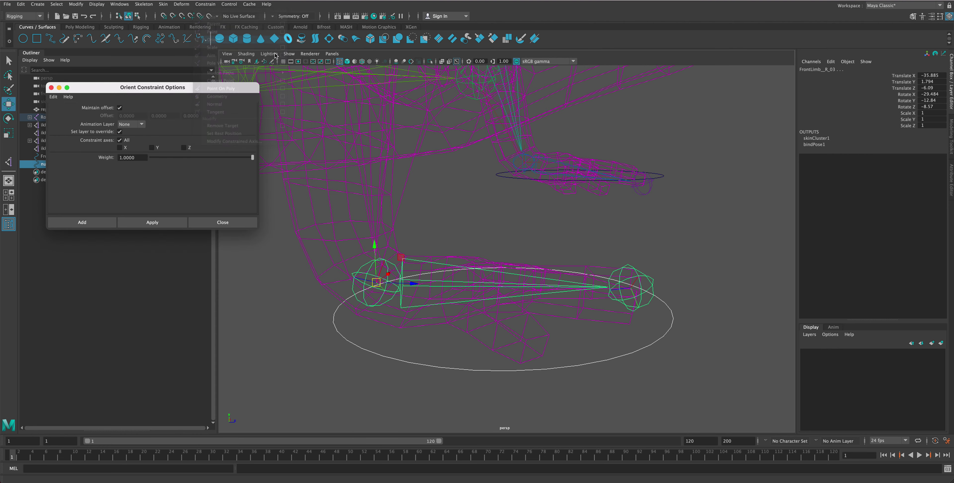
click(100, 220)
click(472, 228)
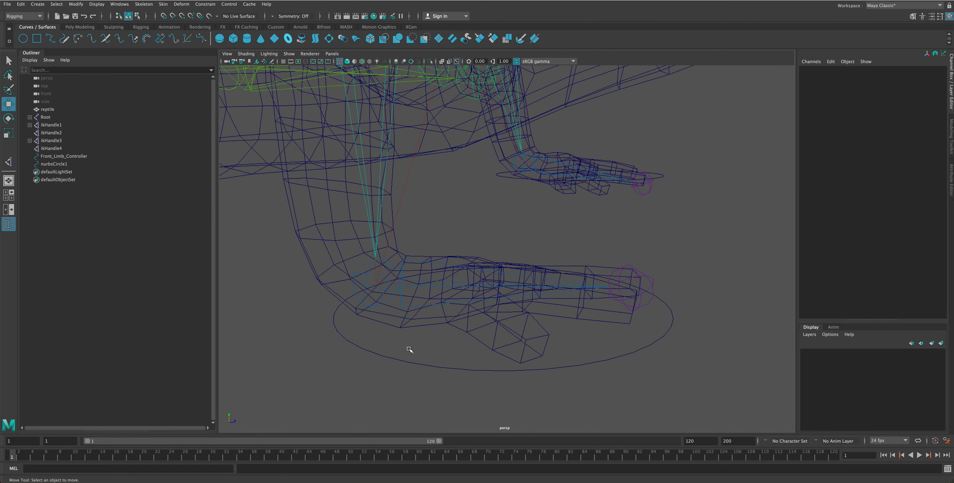
click(409, 370)
drag(407, 276, 331, 223)
Test-rotate the foot controller in smooth shading, then undo the changes
key(ctrl+z)
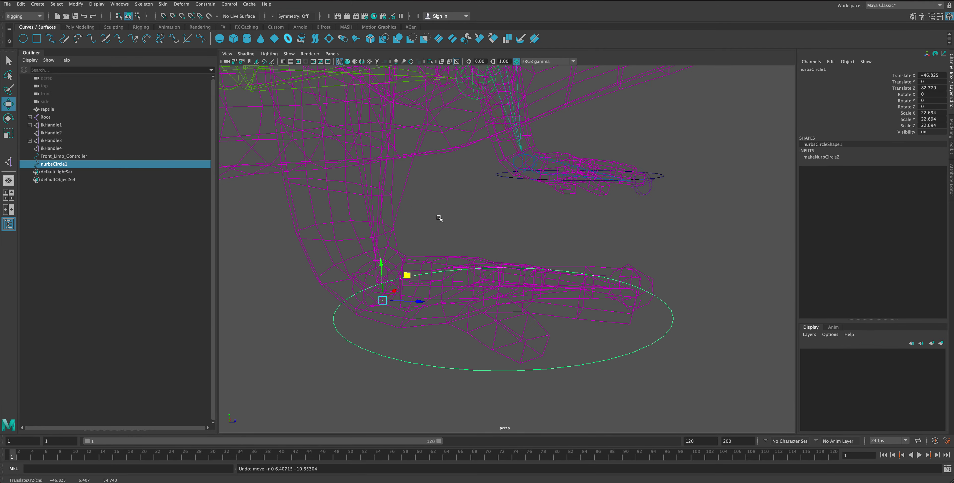
scroll(486, 245, down, 5)
scroll(482, 234, down, 2)
key(e)
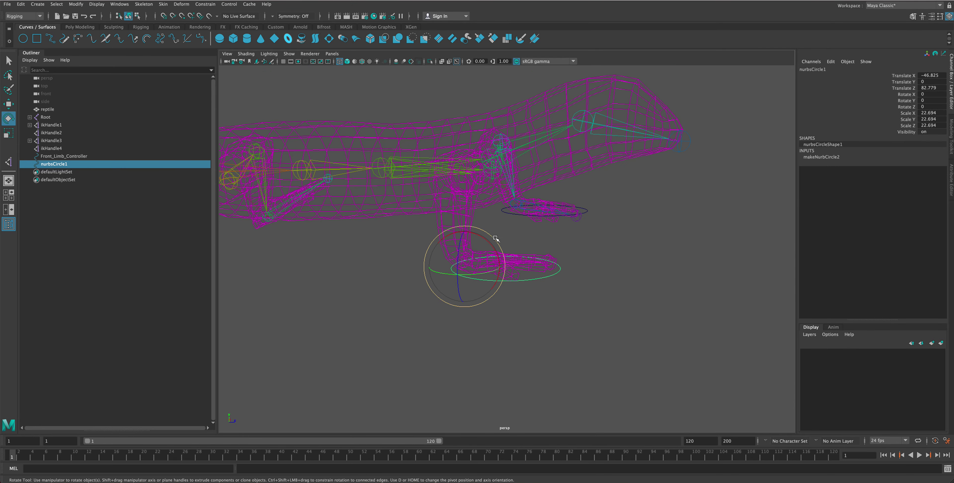
mouse_move(492, 242)
mouse_down()
mouse_move(489, 214)
mouse_move(521, 219)
mouse_up()
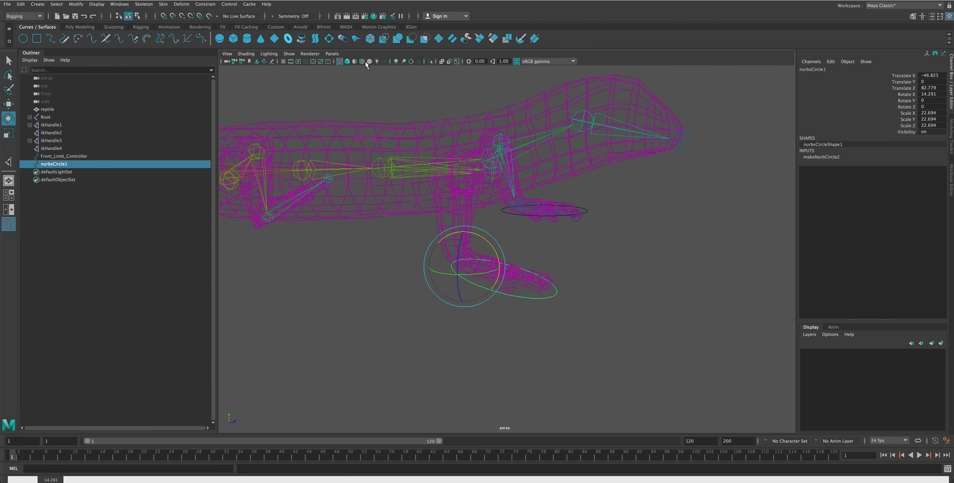
click(347, 61)
mouse_move(488, 243)
mouse_down()
mouse_move(563, 240)
mouse_move(543, 249)
mouse_move(595, 265)
mouse_move(549, 227)
mouse_move(589, 248)
mouse_up()
key(w)
key(e)
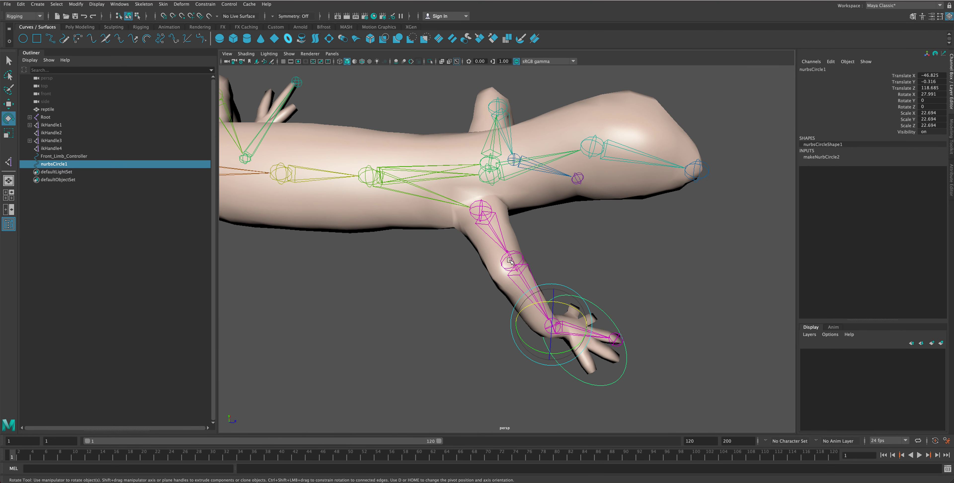
key(w)
key(ctrl+z)
key(ctrl+z)
key(ctrl+z)
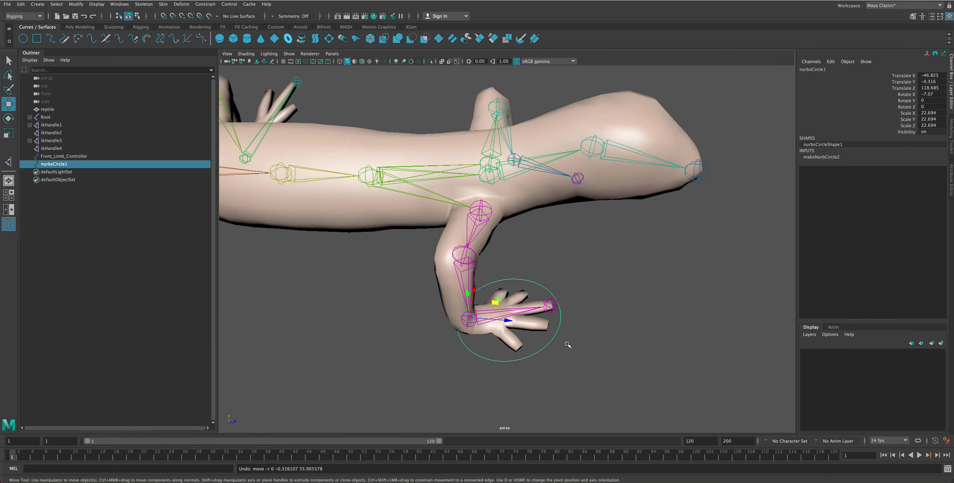
Test pulling the foot down, undo, then raise nurbsCircle1 to Translate Y 4.987
alt+drag(541, 325, 556, 296)
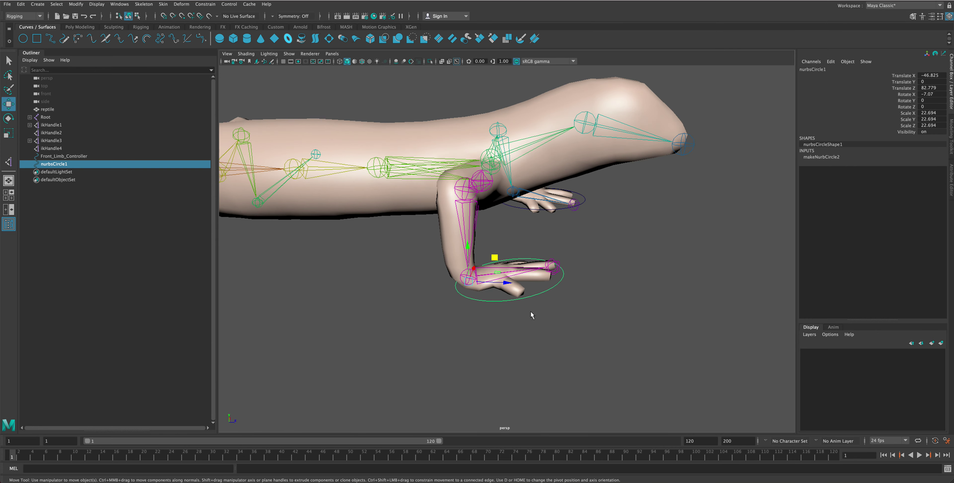
mouse_move(486, 269)
mouse_down()
mouse_move(428, 321)
mouse_move(625, 282)
mouse_move(733, 274)
mouse_move(669, 295)
mouse_move(581, 285)
mouse_move(595, 312)
mouse_move(671, 304)
mouse_move(624, 285)
mouse_up()
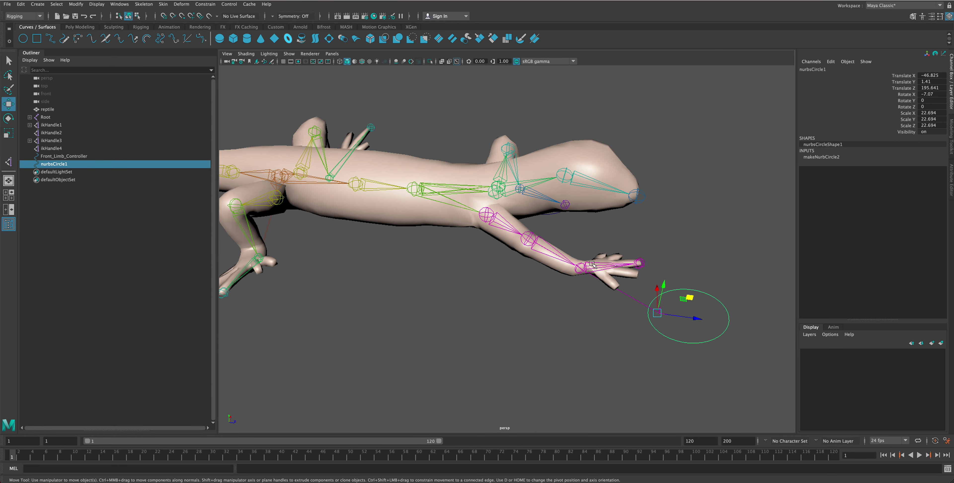
key(ctrl+z)
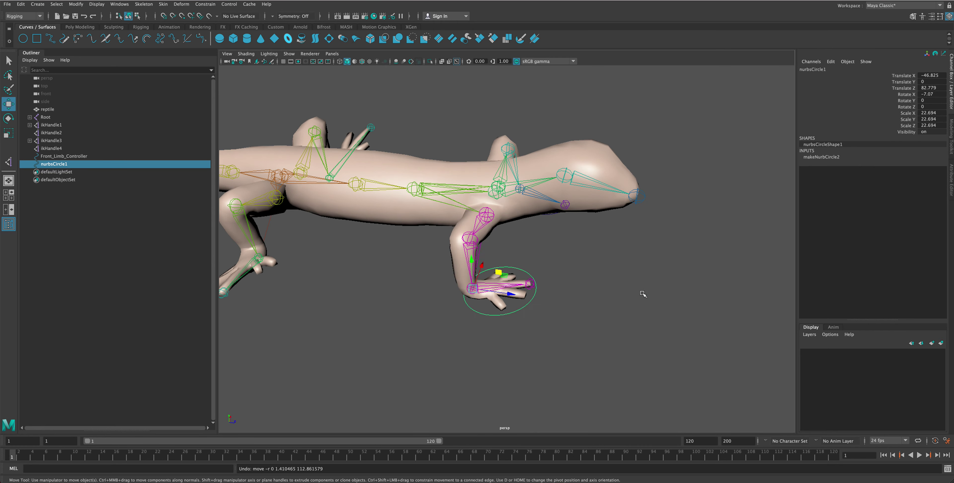
mouse_move(546, 294)
alt+mouse_down()
mouse_move(539, 247)
mouse_move(568, 256)
mouse_move(531, 247)
mouse_move(485, 255)
alt+mouse_up()
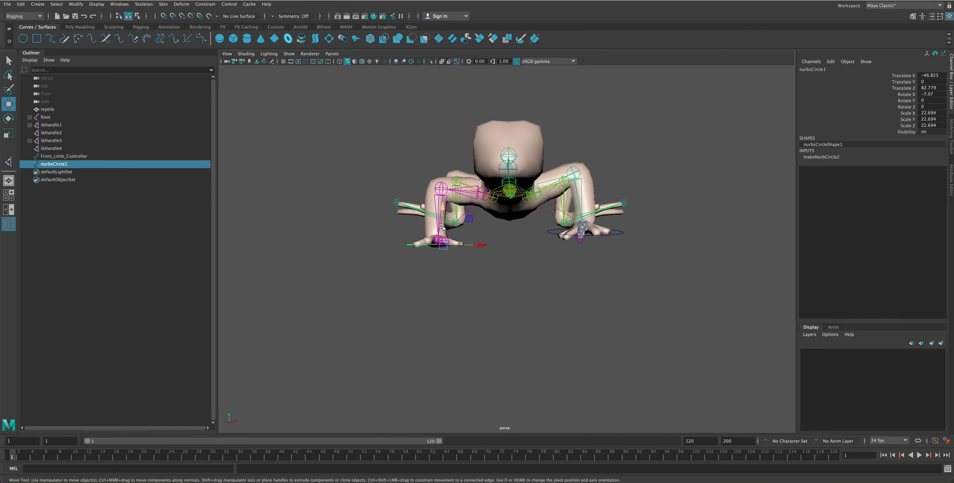
drag(442, 226, 442, 220)
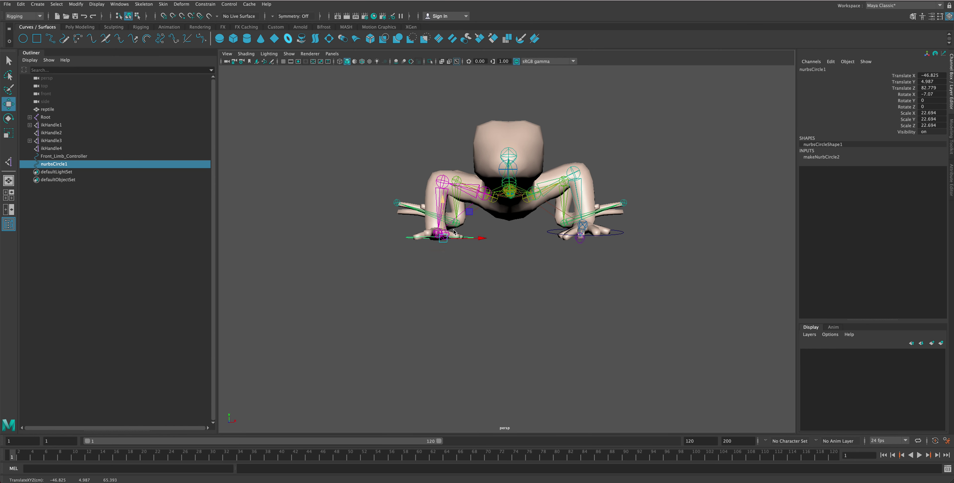
key(space)
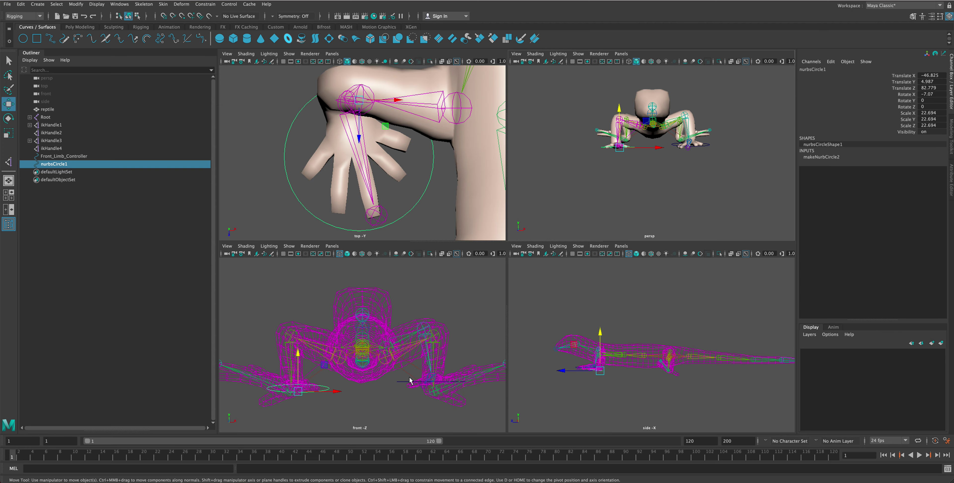
key(space)
key(space)
alt+drag(673, 161, 596, 161)
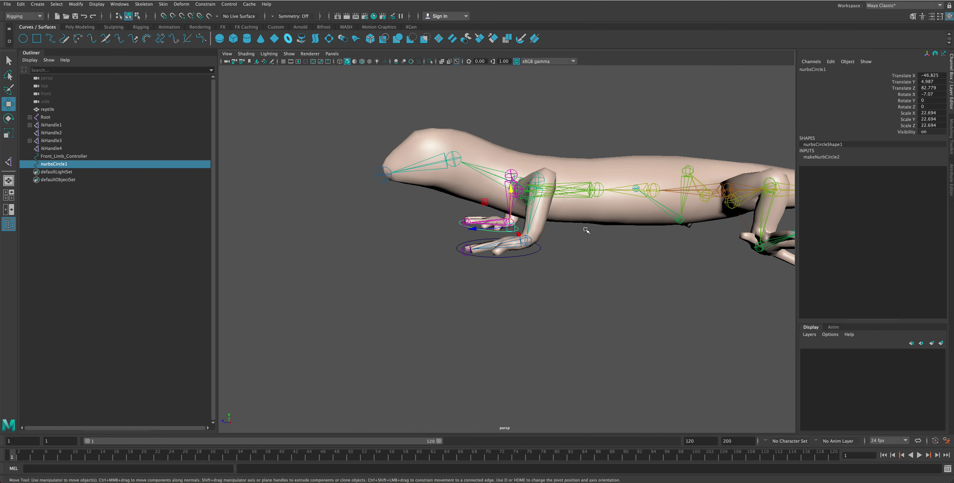
Bend the lizard's body by rotating the Spline01 and Spline02 spine joints
alt+middle_drag(587, 230, 418, 266)
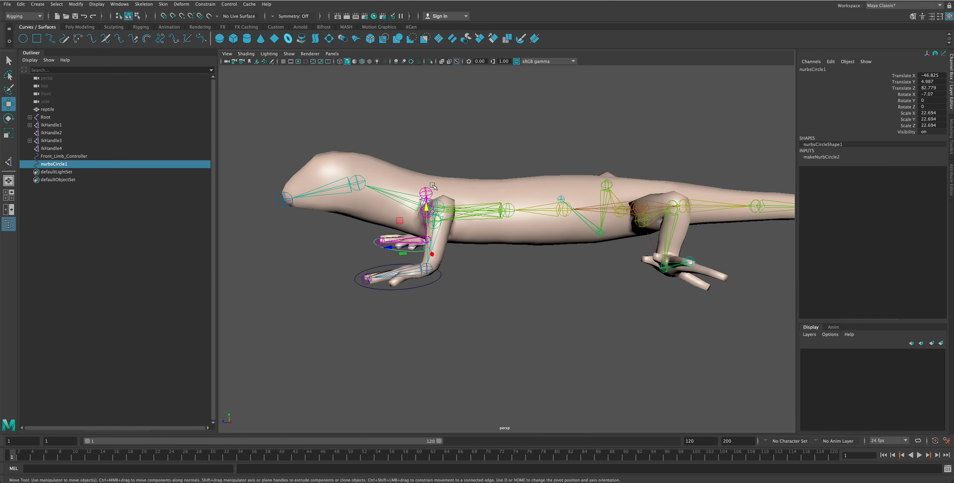
click(567, 208)
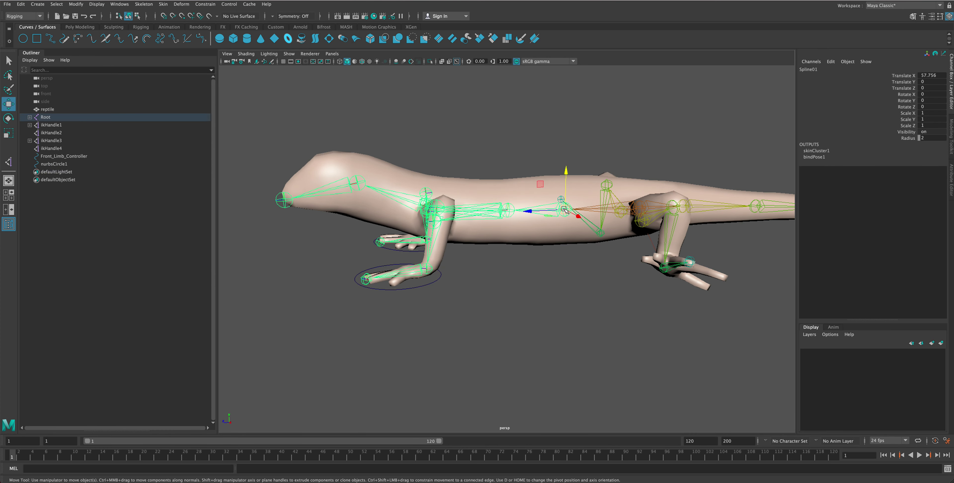
key(e)
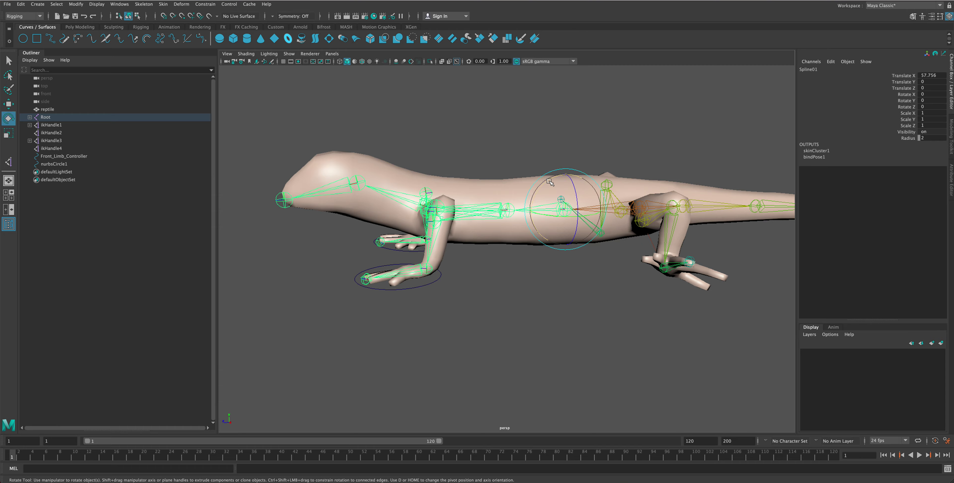
drag(550, 186, 560, 187)
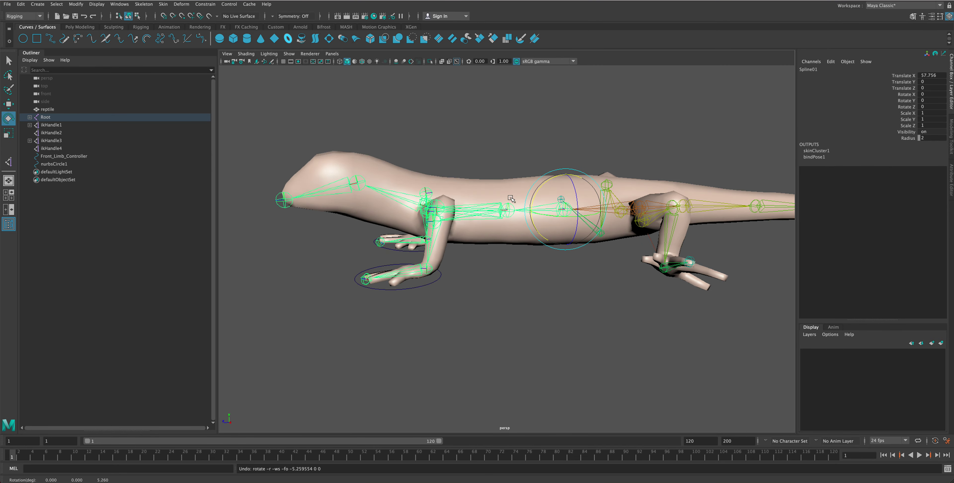
click(510, 208)
mouse_move(490, 185)
mouse_down()
mouse_move(506, 181)
mouse_move(477, 215)
mouse_move(562, 212)
mouse_move(541, 200)
mouse_move(498, 200)
mouse_up()
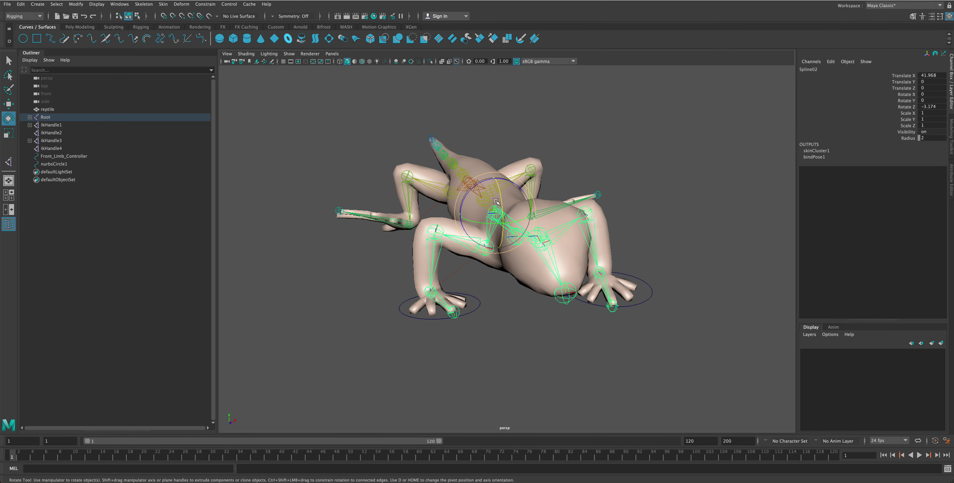
key(w)
key(e)
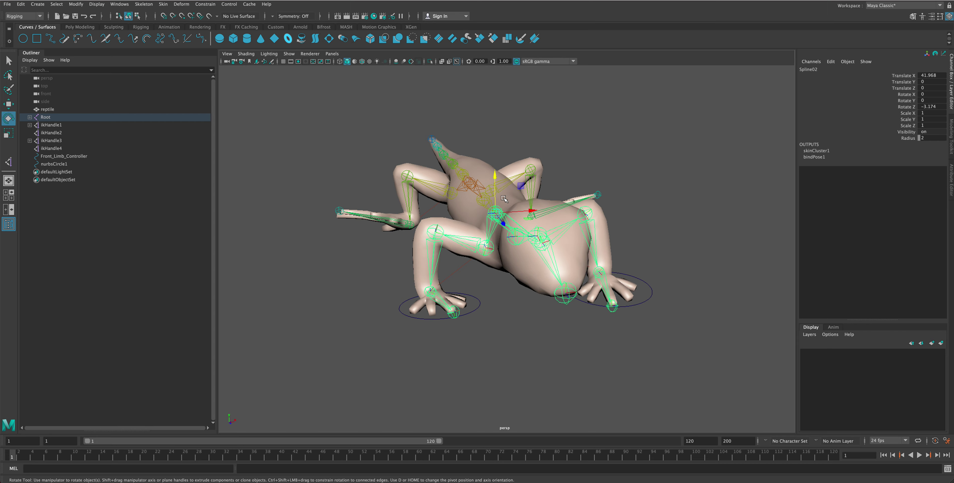
alt+drag(498, 223, 503, 203)
key(w)
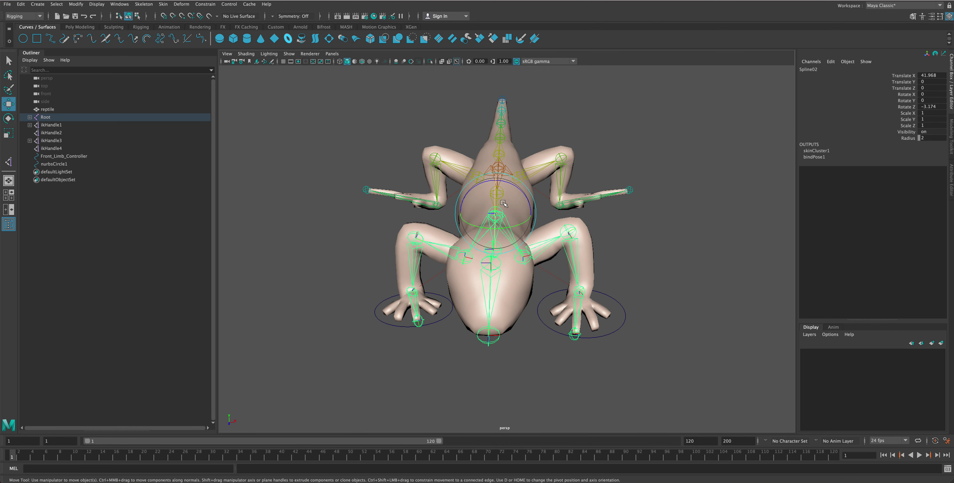
key(e)
mouse_move(506, 225)
mouse_down()
mouse_move(497, 229)
mouse_move(519, 229)
mouse_move(509, 229)
mouse_move(500, 199)
mouse_move(476, 267)
mouse_up()
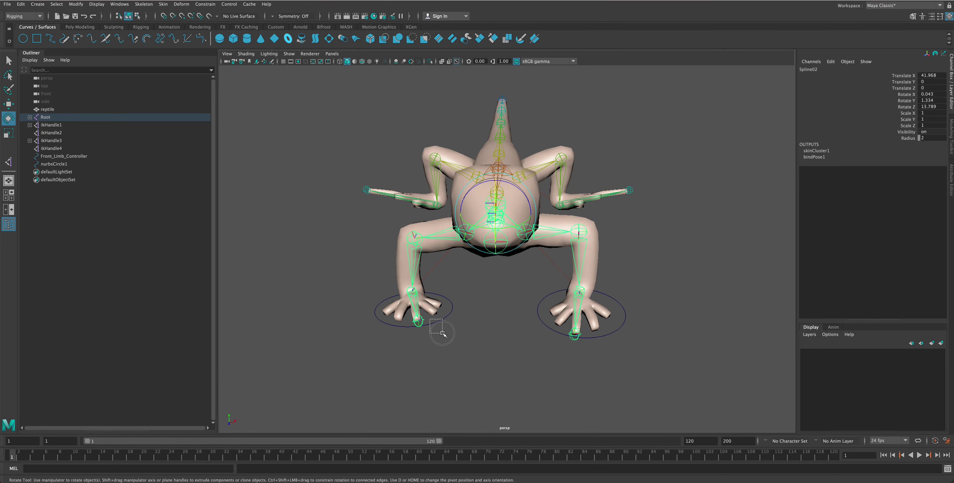
Test-move the front foot controller, then undo it and the last spine change
click(438, 325)
alt+drag(438, 325, 591, 269)
key(w)
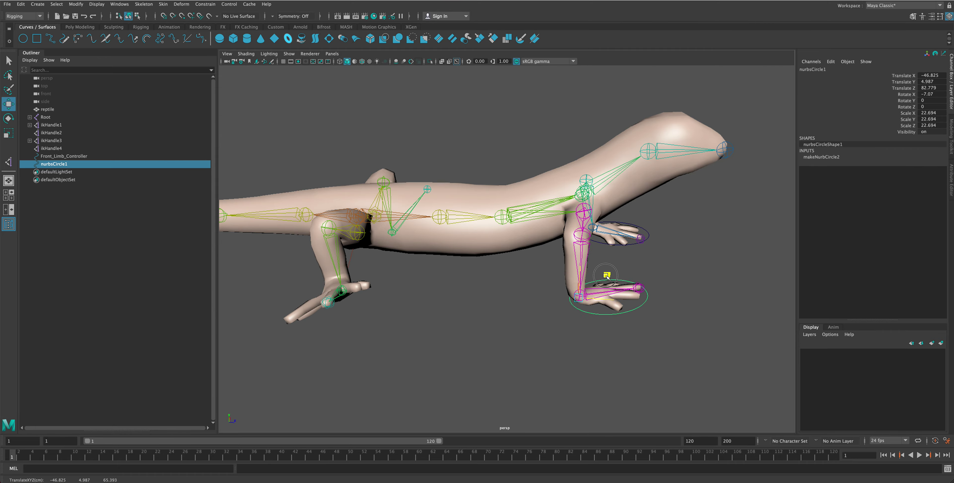
key(ctrl+z)
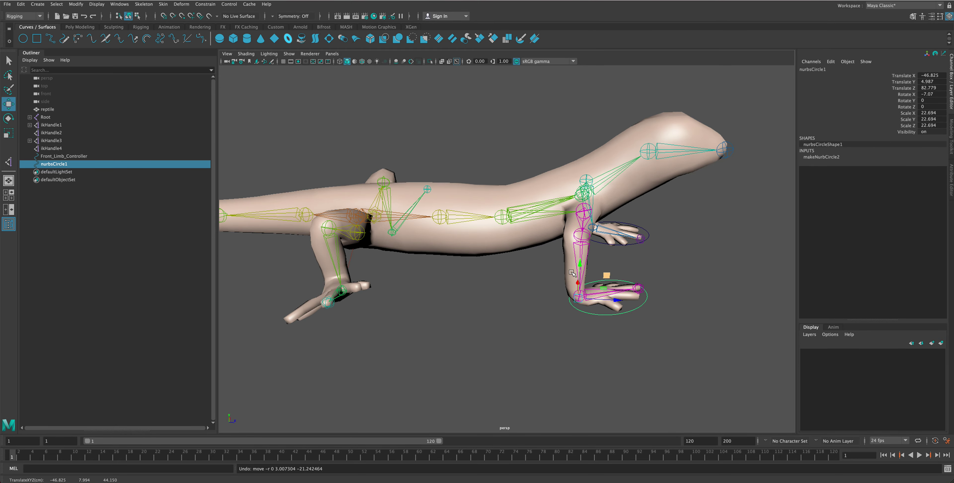
key(ctrl+z)
key(ctrl+z)
mouse_move(592, 266)
alt+mouse_down()
mouse_move(575, 262)
mouse_move(496, 195)
mouse_move(508, 238)
alt+mouse_up()
key(e)
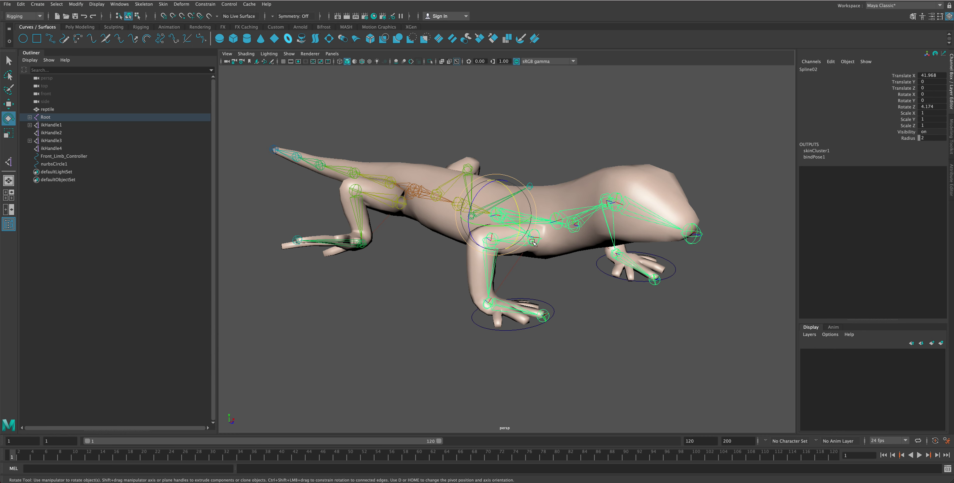
Set the animation and playback end frames to 500 in Time Slider preferences and save
click(947, 469)
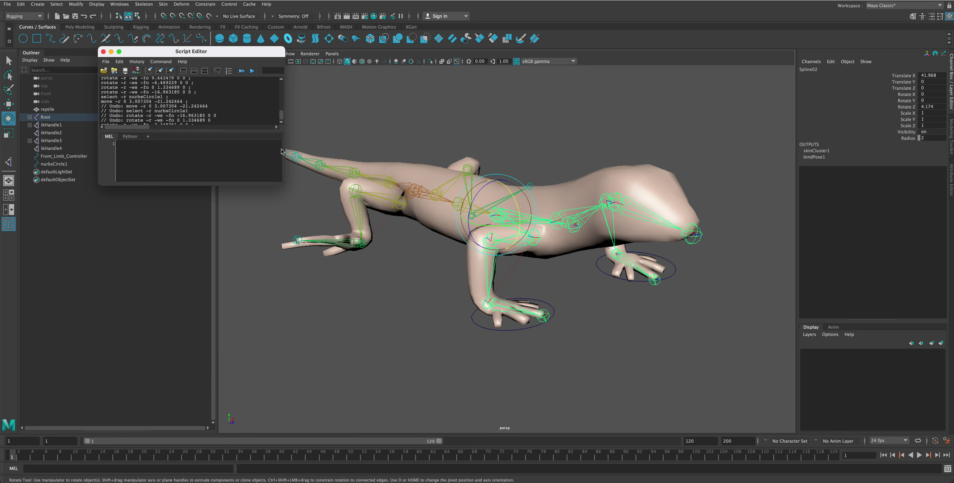
click(103, 52)
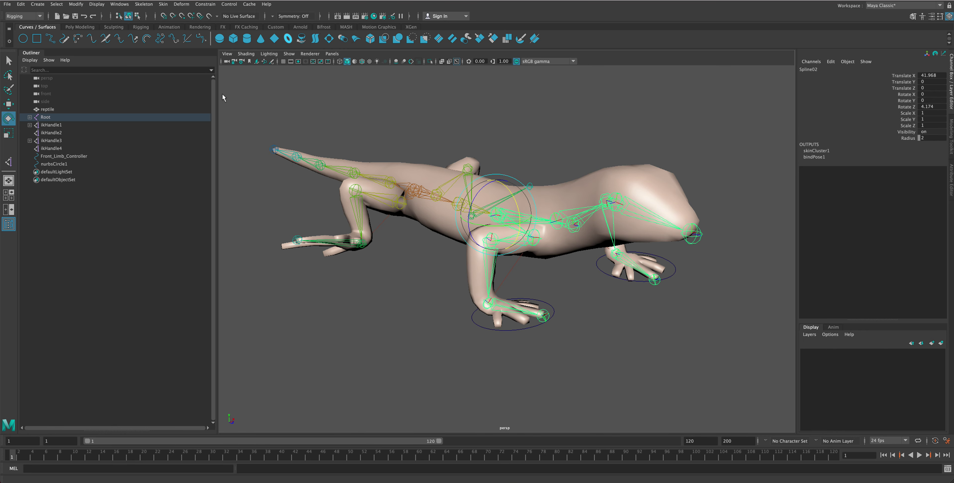
click(947, 442)
text(500)
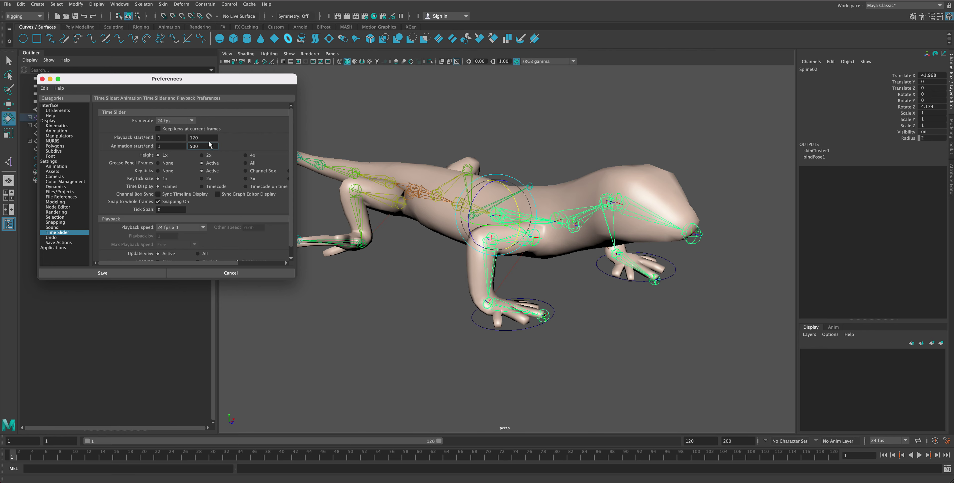
key(Tab)
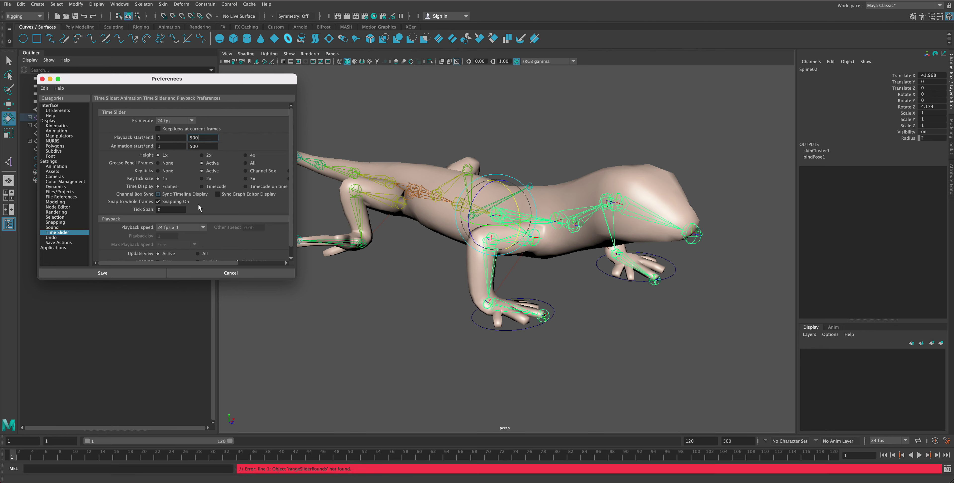
click(107, 273)
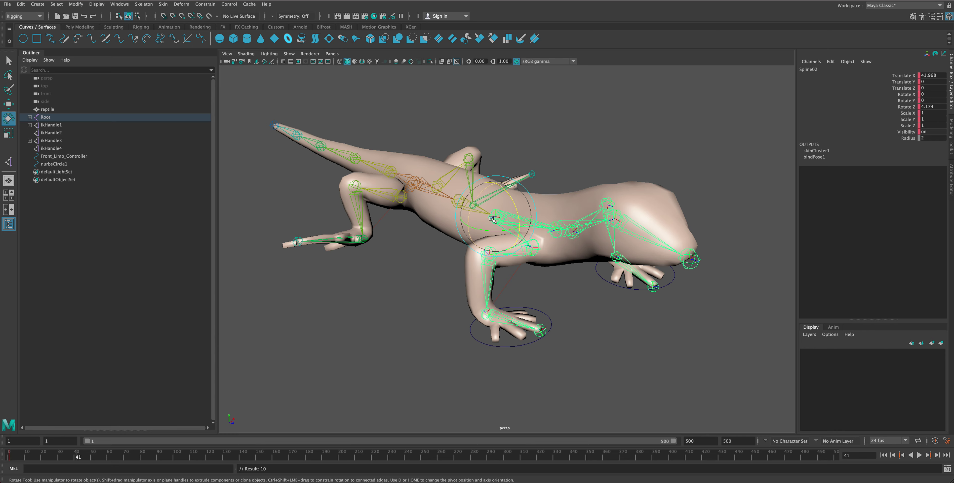
Key Spline02 sway rotations at frames 41, 90, 134, 184 and 230
drag(516, 208, 517, 211)
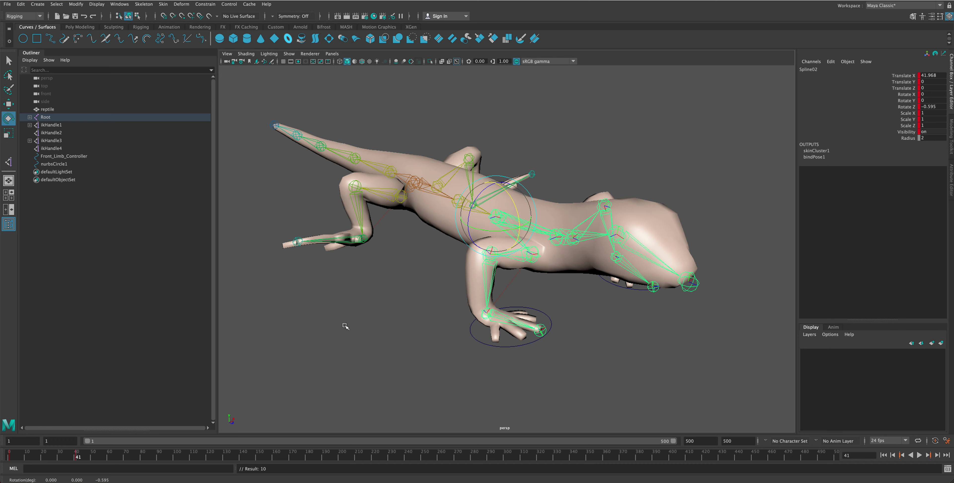
click(159, 457)
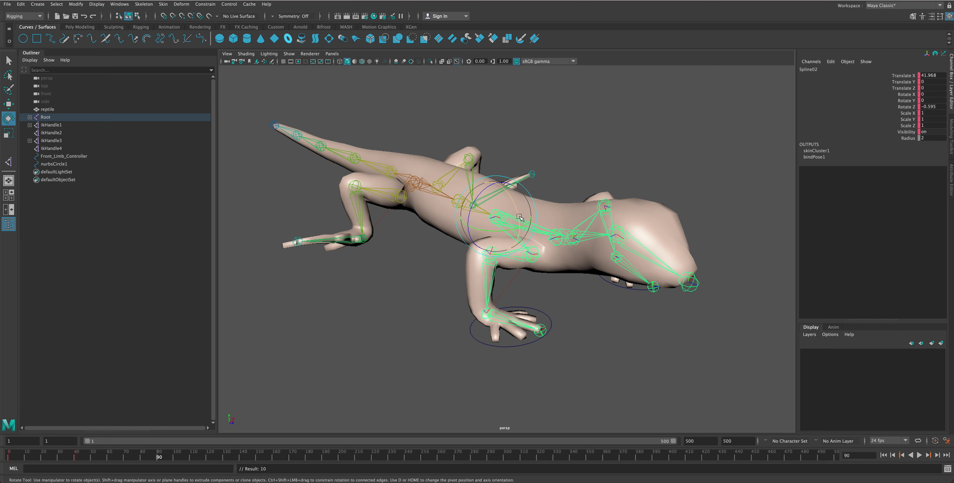
mouse_move(511, 211)
mouse_down()
mouse_move(519, 214)
mouse_move(499, 238)
mouse_move(481, 235)
mouse_up()
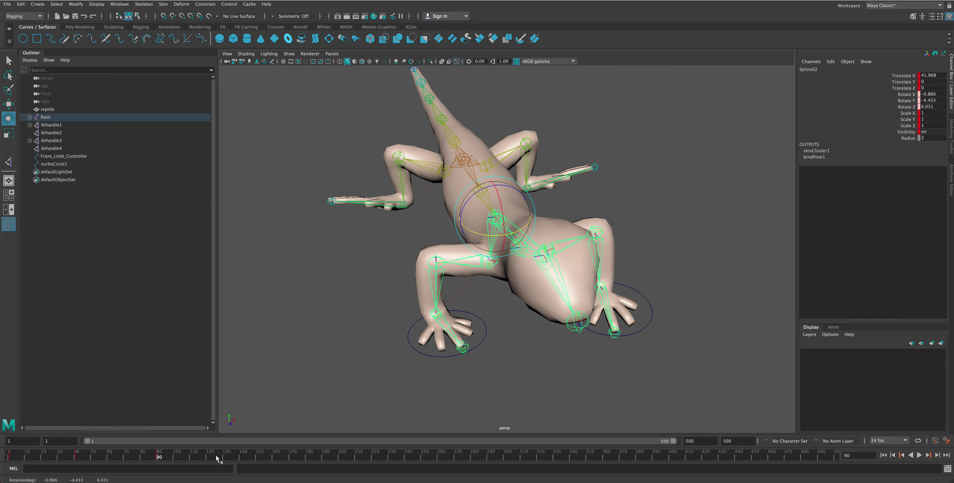
drag(213, 458, 233, 458)
drag(483, 241, 505, 223)
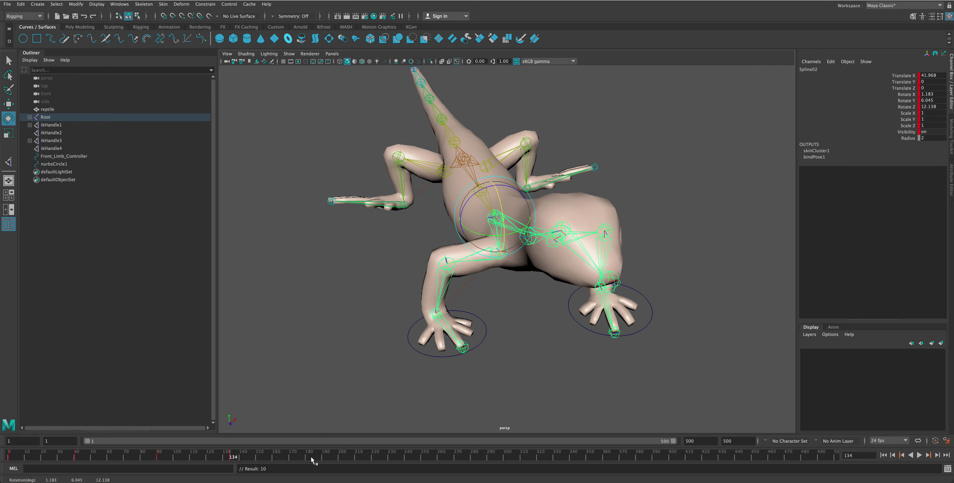
drag(505, 246, 508, 226)
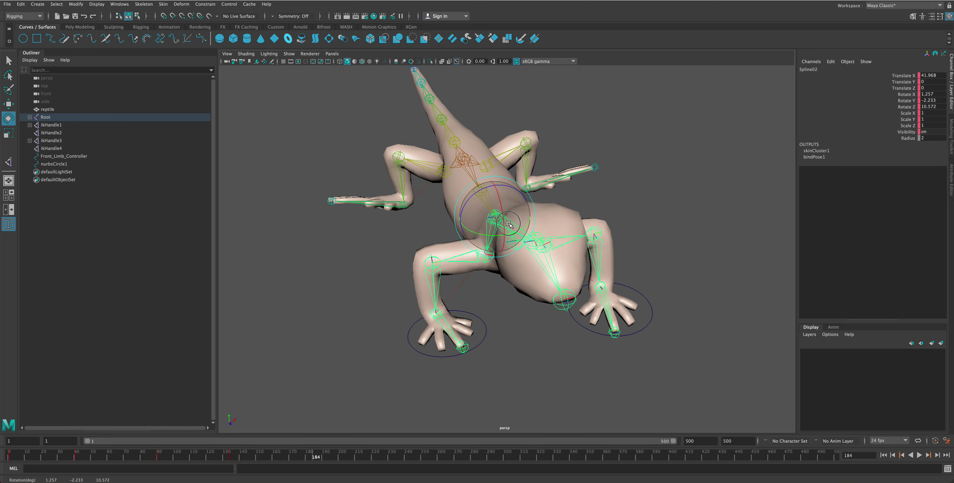
click(391, 452)
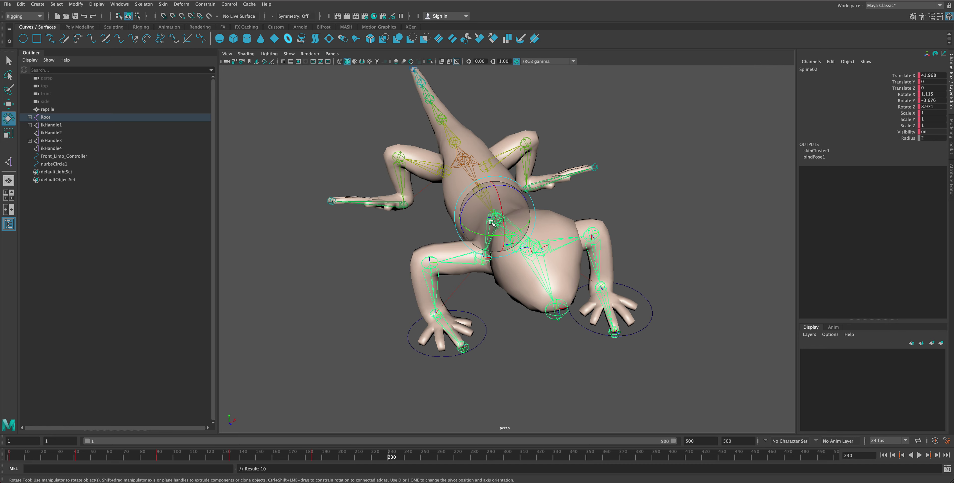
drag(496, 211, 497, 222)
key(s)
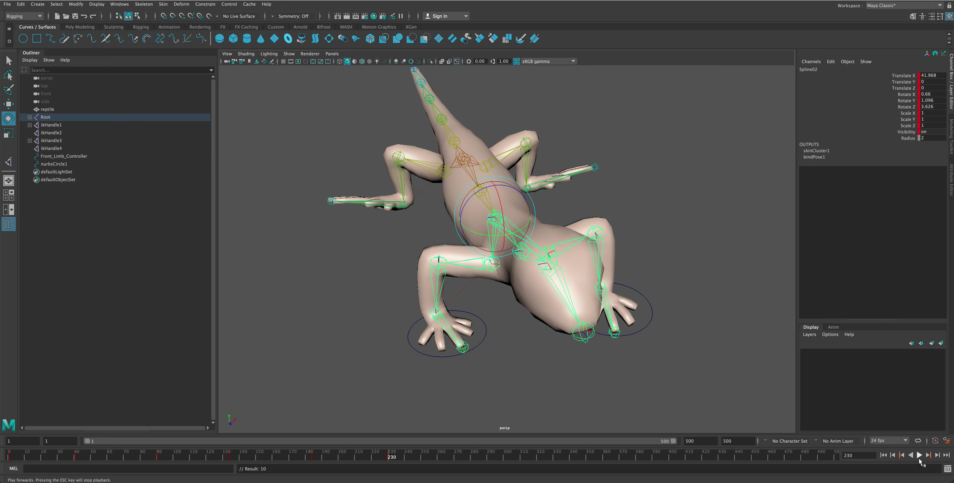
Play back the body-sway animation from frame 1, watching it from several angles
click(10, 456)
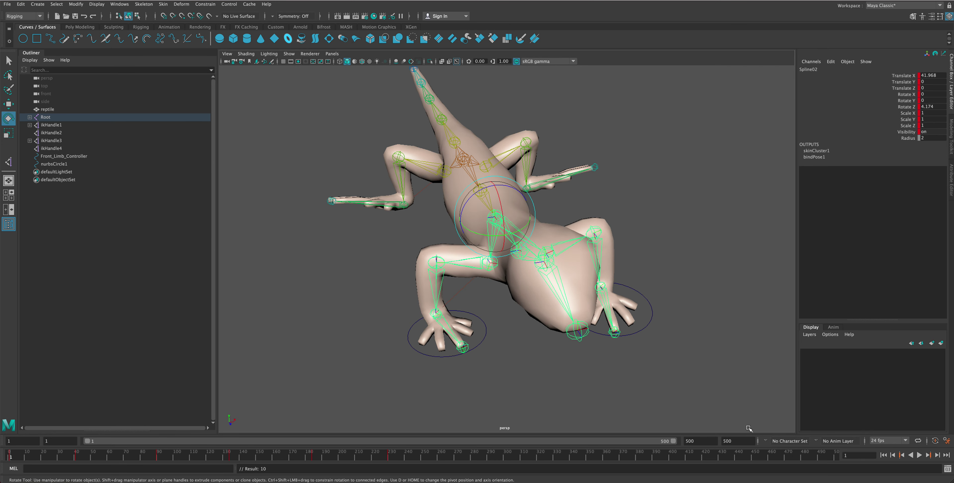
click(919, 456)
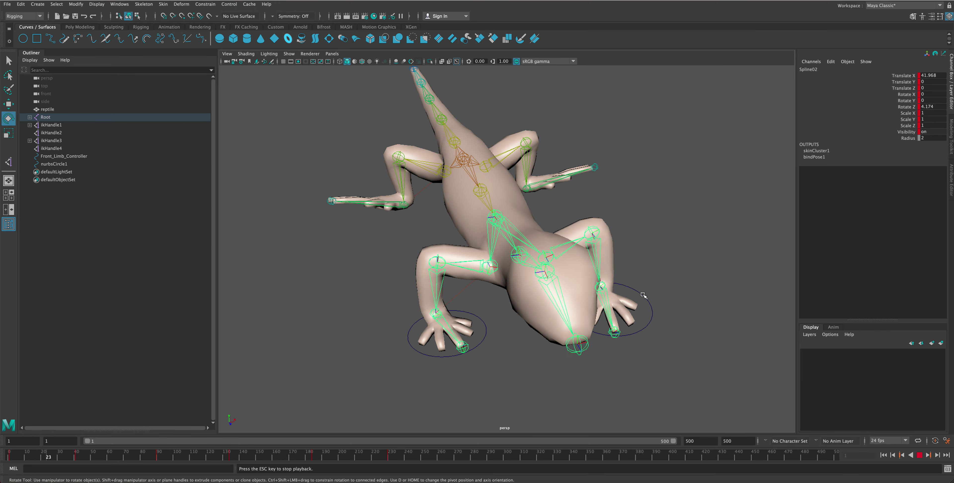
mouse_move(639, 298)
alt+mouse_down()
mouse_move(574, 274)
mouse_move(620, 281)
mouse_move(577, 275)
mouse_move(609, 278)
mouse_move(583, 284)
mouse_move(554, 256)
mouse_move(481, 233)
alt+mouse_up()
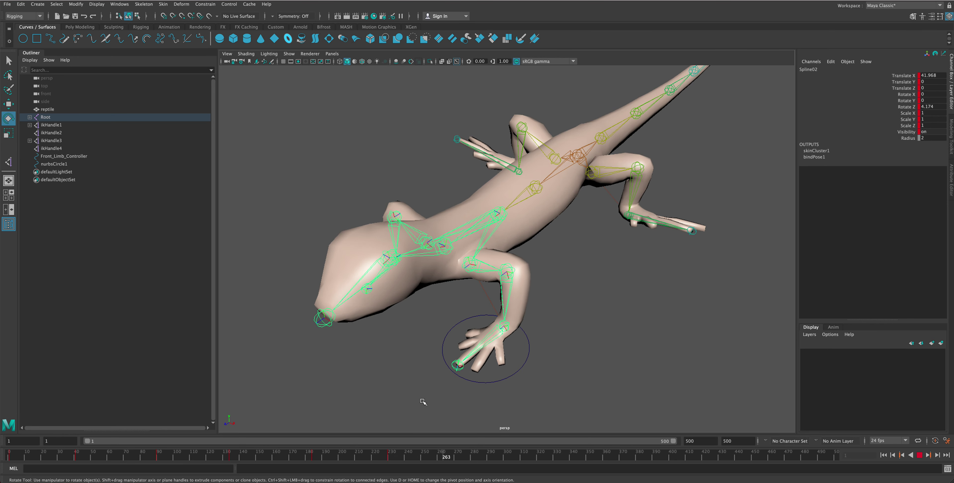
alt+drag(423, 403, 513, 332)
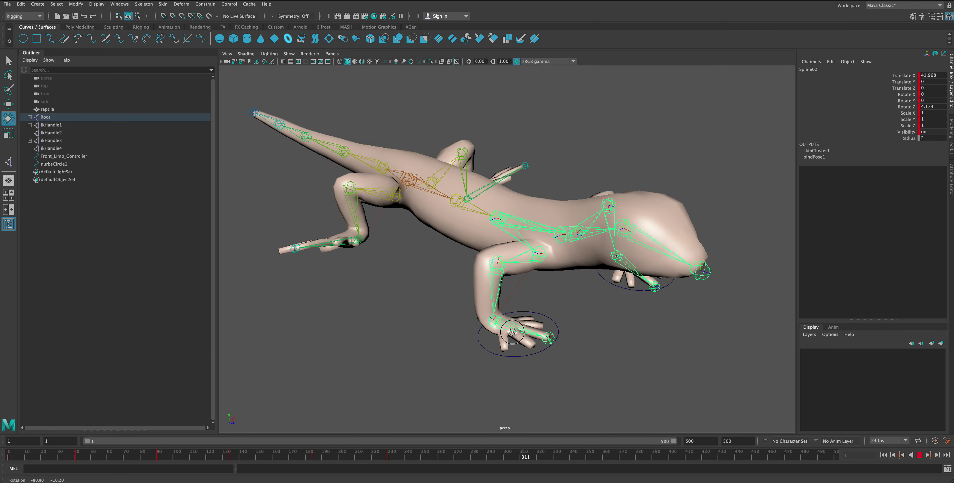
click(920, 455)
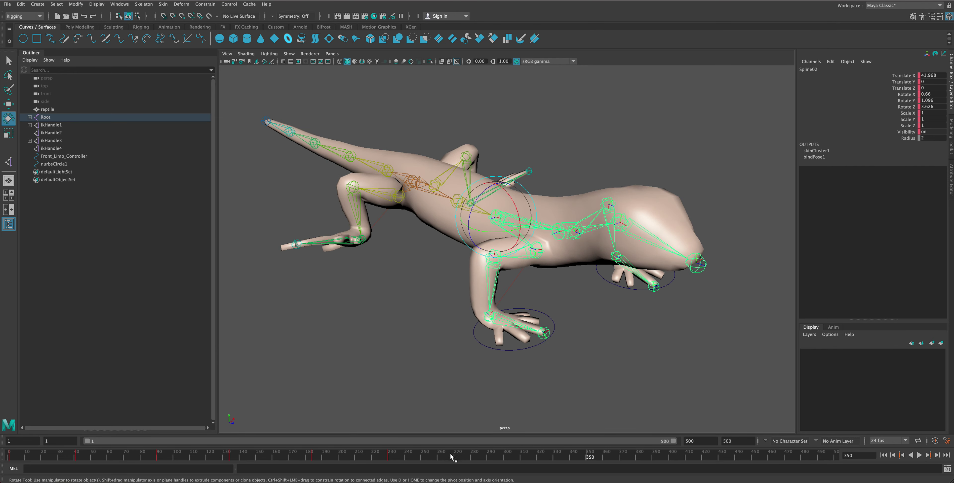
key(alt+v)
click(140, 456)
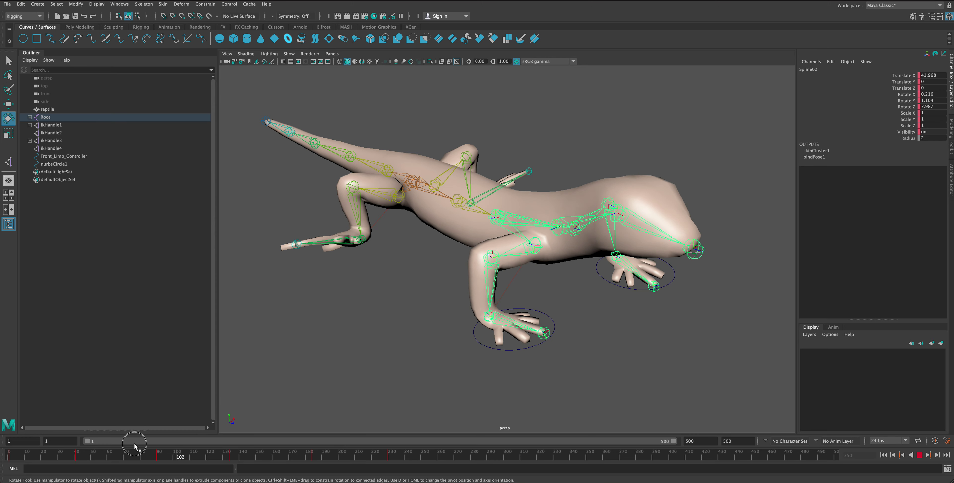
click(9, 455)
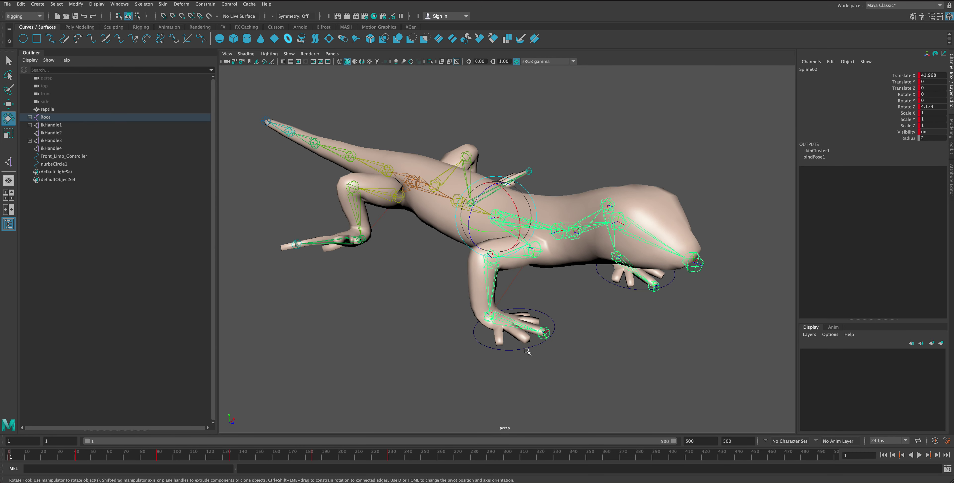
click(508, 360)
Move nurbsCircle1 forward and down at frames 44 and 66 to make the foot step
key(w)
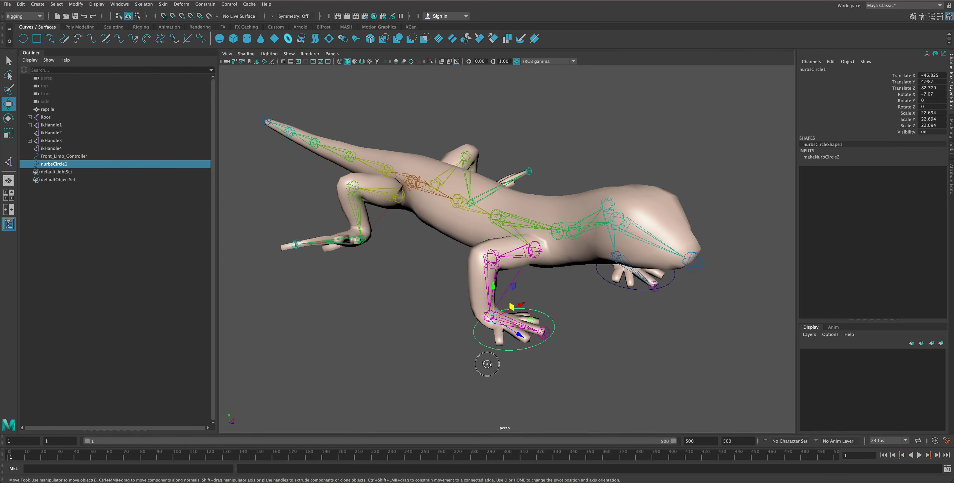
alt+drag(508, 360, 506, 364)
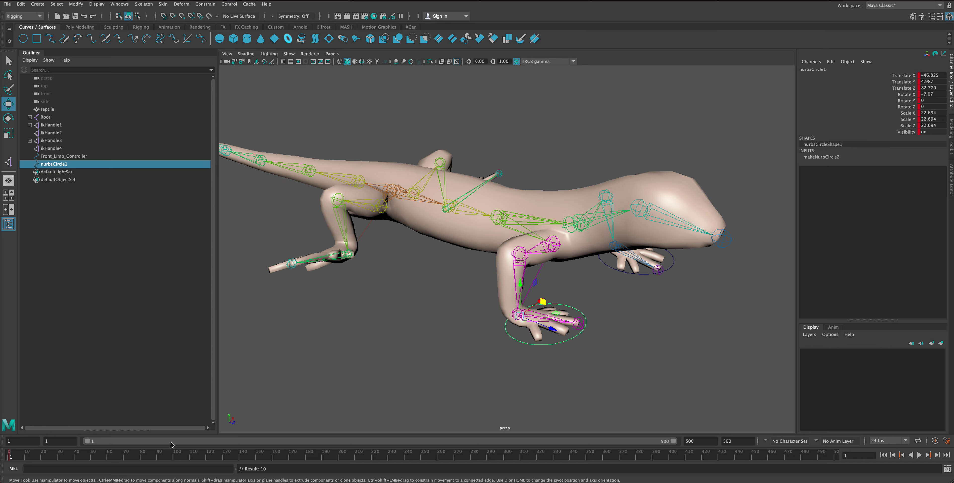
click(83, 458)
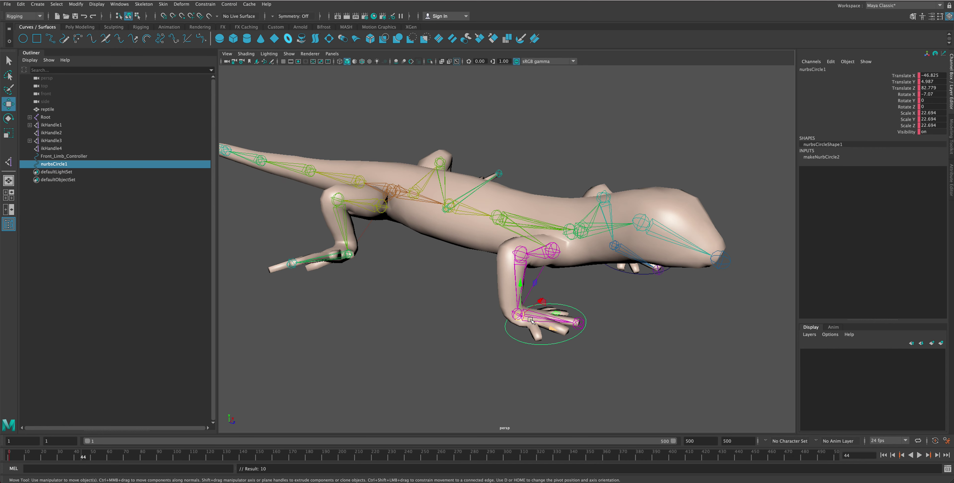
mouse_move(542, 301)
mouse_down()
mouse_move(579, 315)
mouse_move(578, 307)
mouse_up()
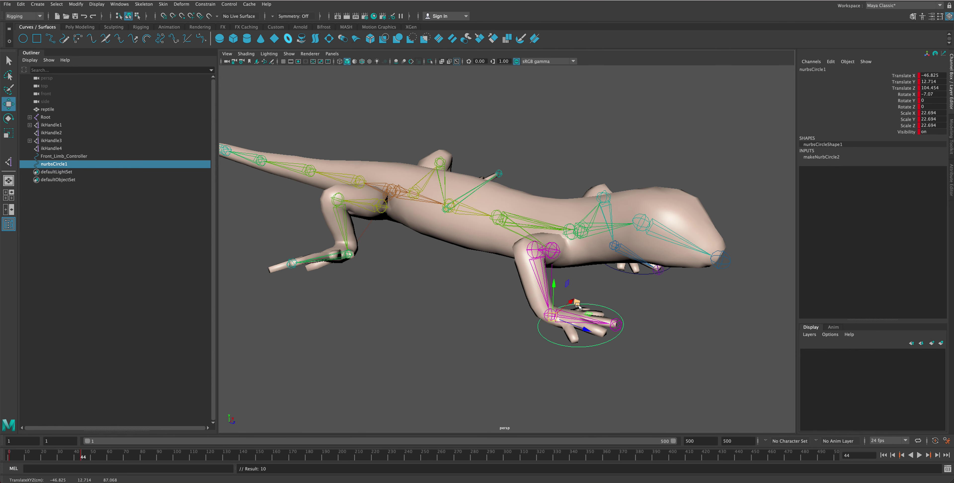
drag(126, 461, 119, 457)
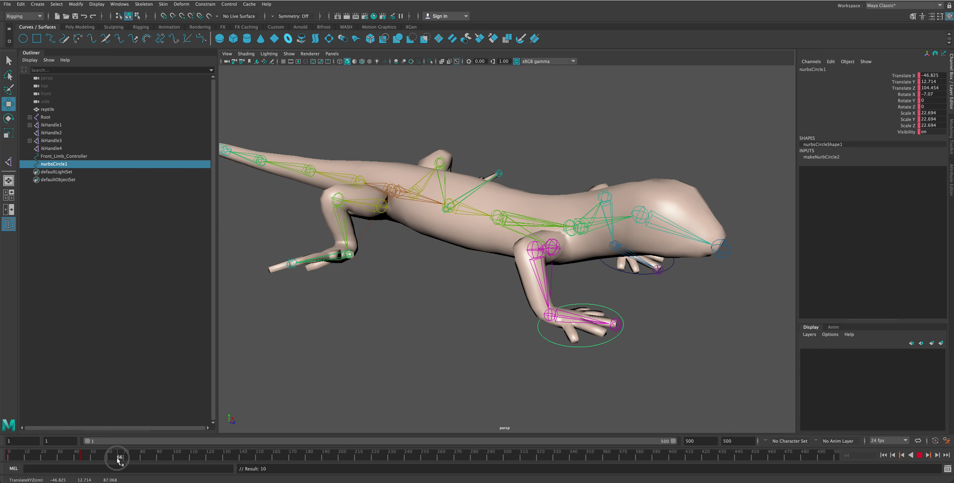
drag(585, 304, 600, 323)
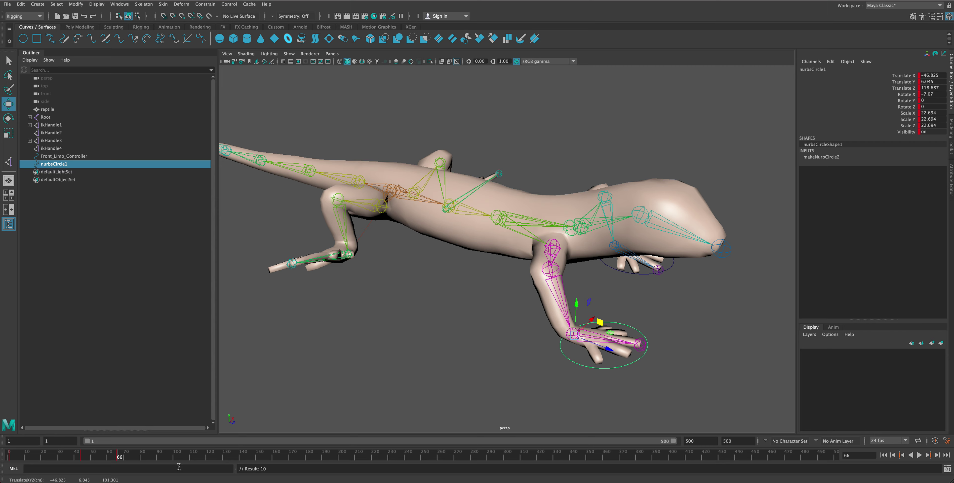
Preview the foot-step animation from the first frame, orbiting around the lizard
key(alt+shift+v)
click(920, 455)
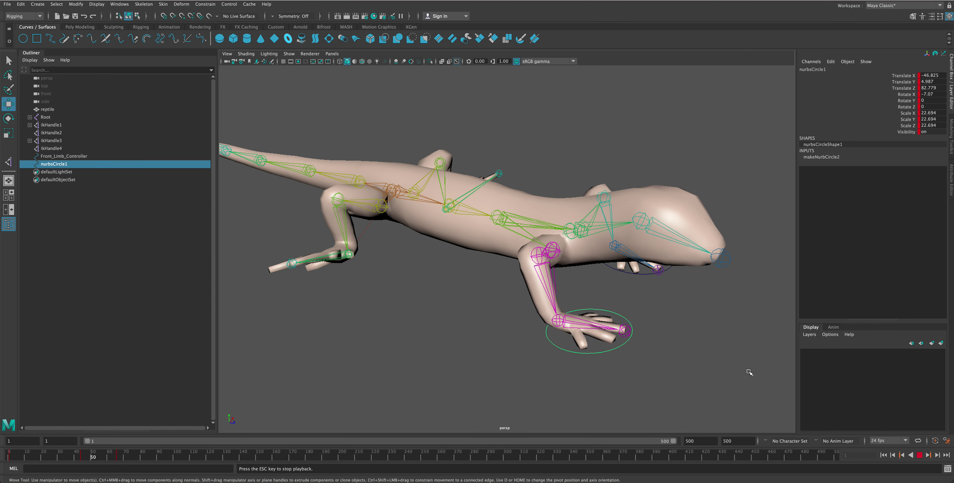
alt+drag(743, 371, 614, 350)
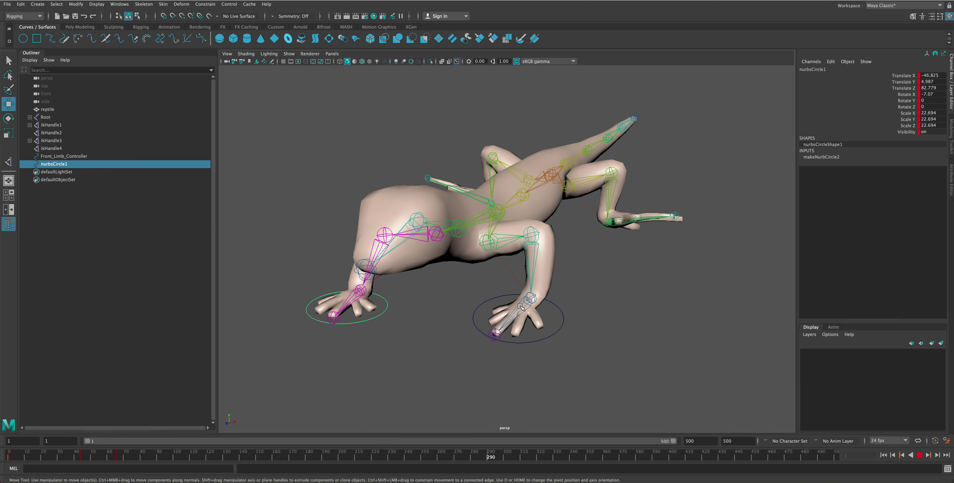
key(Escape)
alt+drag(435, 283, 600, 281)
click(534, 265)
Create a new NURBS circle, scale it to 39.53 and rotate it 90 on X
click(529, 267)
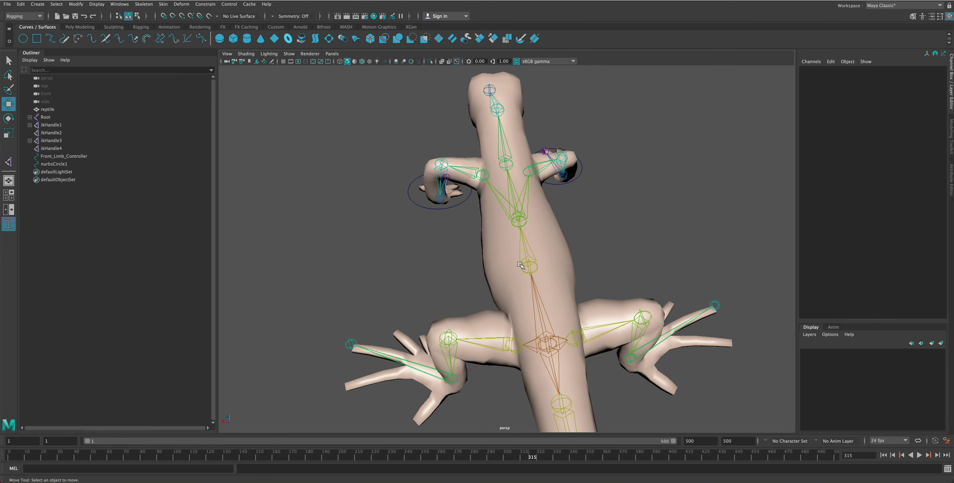
click(621, 251)
click(533, 266)
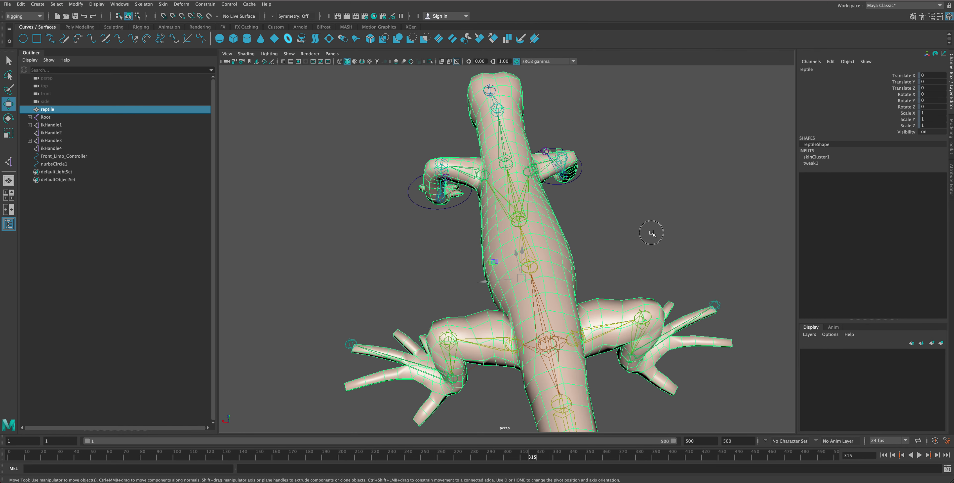
click(644, 236)
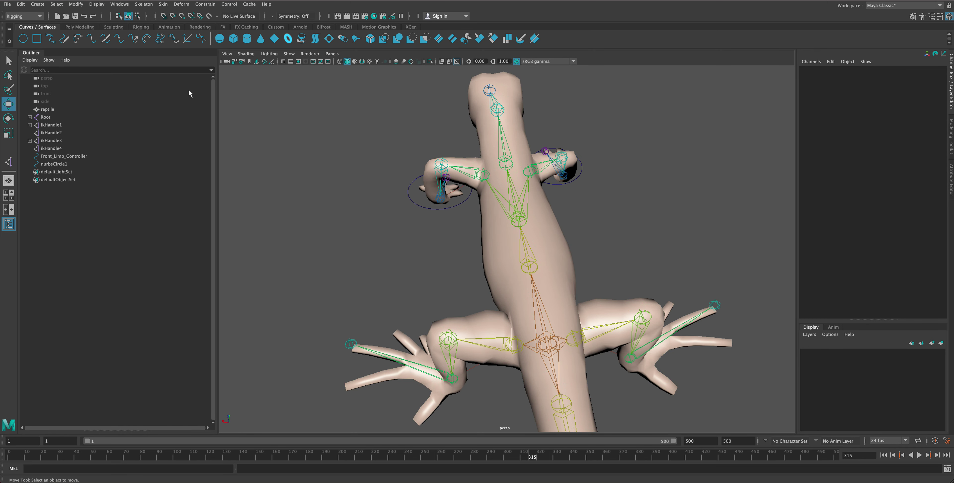
click(24, 38)
key(e)
key(r)
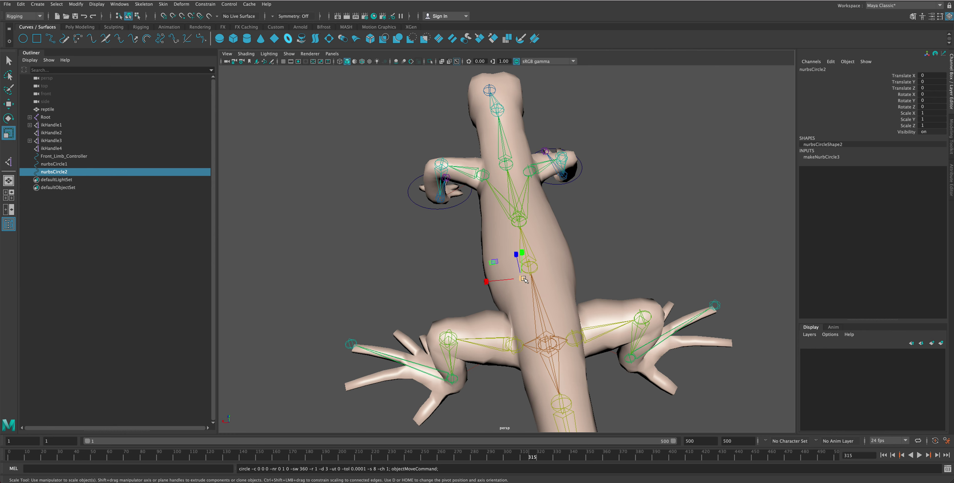
drag(522, 278, 577, 298)
key(e)
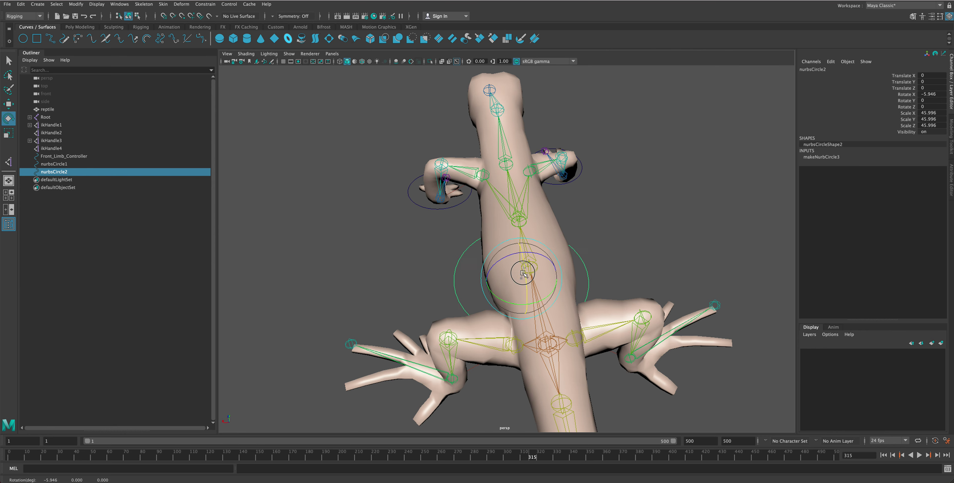
drag(523, 255, 527, 321)
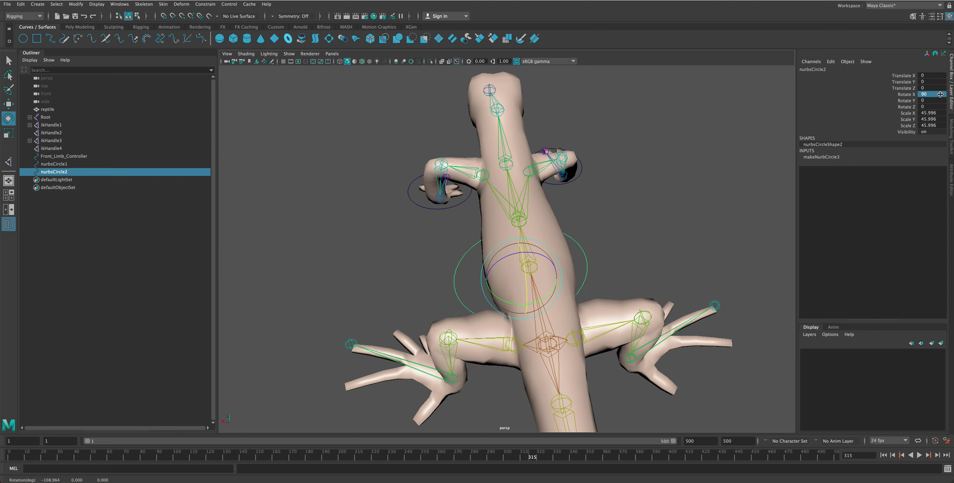
Move nurbsCircle2 to 0, 37.894, 15.189 so it rings the body behind the front legs
mouse_move(560, 231)
alt+mouse_down()
mouse_move(553, 234)
mouse_move(533, 179)
mouse_move(564, 238)
mouse_move(497, 230)
mouse_move(542, 189)
mouse_move(488, 213)
alt+mouse_up()
key(w)
key(r)
key(w)
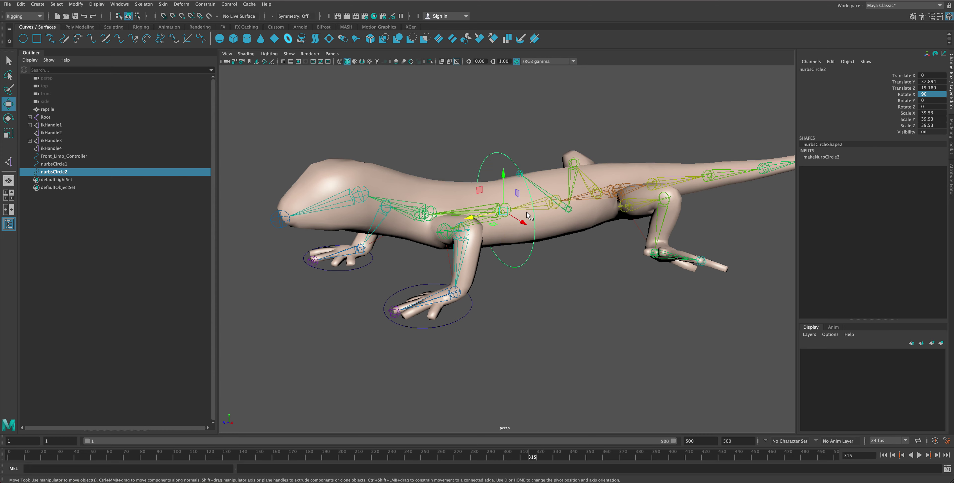
mouse_move(471, 171)
alt+mouse_down()
mouse_move(447, 164)
mouse_move(497, 156)
alt+mouse_up()
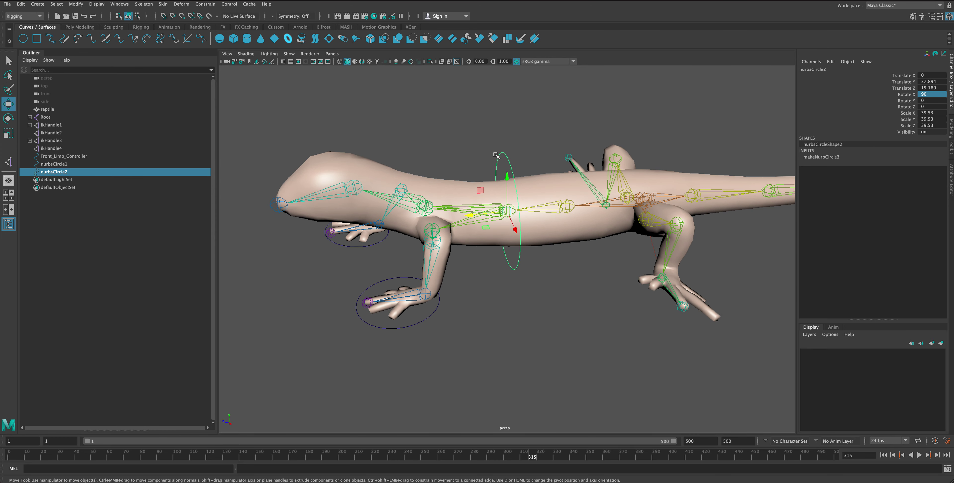
scroll(529, 180, down, 3)
scroll(529, 181, up, 8)
scroll(527, 187, up, 2)
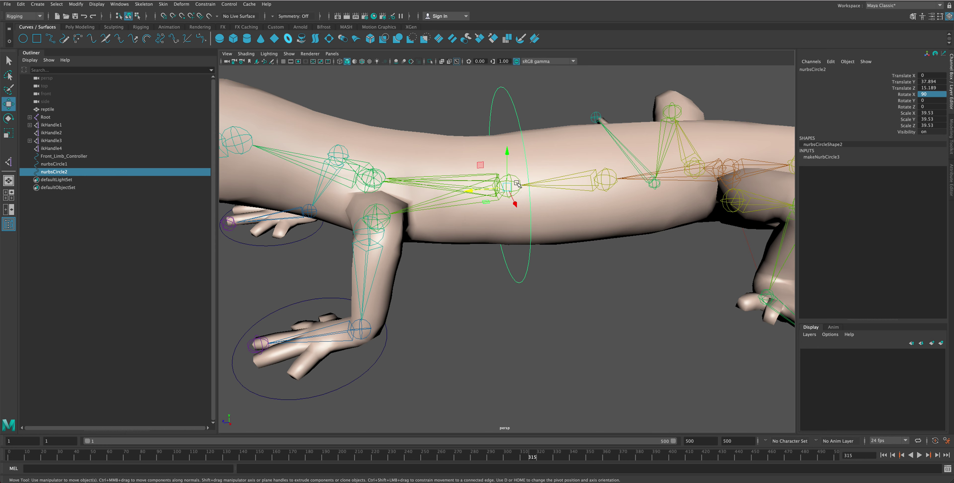
Orient-constrain the Spline02 spine joint to the midsection circle nurbsCircle2
shift+click(517, 182)
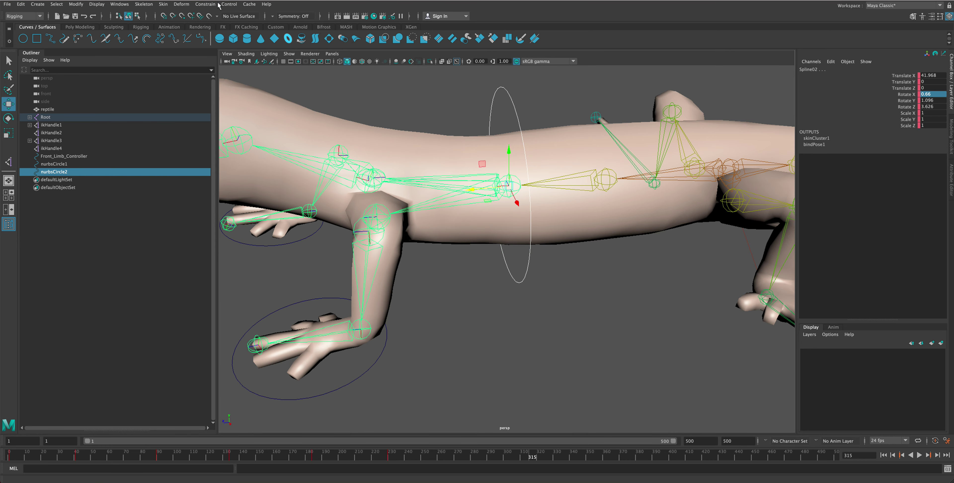
click(206, 4)
click(222, 30)
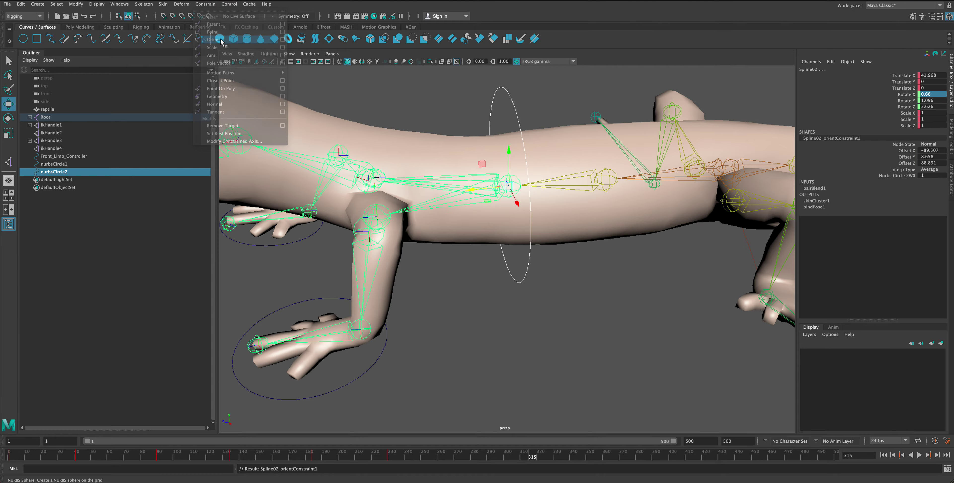
Test-rotate the midsection circle to check the spine follows, then undo the rotation
click(481, 113)
click(519, 120)
key(e)
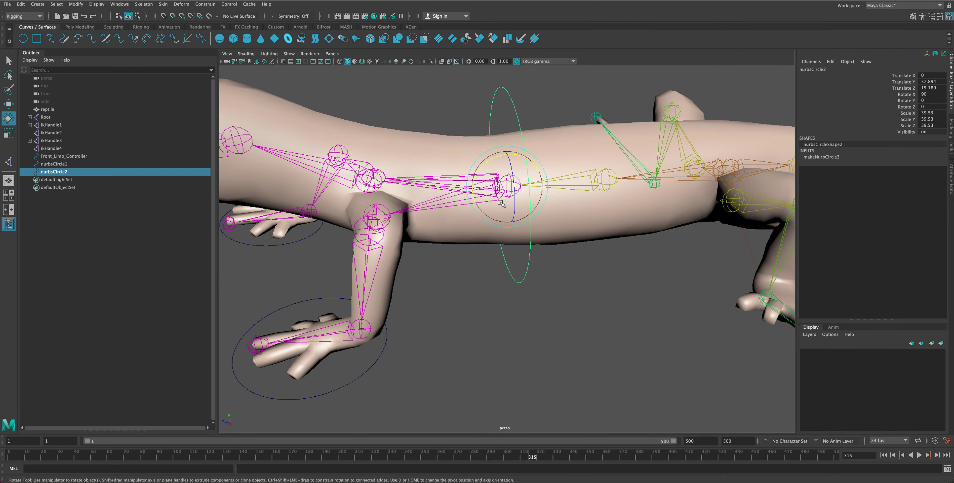
drag(501, 204, 523, 205)
key(ctrl+z)
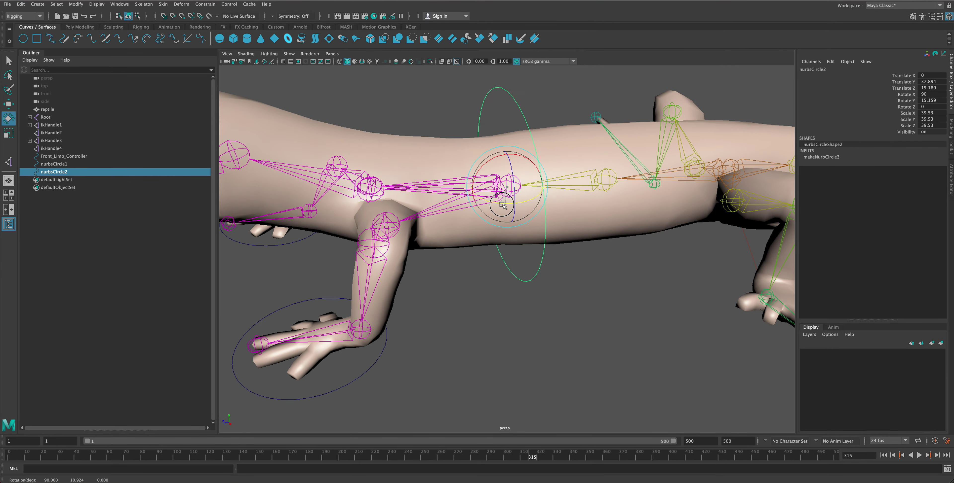
key(ctrl+z)
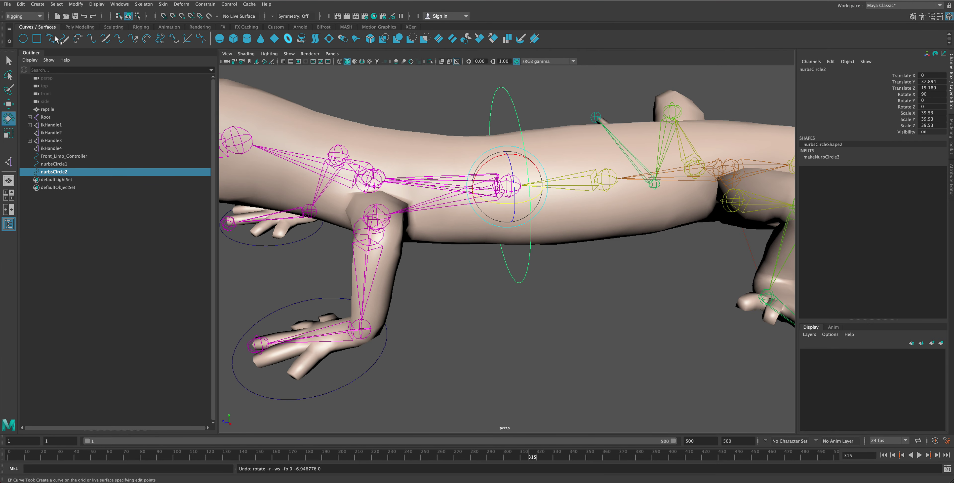
Create a new NURBS circle, scale it to about 36.1 and stand it upright at Rotate X 90
click(23, 38)
key(r)
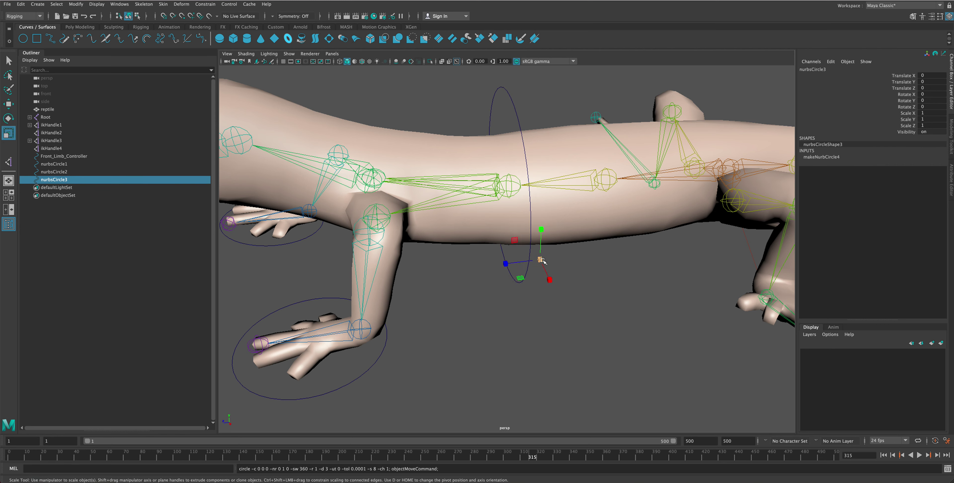
drag(541, 261, 656, 287)
key(e)
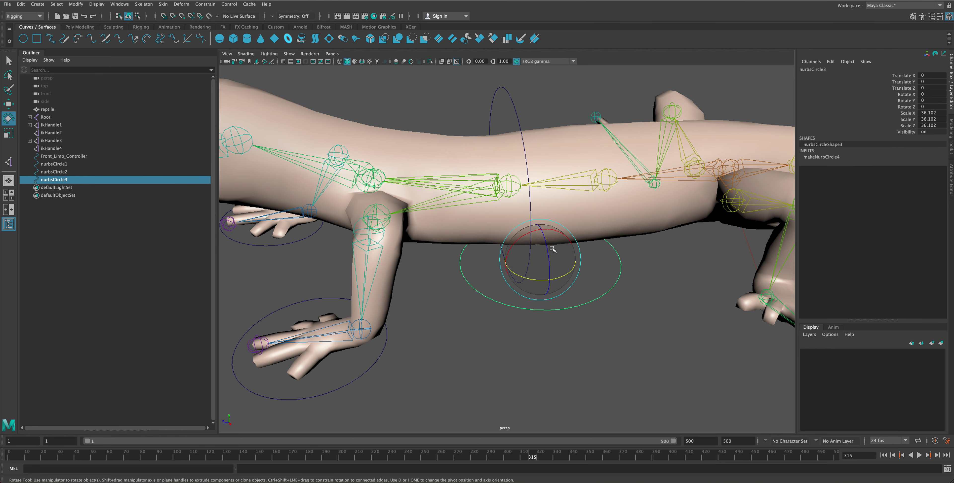
key(w)
key(e)
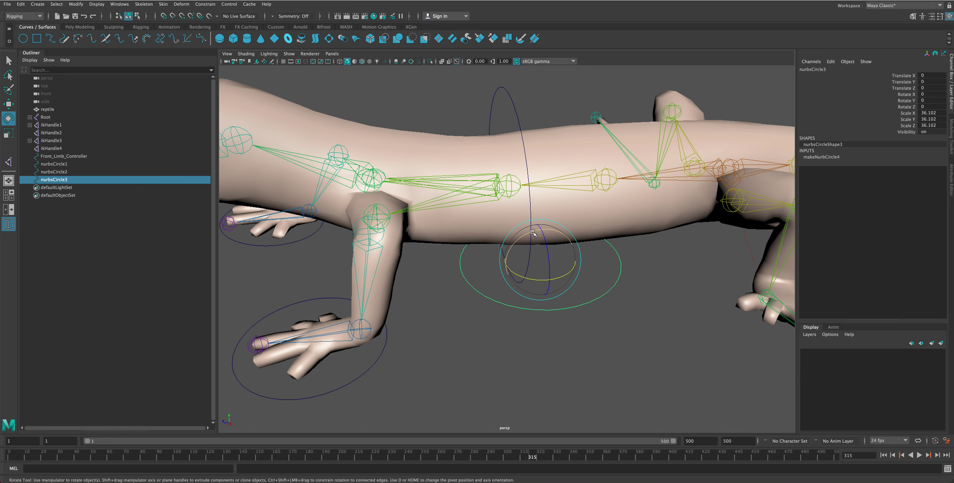
drag(532, 233, 493, 265)
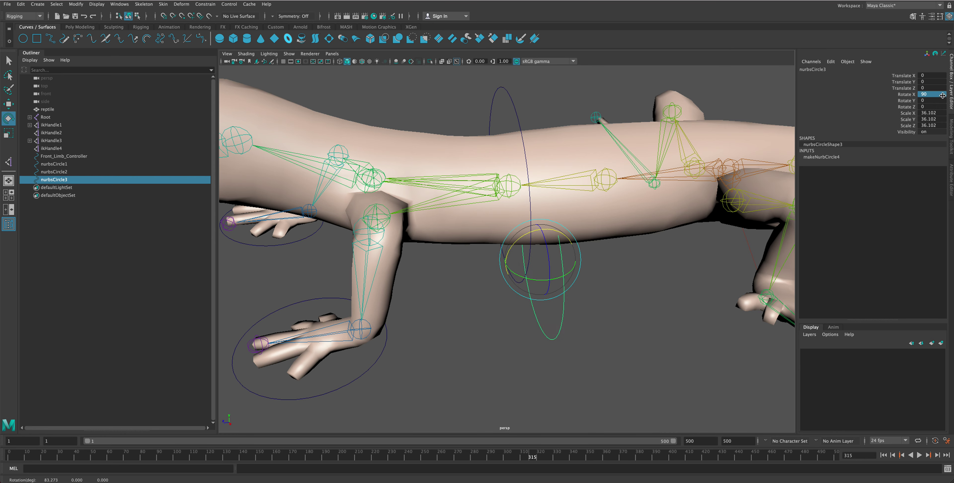
Move the new circle up around the lizard's head
key(w)
alt+drag(789, 315, 568, 252)
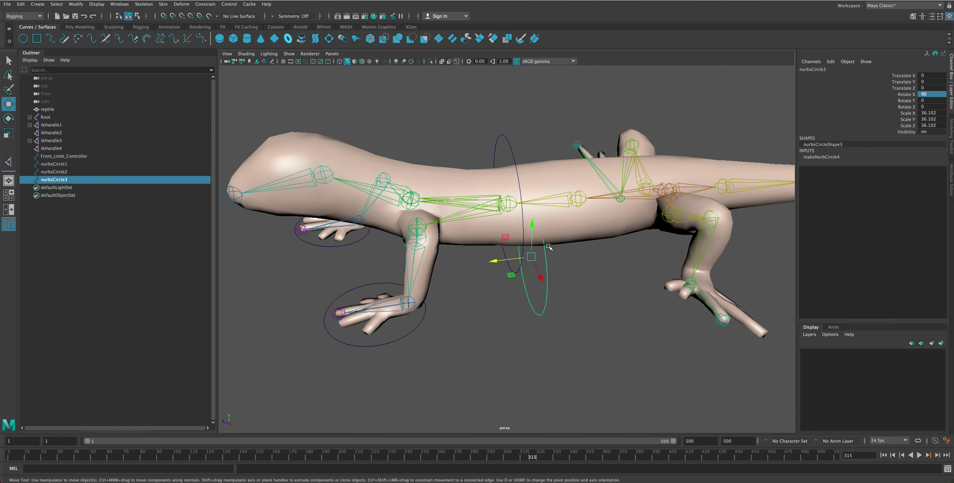
alt+middle_drag(549, 247, 587, 296)
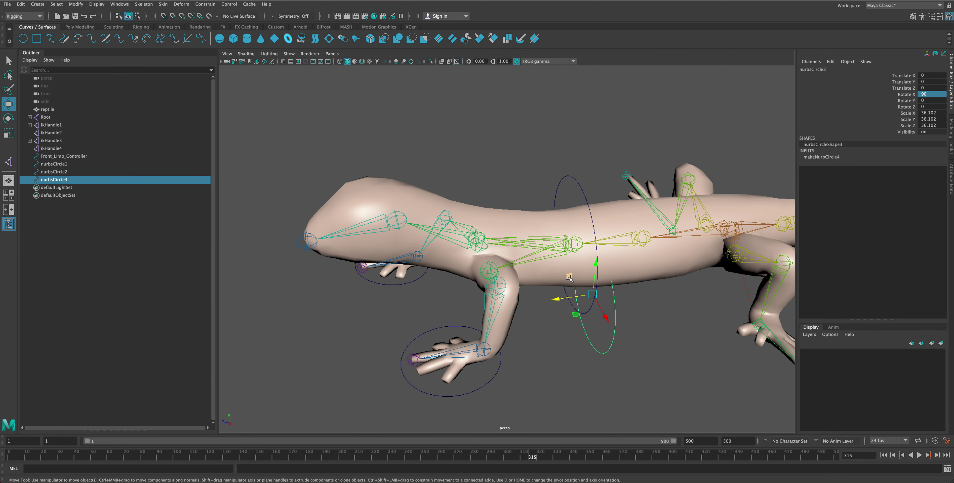
drag(569, 278, 418, 210)
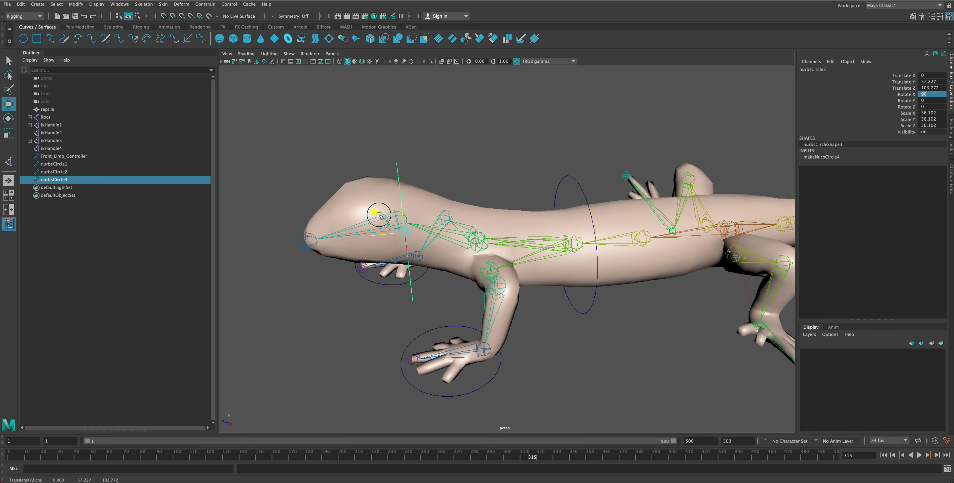
alt+drag(381, 215, 560, 211)
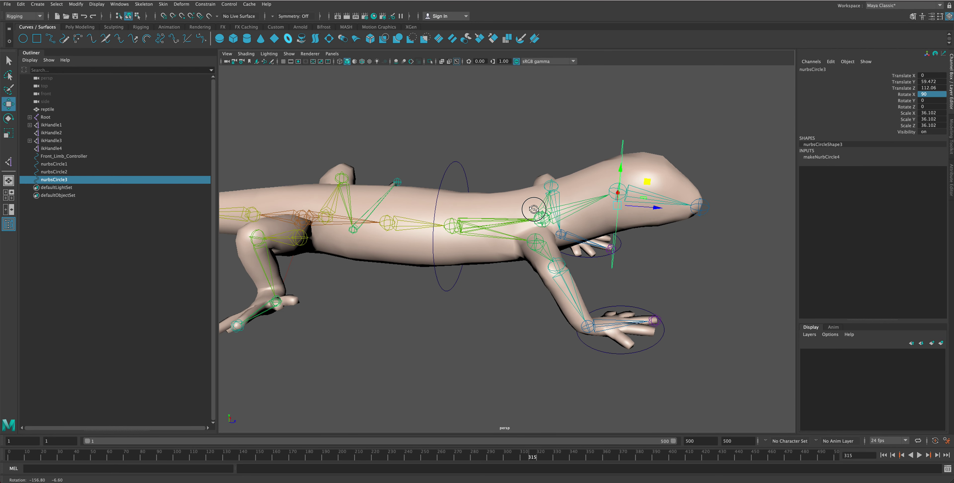
Test-rotate the head joint, then undo the rotation
click(652, 186)
click(627, 199)
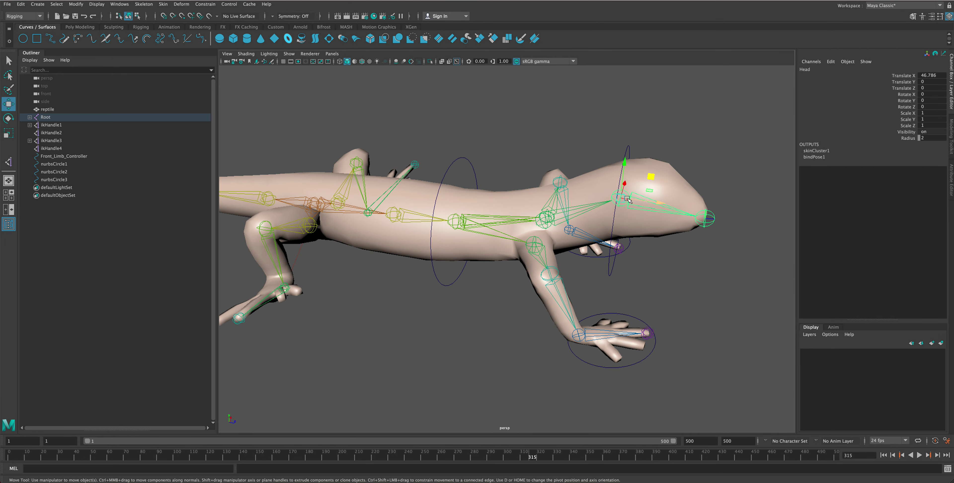
key(e)
drag(626, 213, 627, 217)
key(ctrl+z)
key(ctrl+z)
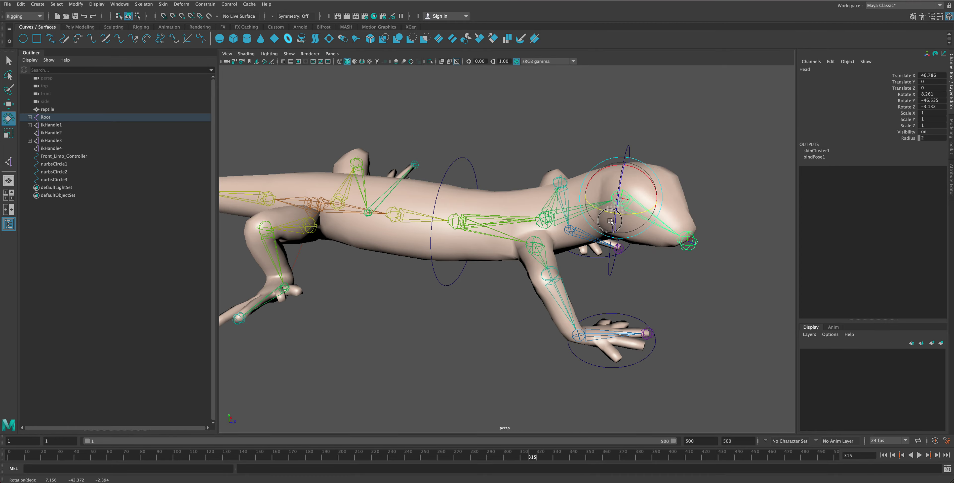
key(ctrl+z)
key(ctrl+z)
key(ctrl+z)
key(ctrl+z)
key(ctrl+z)
key(ctrl+z)
Reselect the head circle and view it from a front three-quarter angle
mouse_move(629, 223)
alt+mouse_down()
mouse_move(677, 268)
mouse_move(754, 236)
mouse_move(767, 278)
mouse_move(763, 259)
alt+mouse_up()
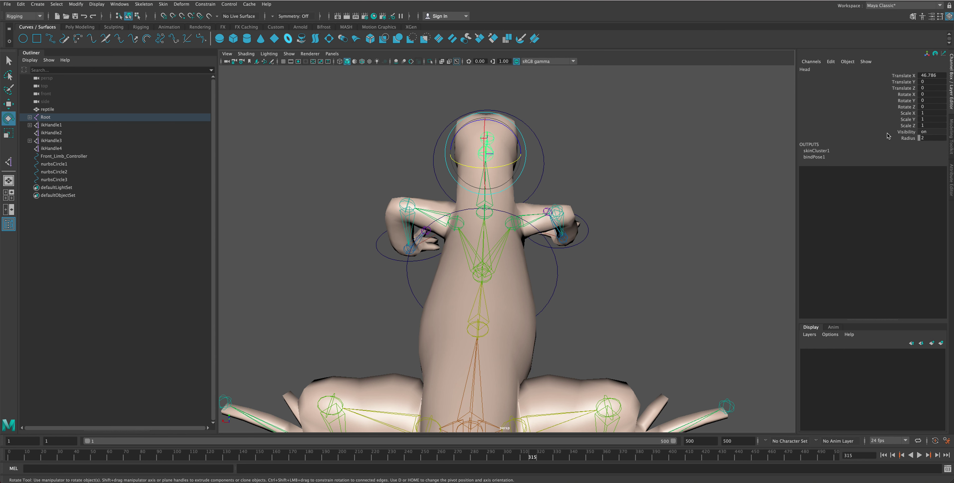
click(541, 162)
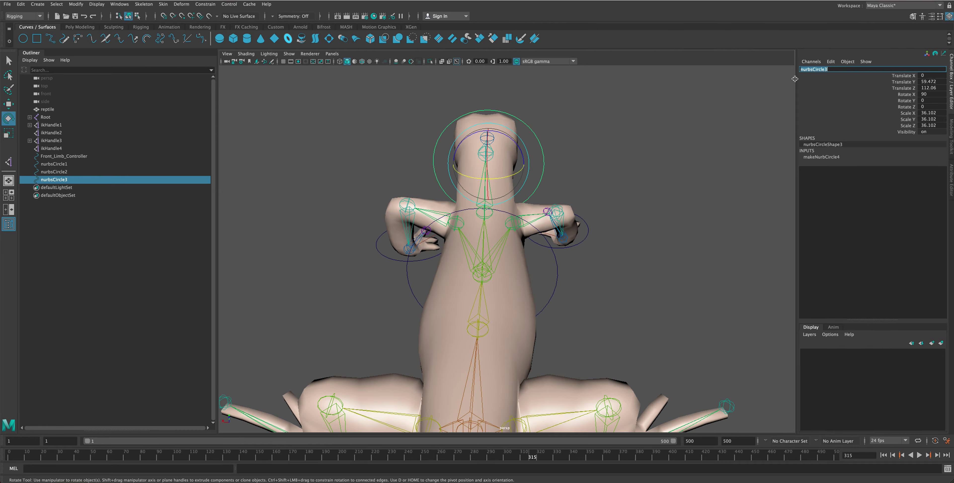
mouse_move(549, 200)
alt+mouse_down()
mouse_move(554, 160)
mouse_move(628, 164)
mouse_move(842, 91)
alt+mouse_up()
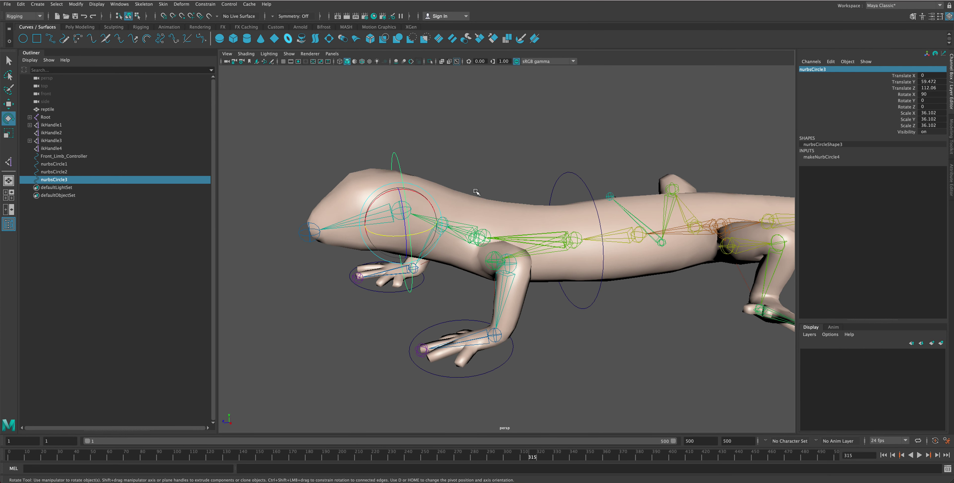
alt+drag(476, 192, 500, 184)
alt+drag(474, 146, 468, 191)
key(w)
text(Head_Controller)
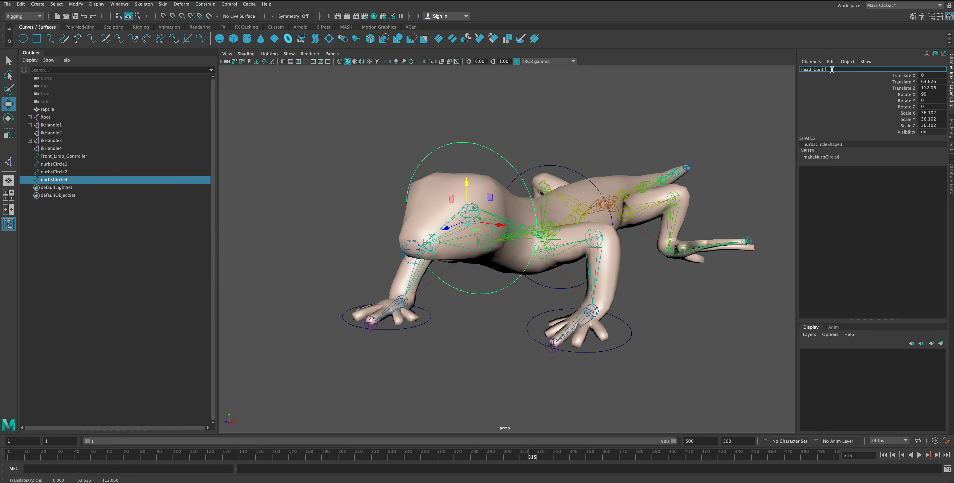
Orient-constrain the head joint to the Head_Controller circle
click(548, 136)
alt+drag(508, 140, 483, 145)
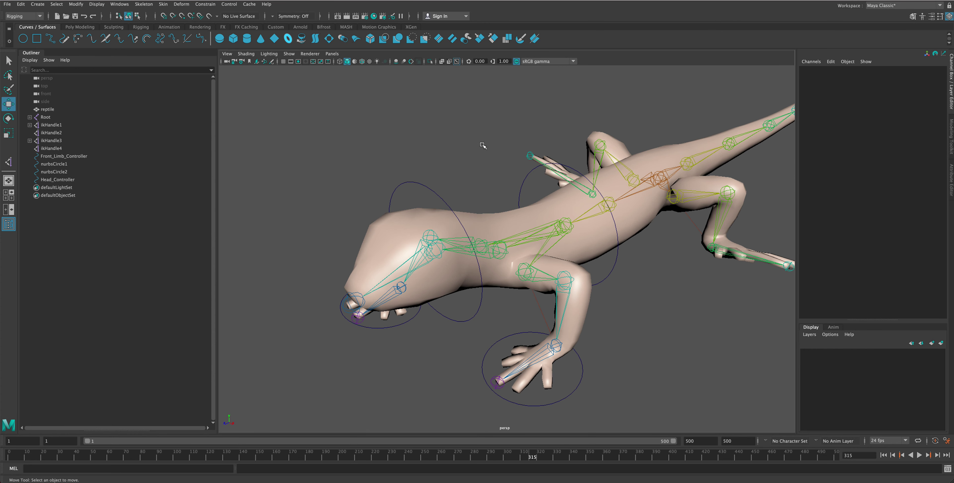
click(435, 211)
alt+drag(447, 252, 460, 292)
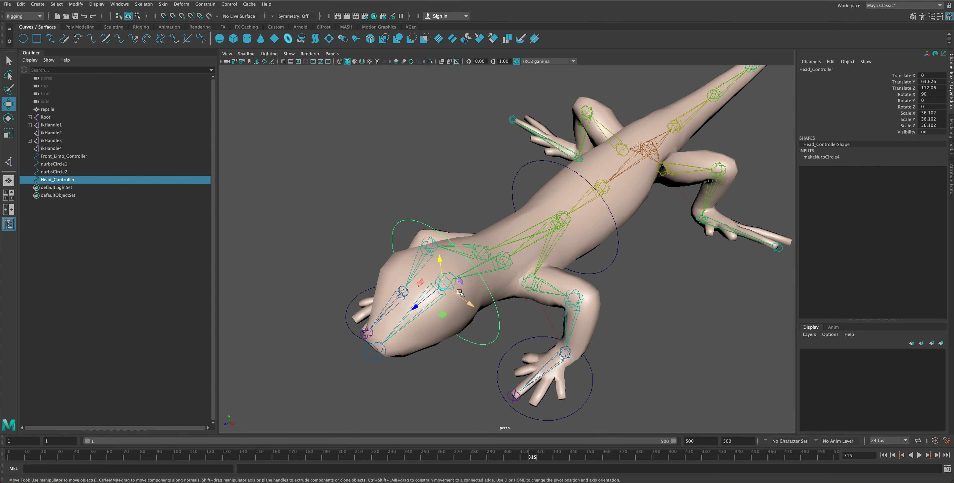
shift+click(452, 275)
click(205, 4)
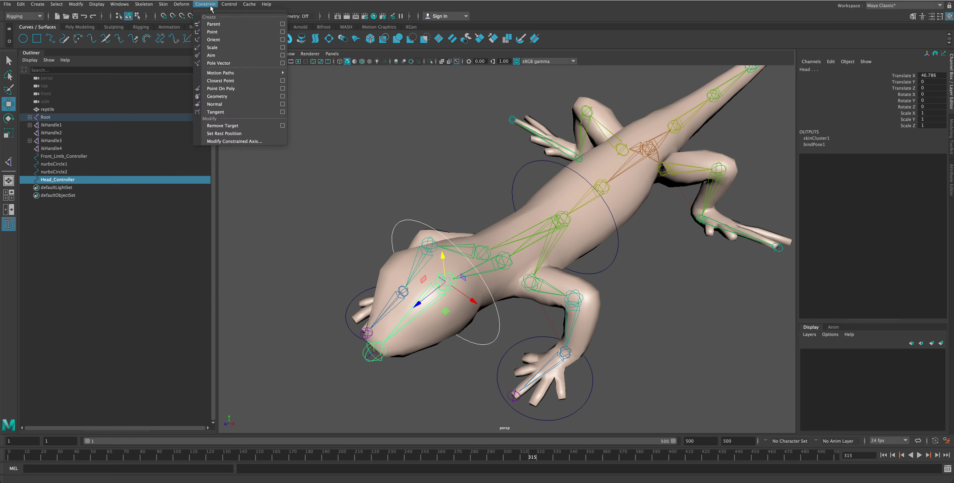
click(230, 41)
Rotate Head_Controller to test that the head follows, then undo it
alt+drag(421, 167, 412, 148)
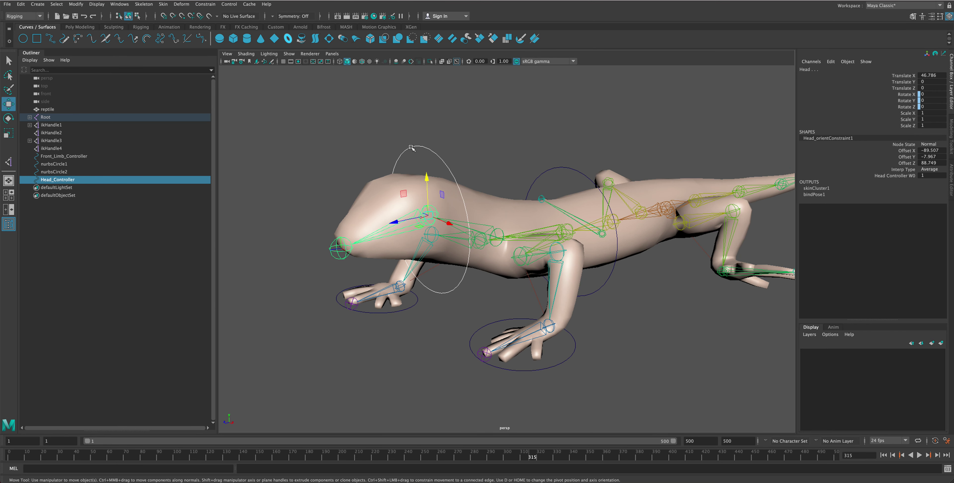
click(436, 144)
click(460, 174)
key(e)
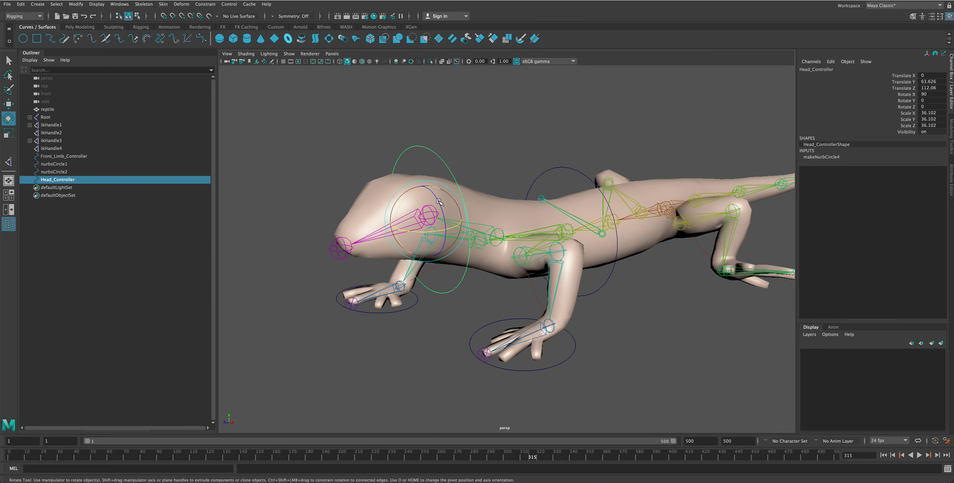
mouse_move(425, 225)
mouse_down()
mouse_move(459, 241)
mouse_move(544, 245)
mouse_up()
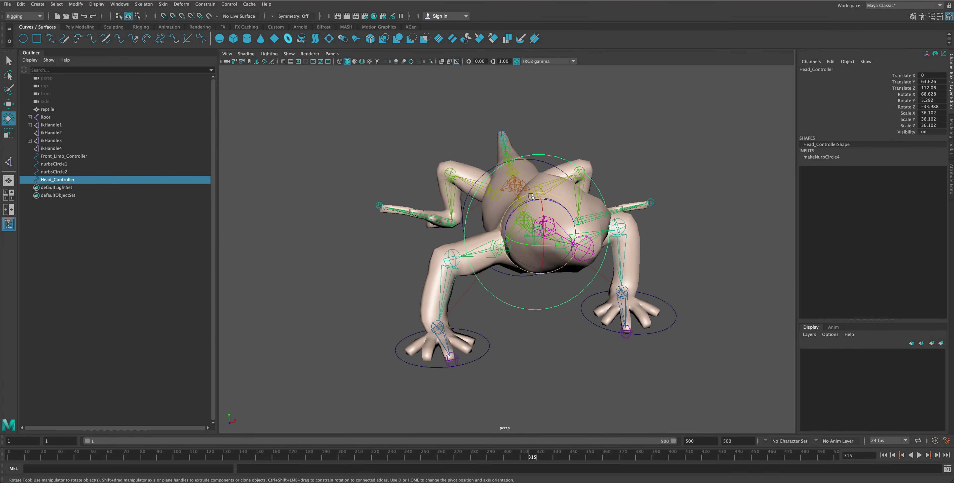
key(ctrl+z)
Swing the head with Head_Controller, then undo all its rotations back to rest
mouse_move(518, 197)
mouse_down()
mouse_move(510, 244)
mouse_move(555, 230)
mouse_move(544, 206)
mouse_move(526, 223)
mouse_up()
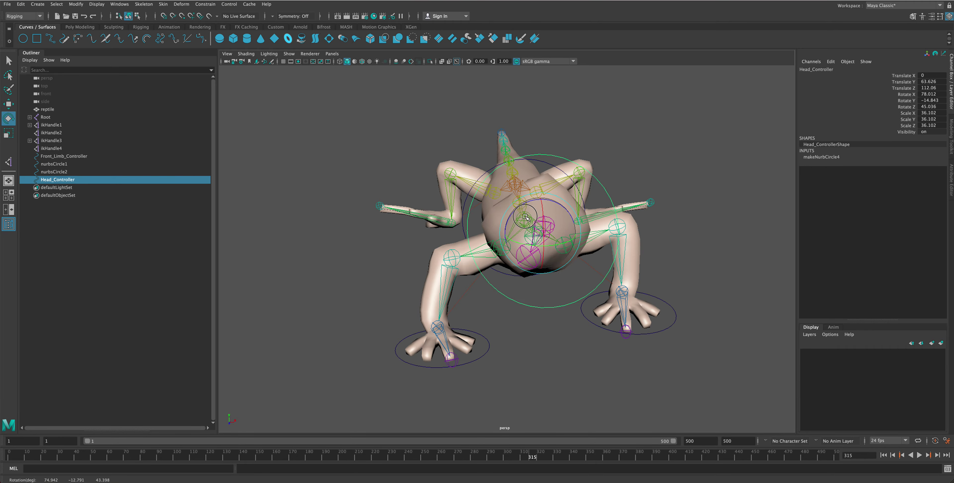
key(ctrl+z)
key(ctrl+z)
key(ctrl+z)
key(ctrl+z)
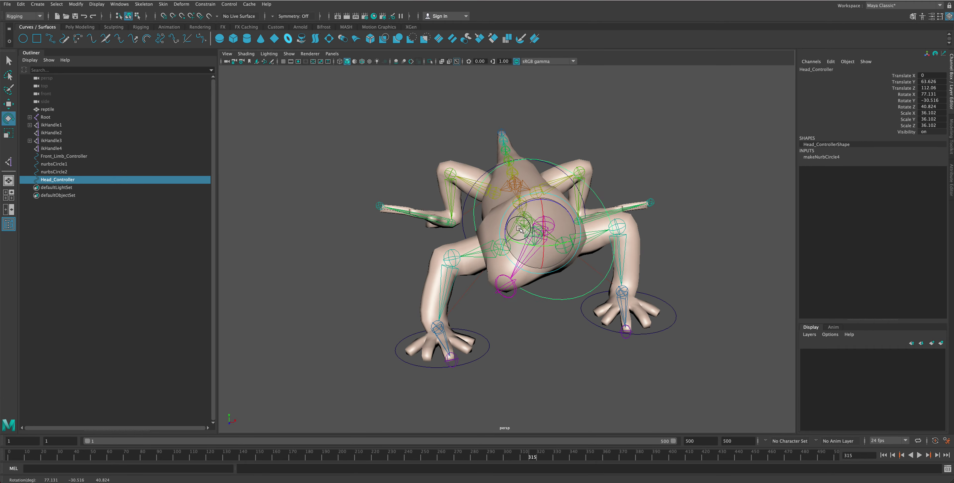
key(ctrl+z)
key(ctrl+z)
key(ctrl+z)
alt+drag(611, 165, 535, 174)
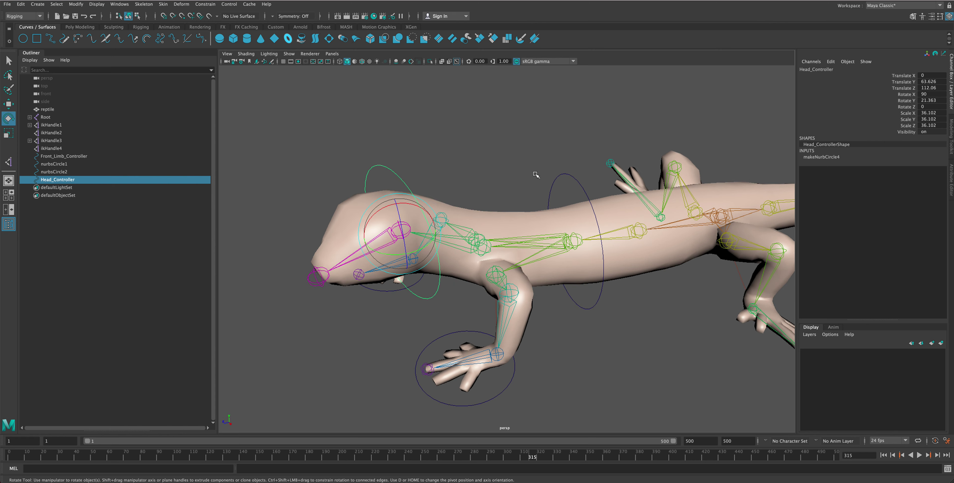
key(ctrl+z)
Test-bend the lizard's body at the Spline01 spine joint
click(641, 232)
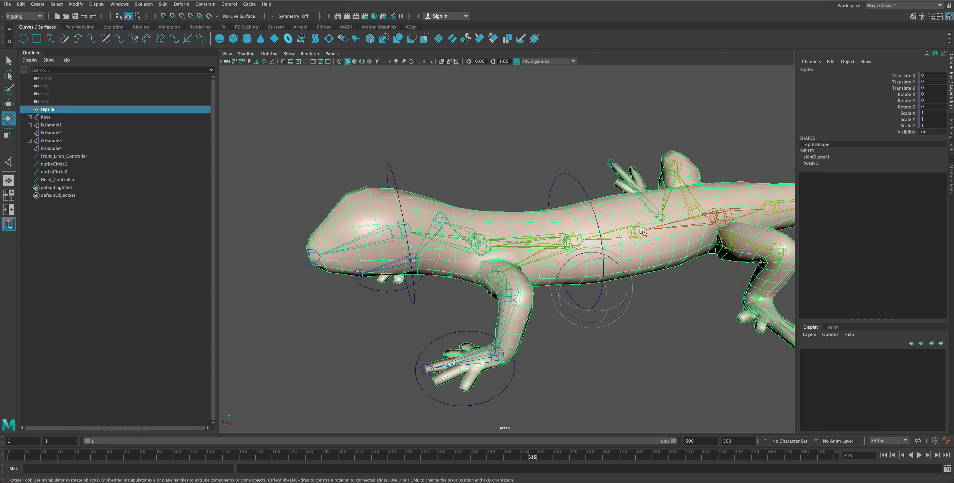
click(645, 230)
mouse_move(647, 242)
mouse_down()
mouse_move(674, 251)
mouse_move(607, 241)
mouse_move(639, 221)
mouse_move(632, 243)
mouse_move(662, 241)
mouse_move(599, 237)
mouse_up()
key(ctrl+z)
key(ctrl+z)
key(ctrl+z)
key(ctrl+z)
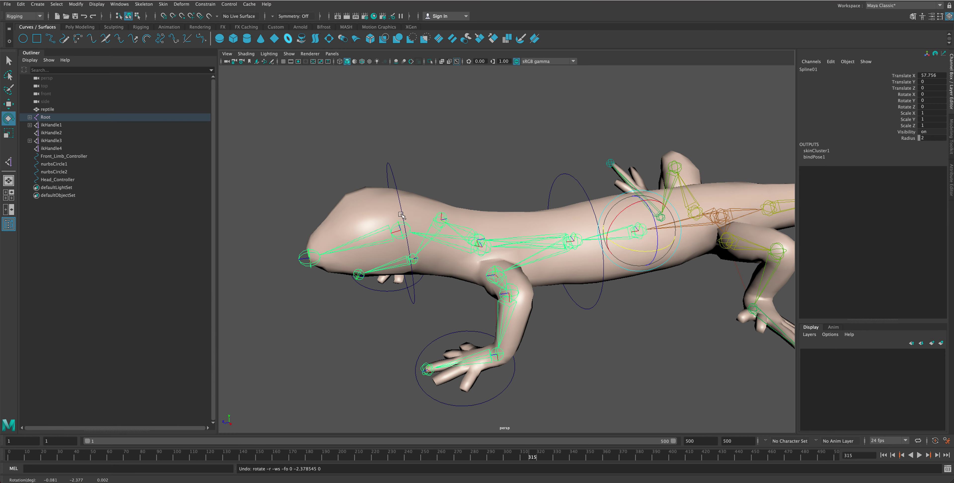
click(397, 180)
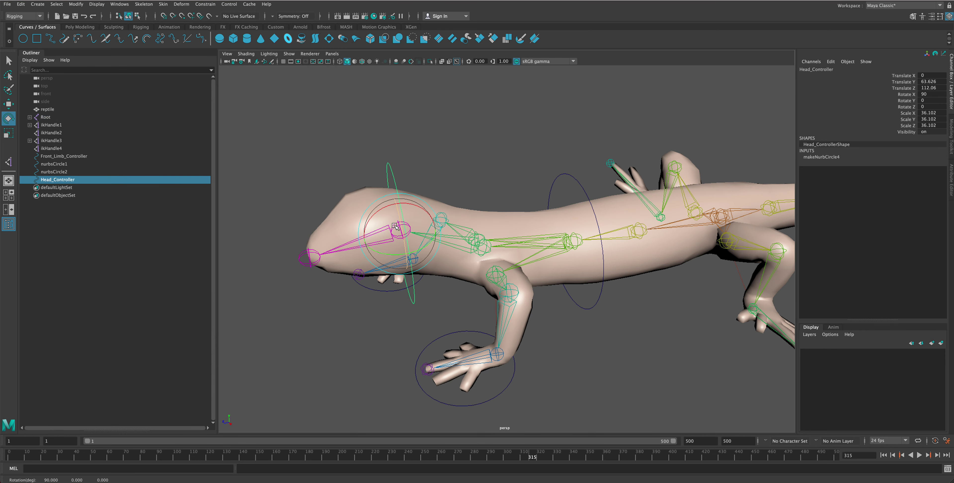
click(415, 199)
Point-constrain Head_Controller to the Head joint
click(394, 227)
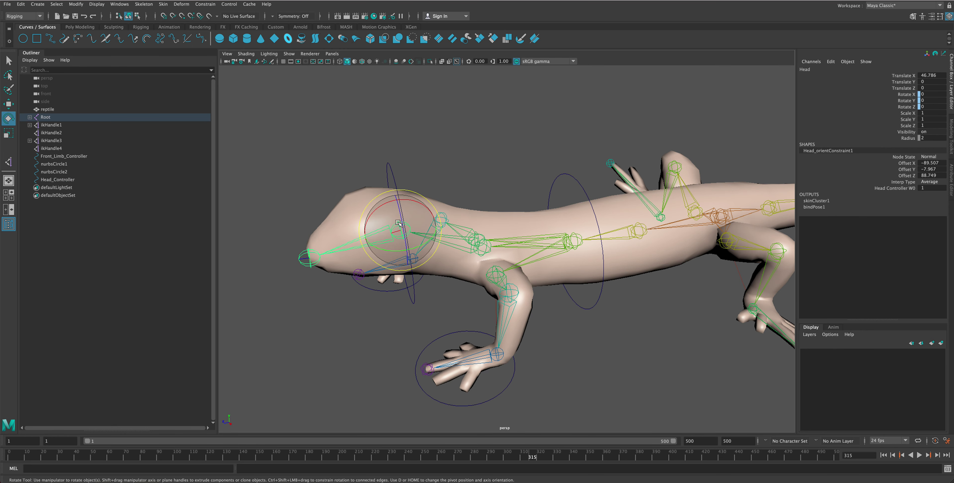
mouse_move(430, 173)
alt+mouse_down()
mouse_move(415, 200)
mouse_move(492, 222)
alt+mouse_up()
scroll(408, 215, up, 5)
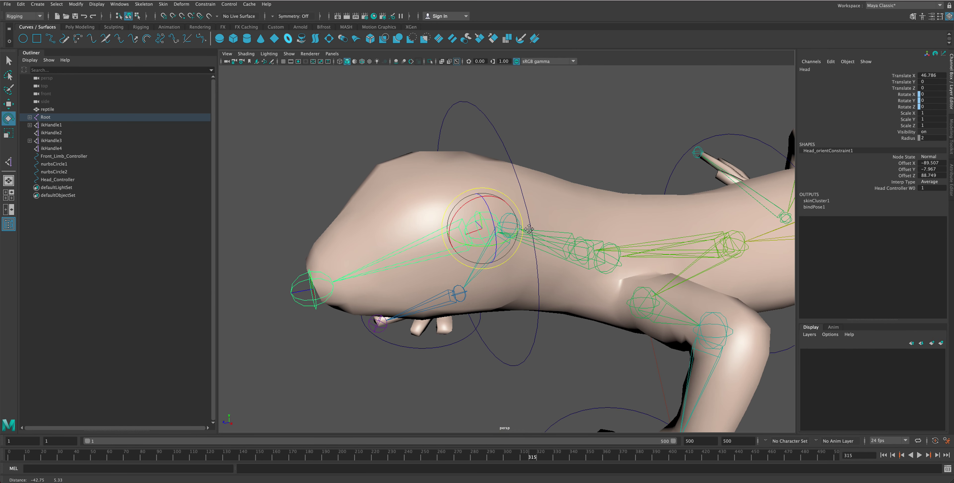
click(492, 222)
click(481, 219)
key(w)
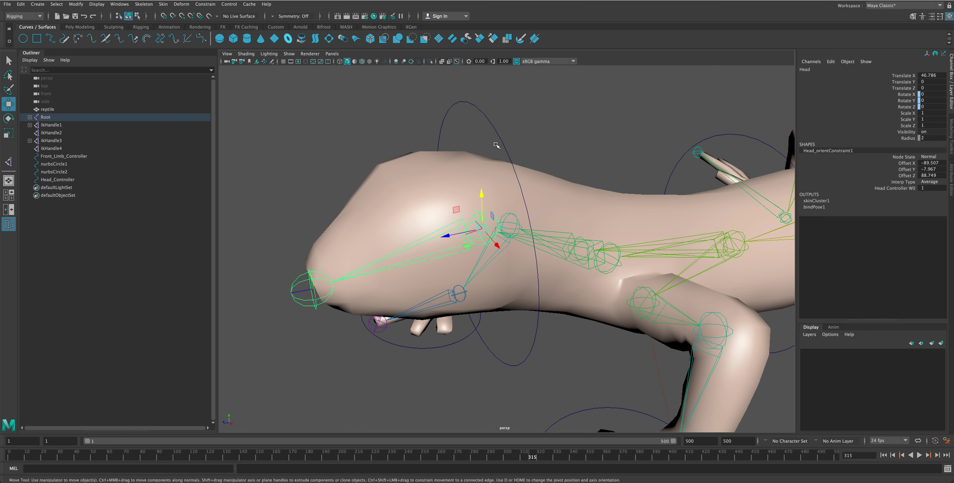
click(492, 121)
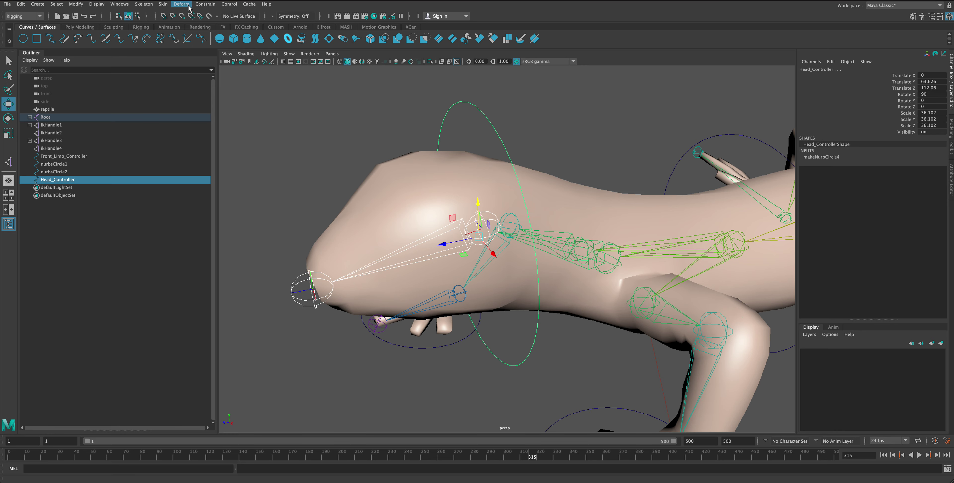
click(202, 5)
click(213, 32)
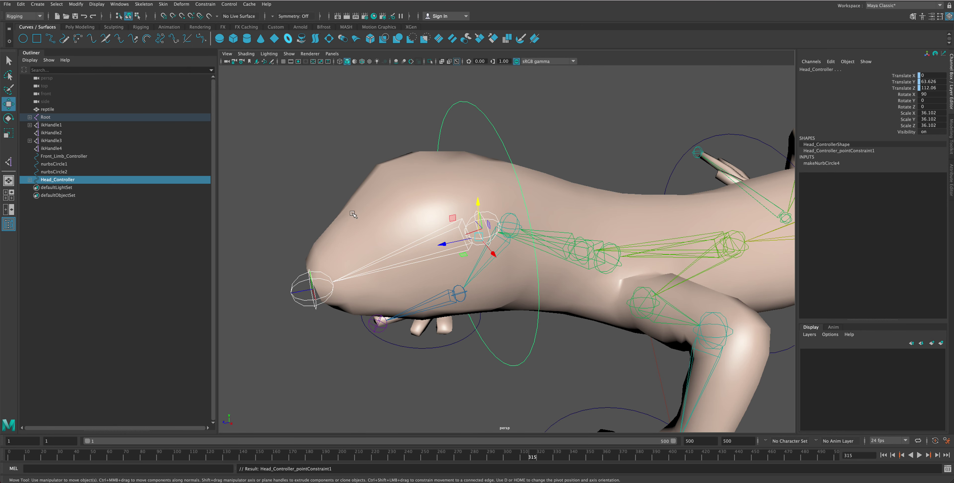
click(522, 142)
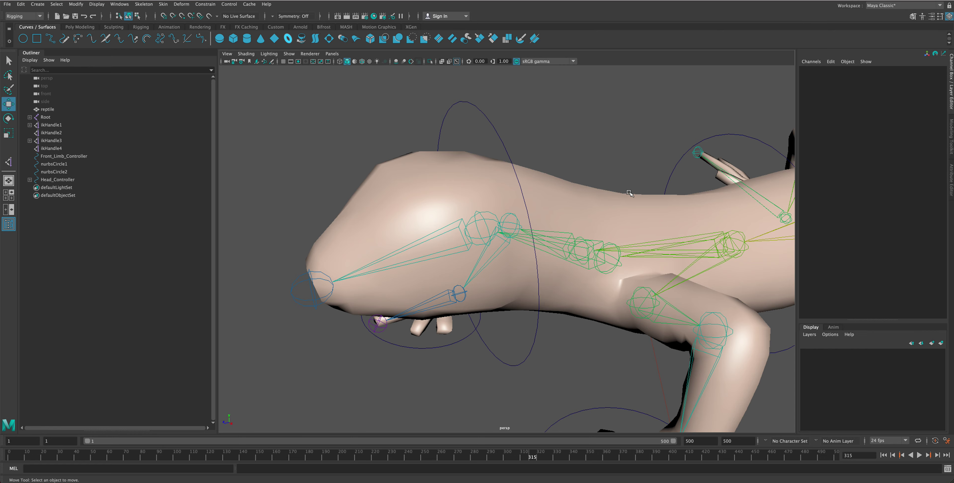
alt+drag(628, 192, 484, 212)
Point-constrain the spine circle nurbsCircle2 to the Spline02 joint
click(502, 222)
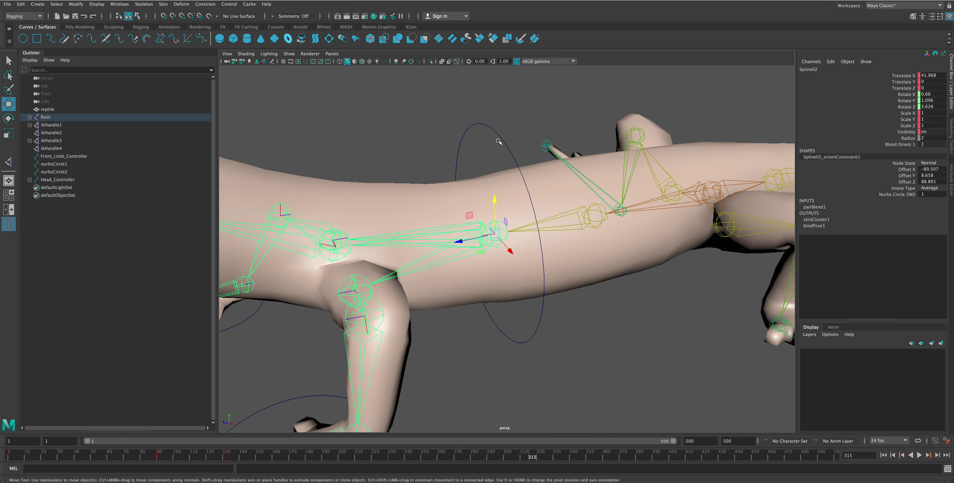
click(495, 132)
click(204, 5)
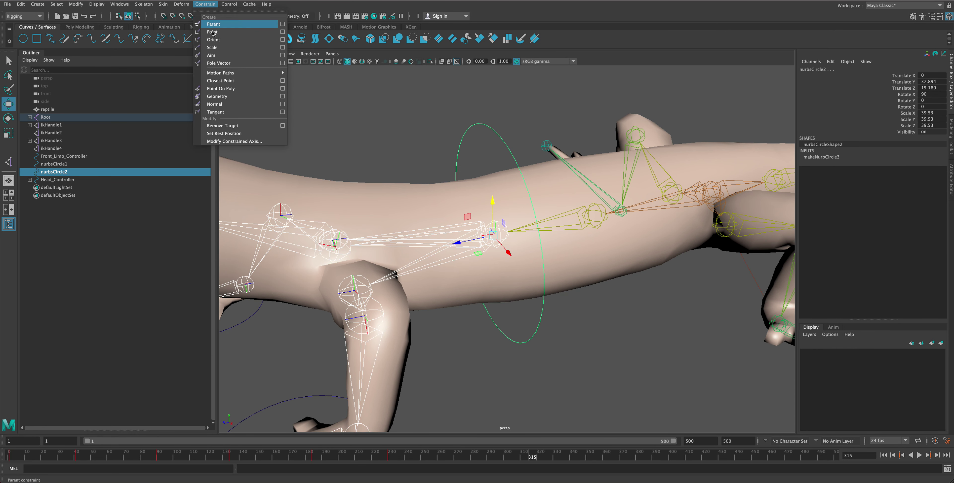
click(214, 32)
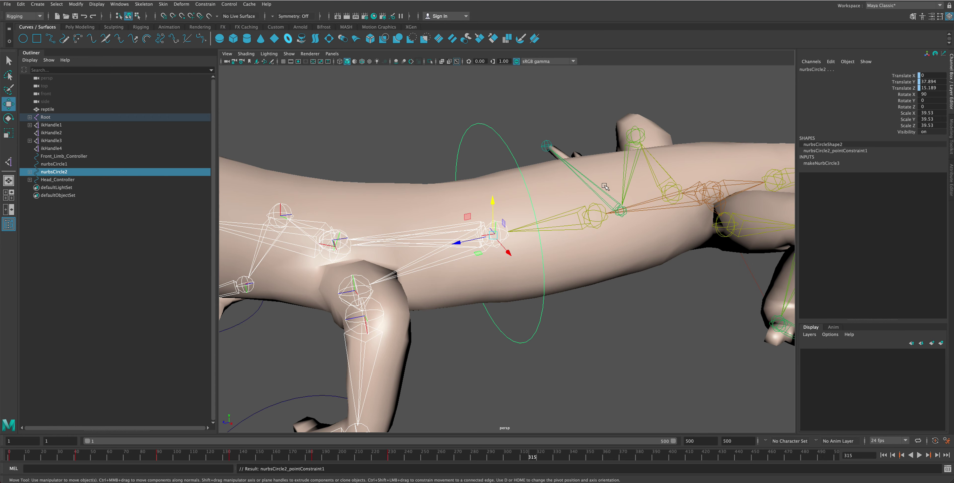
Bend the lizard's body at the Spline01 joint to test the rig
click(598, 216)
scroll(580, 231, down, 3)
scroll(579, 231, down, 3)
scroll(576, 227, down, 2)
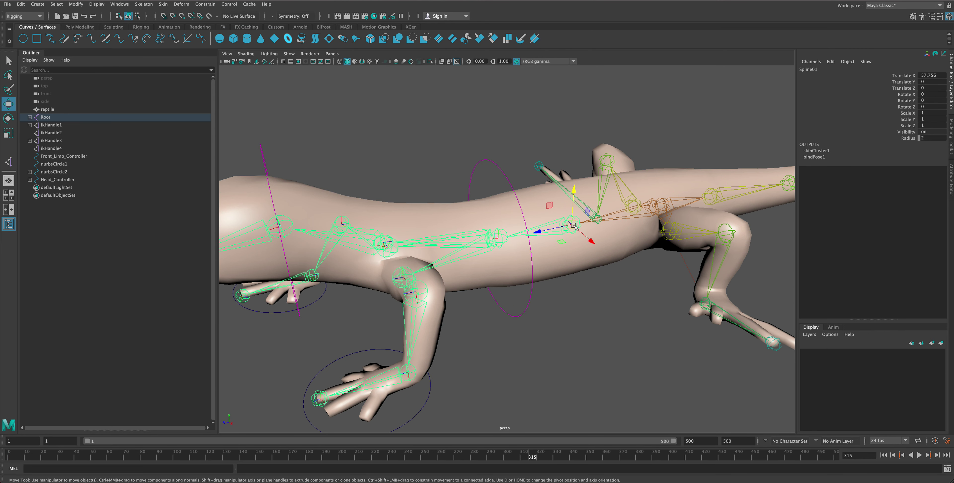
scroll(573, 226, down, 3)
key(e)
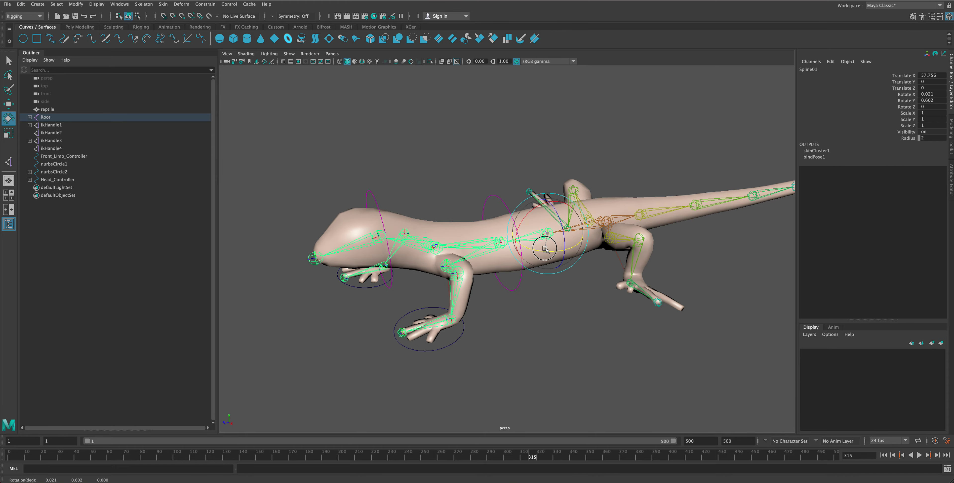
drag(541, 247, 435, 227)
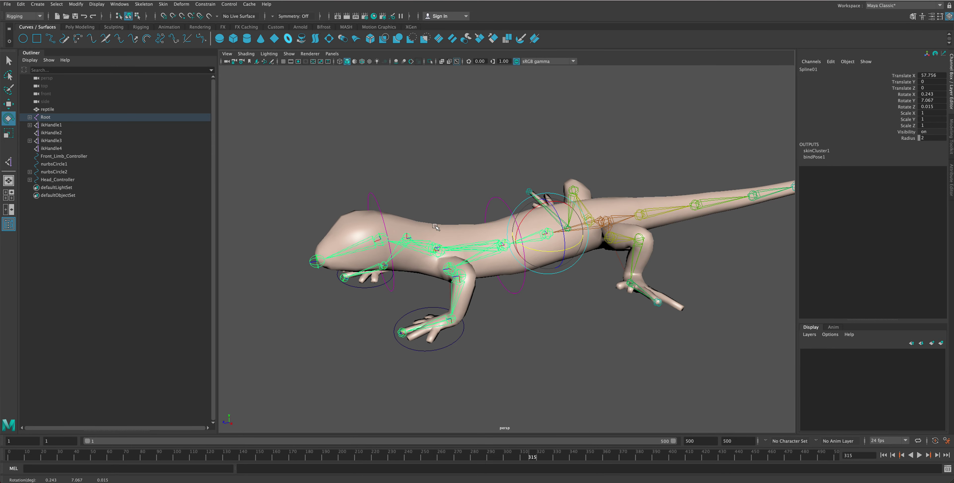
Test-rotate Head_Controller and nurbsCircle2 to turn the head and swing the body, undoing each
click(382, 210)
drag(382, 210, 466, 217)
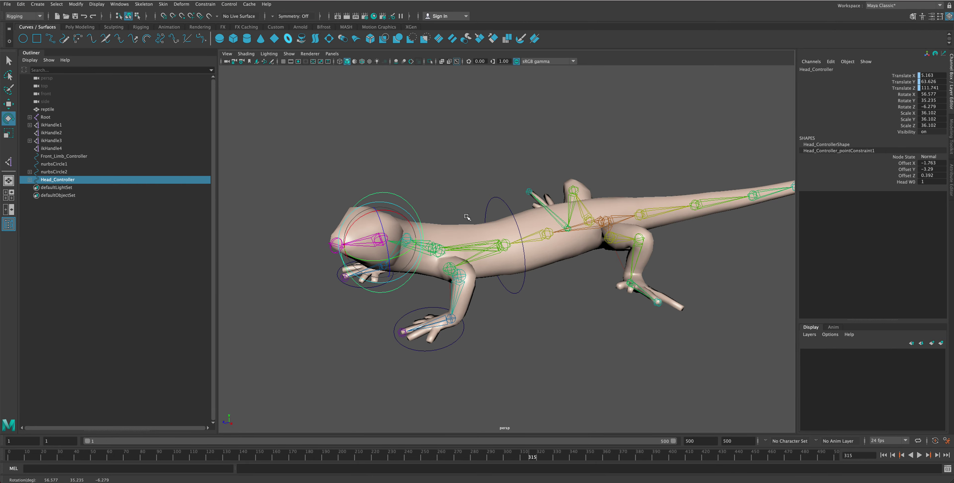
click(504, 206)
mouse_move(504, 206)
mouse_down()
mouse_move(486, 246)
mouse_move(489, 216)
mouse_move(553, 233)
mouse_move(530, 272)
mouse_up()
key(ctrl+z)
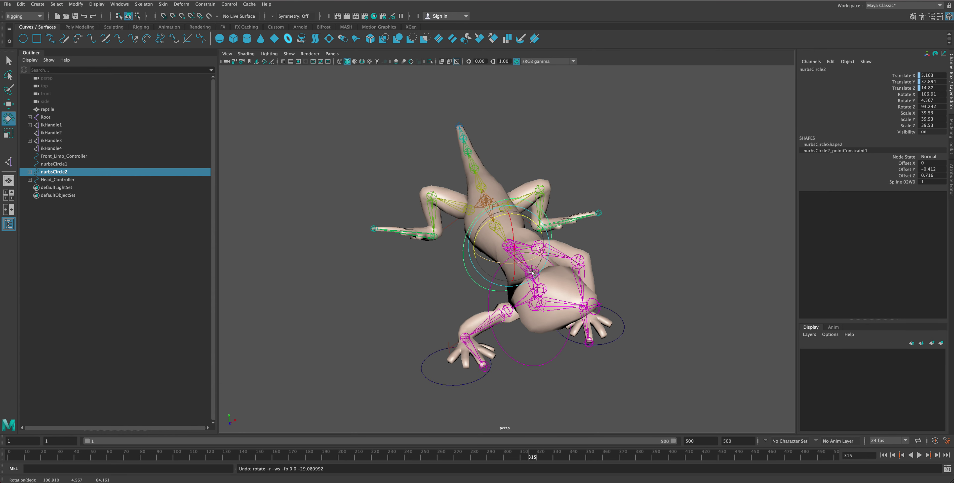
click(555, 328)
click(515, 360)
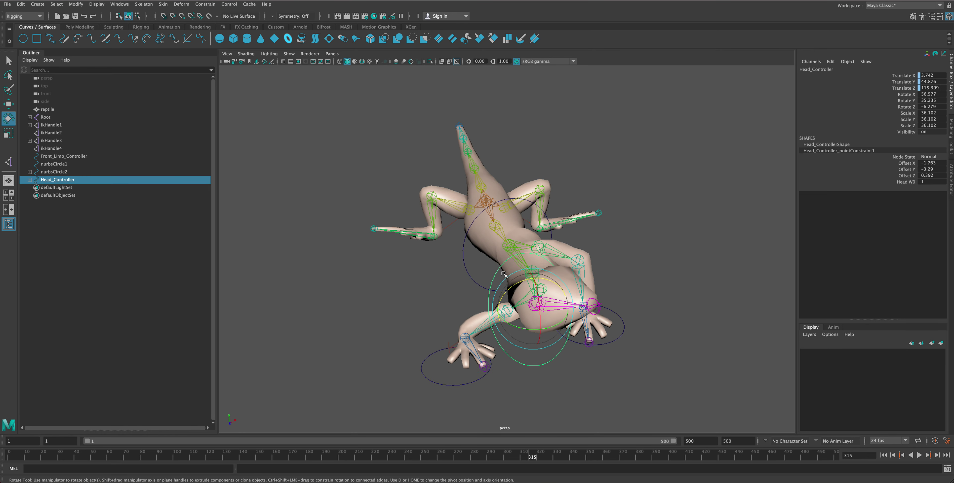
drag(515, 287, 532, 274)
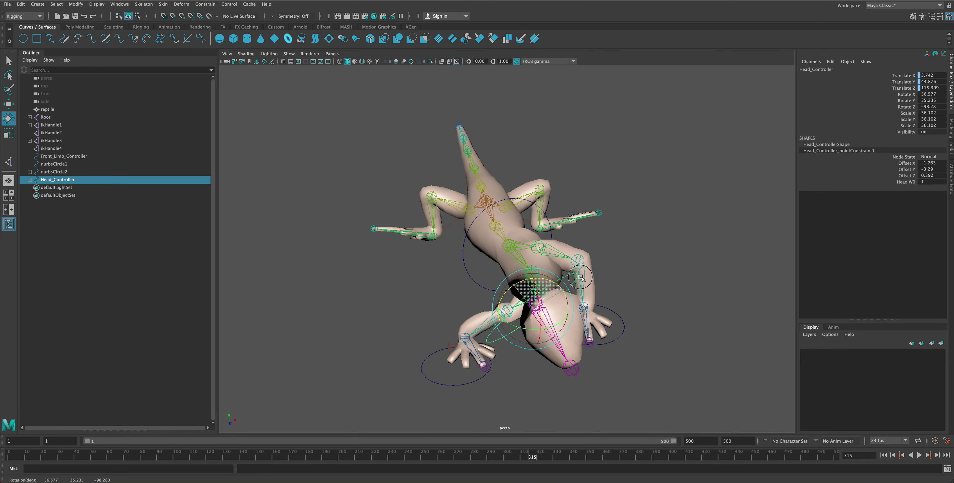
key(ctrl+z)
click(532, 273)
Bend the front body by rotating nurbsCircle2 from a three-quarter view
alt+drag(532, 274, 520, 220)
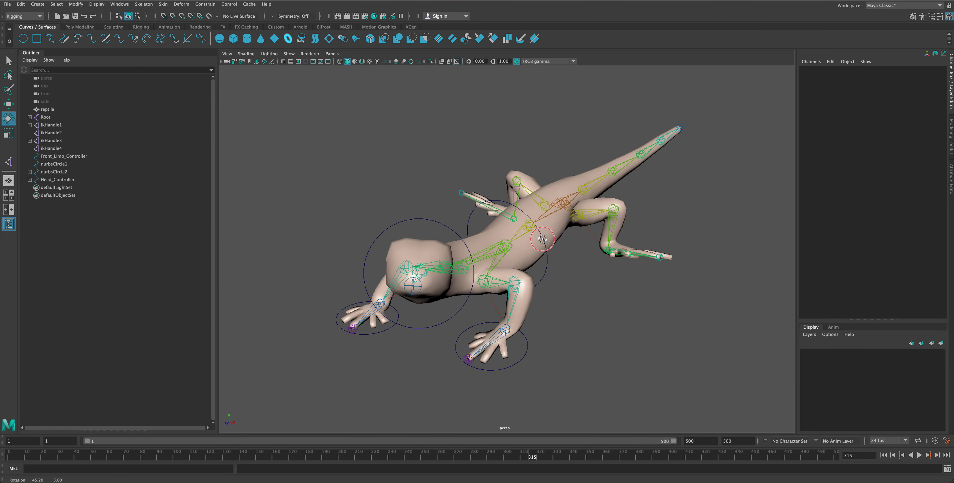
click(486, 214)
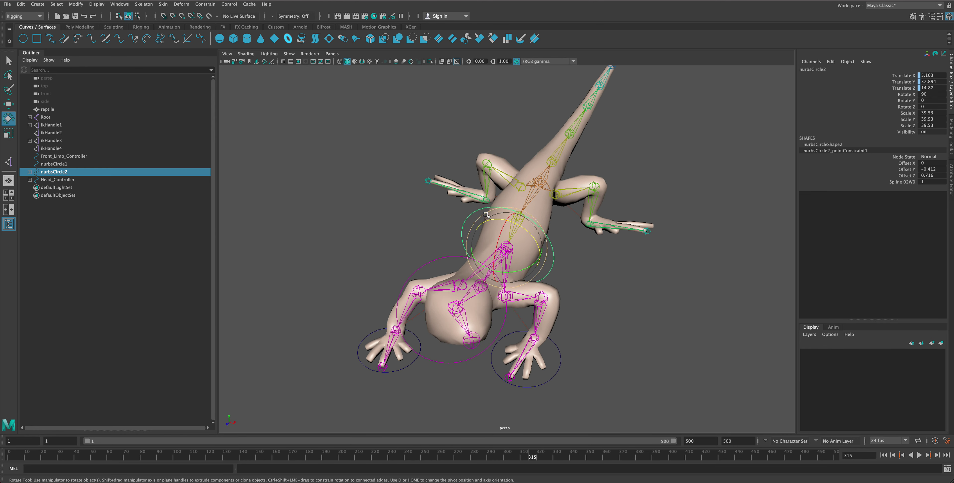
mouse_move(492, 237)
mouse_down()
mouse_move(471, 237)
mouse_move(552, 263)
mouse_move(469, 257)
mouse_move(481, 265)
mouse_up()
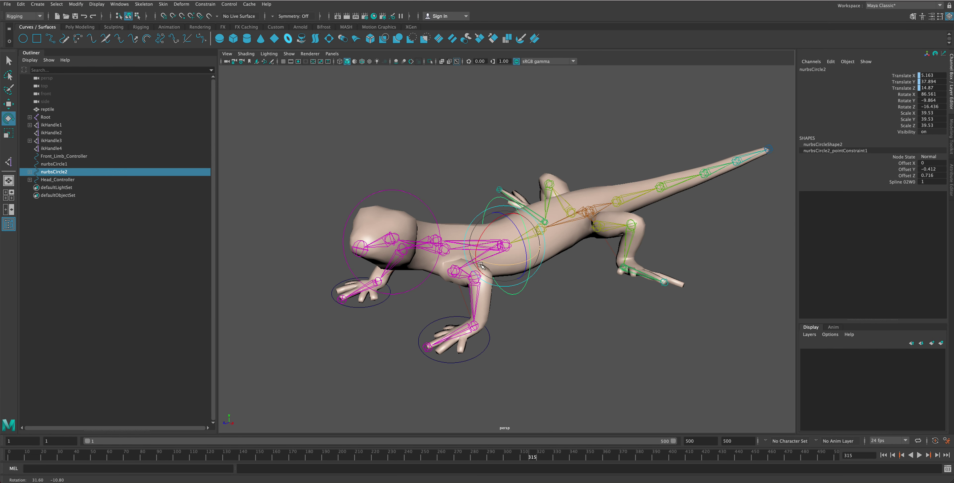
key(w)
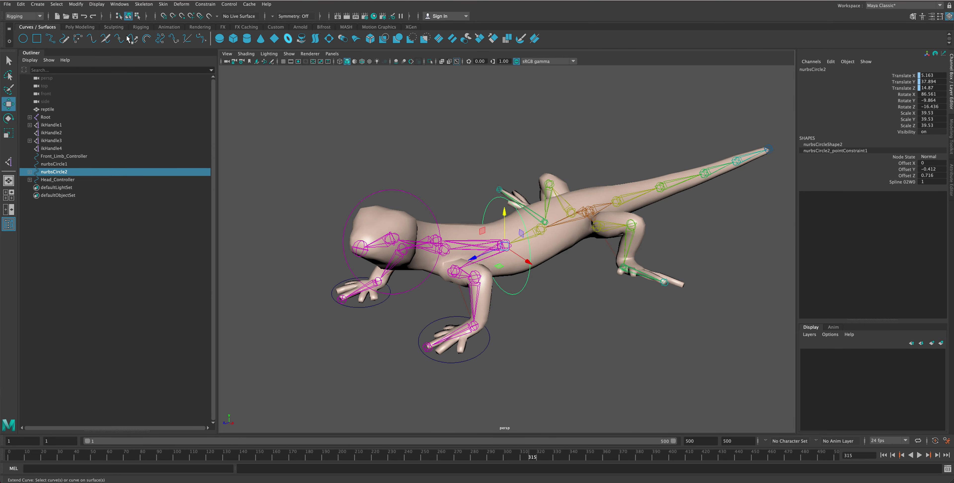
click(7, 4)
Save the scene as Gekko_02.mb, accepting the student version warning
click(30, 39)
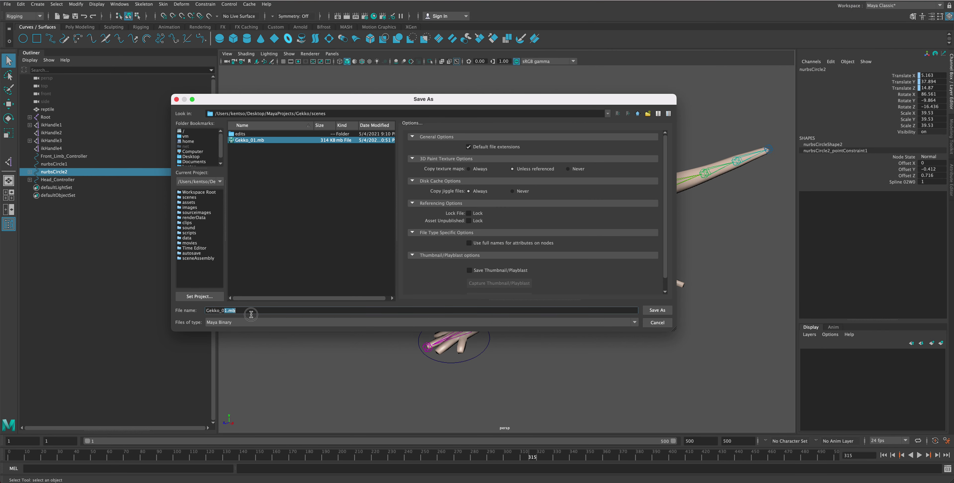
text(2)
key(Return)
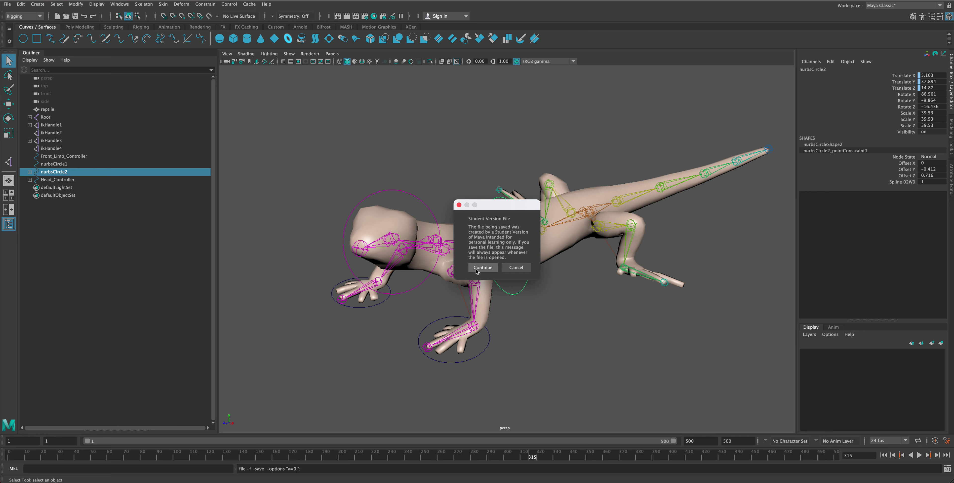
click(477, 270)
key(w)
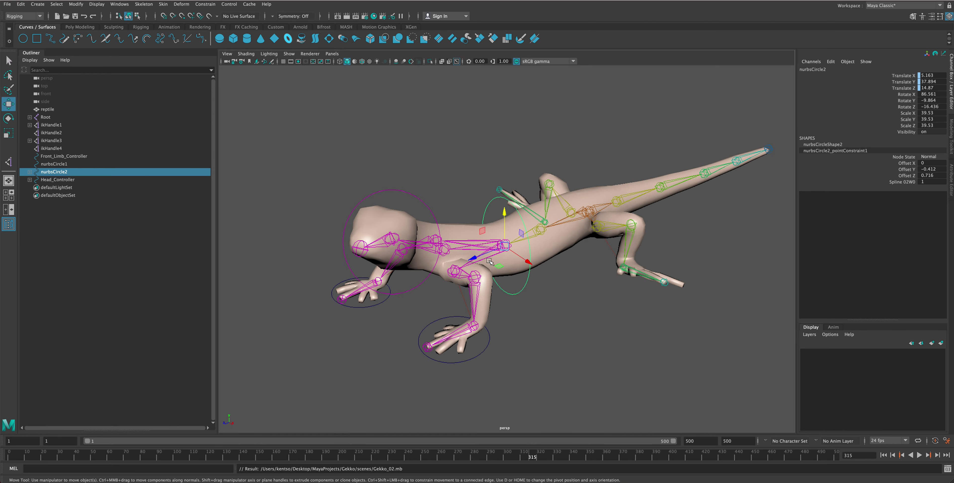